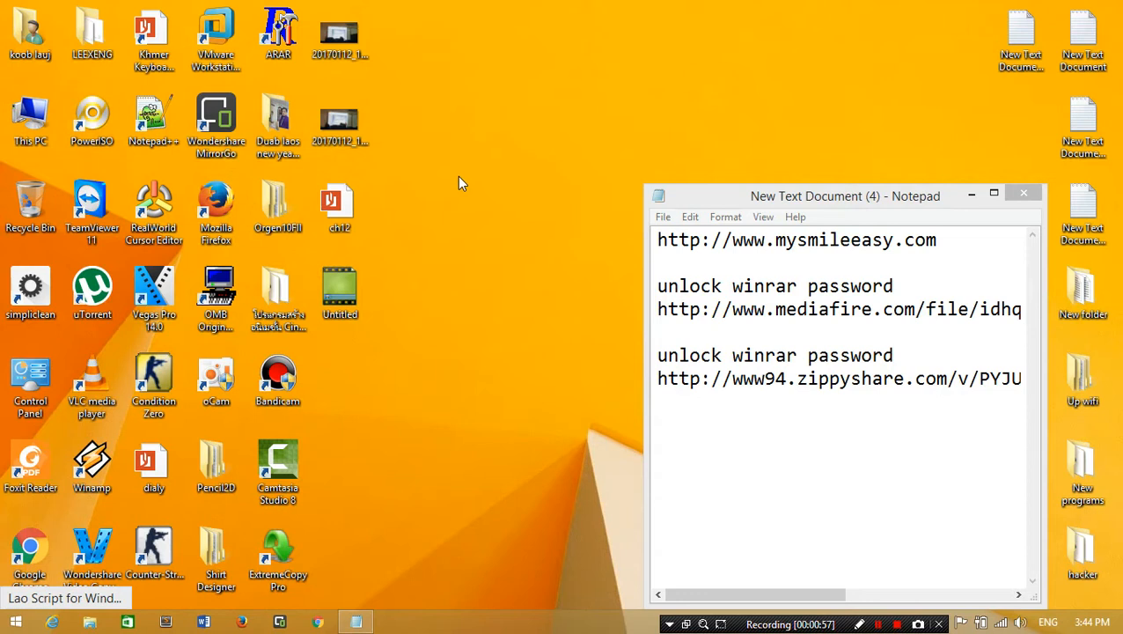
click(321, 623)
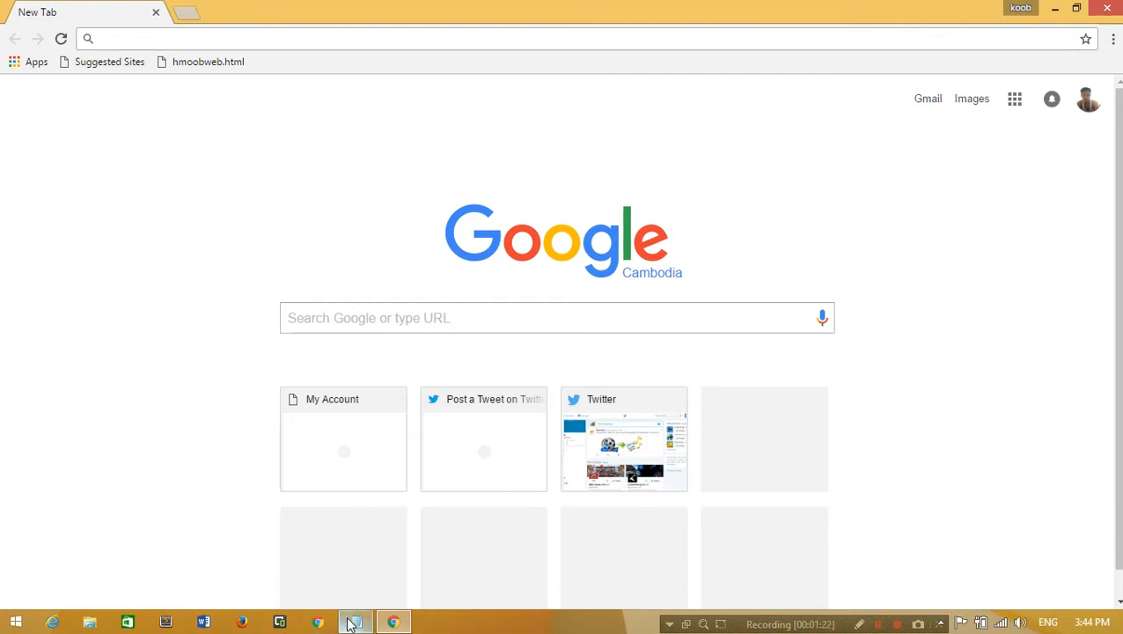
mouse_move(350, 622)
click(356, 622)
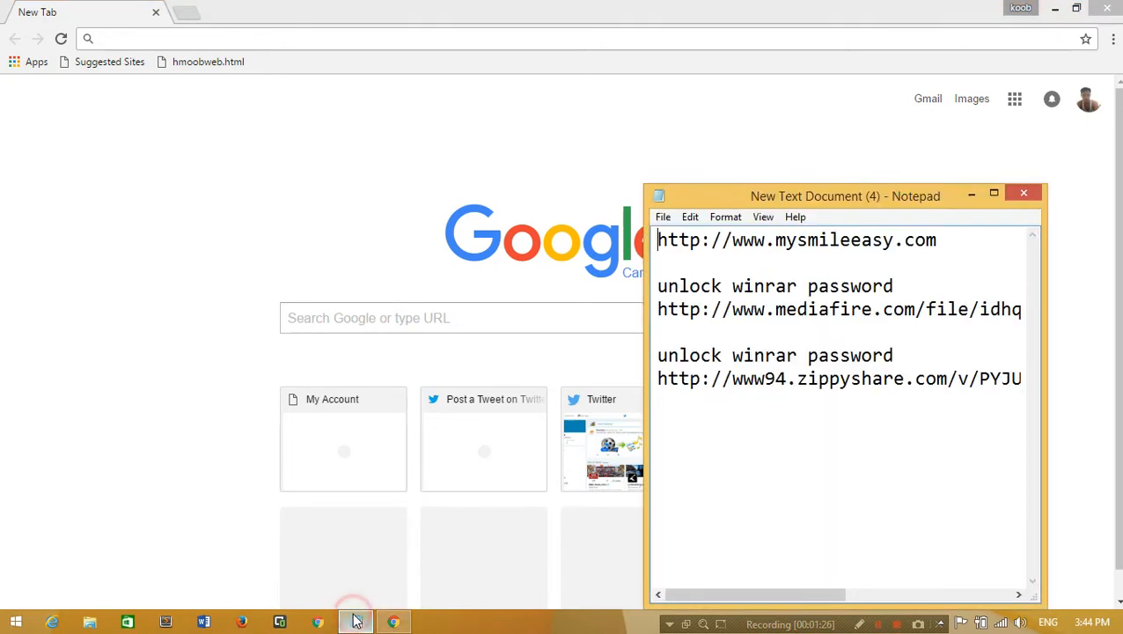
drag(938, 240, 658, 241)
key(ctrl+c)
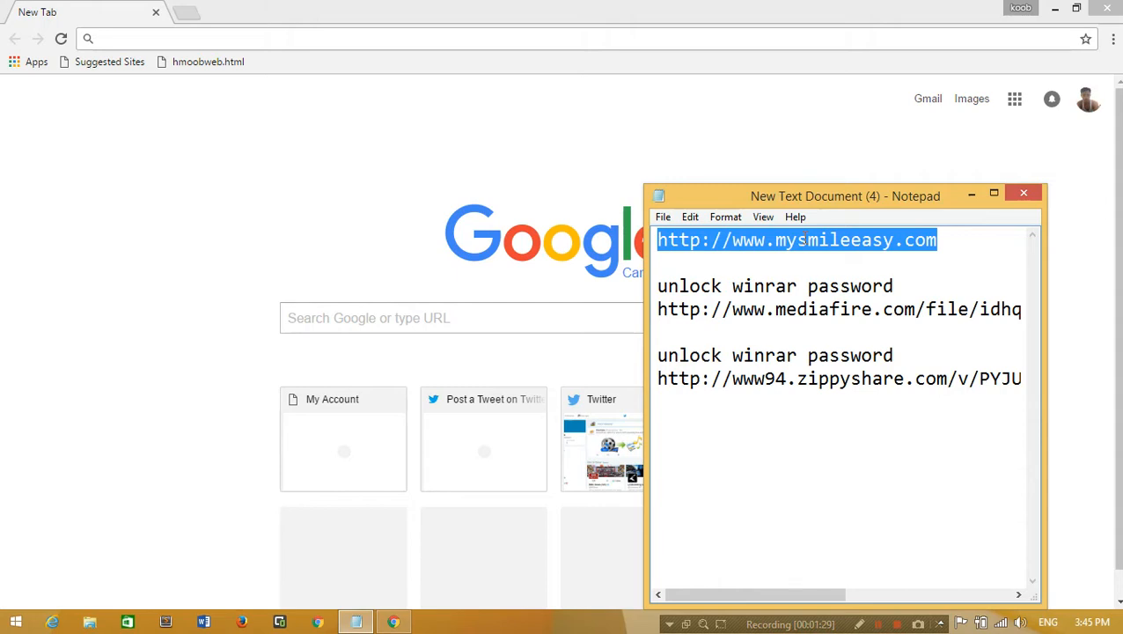
click(971, 194)
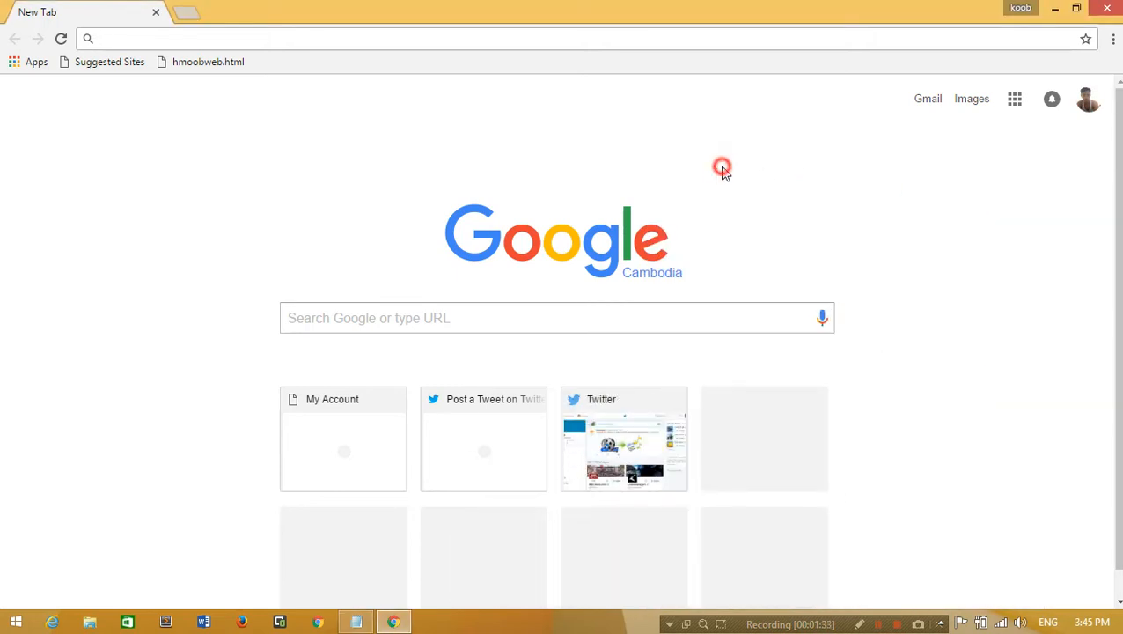
click(141, 39)
key(ctrl+v)
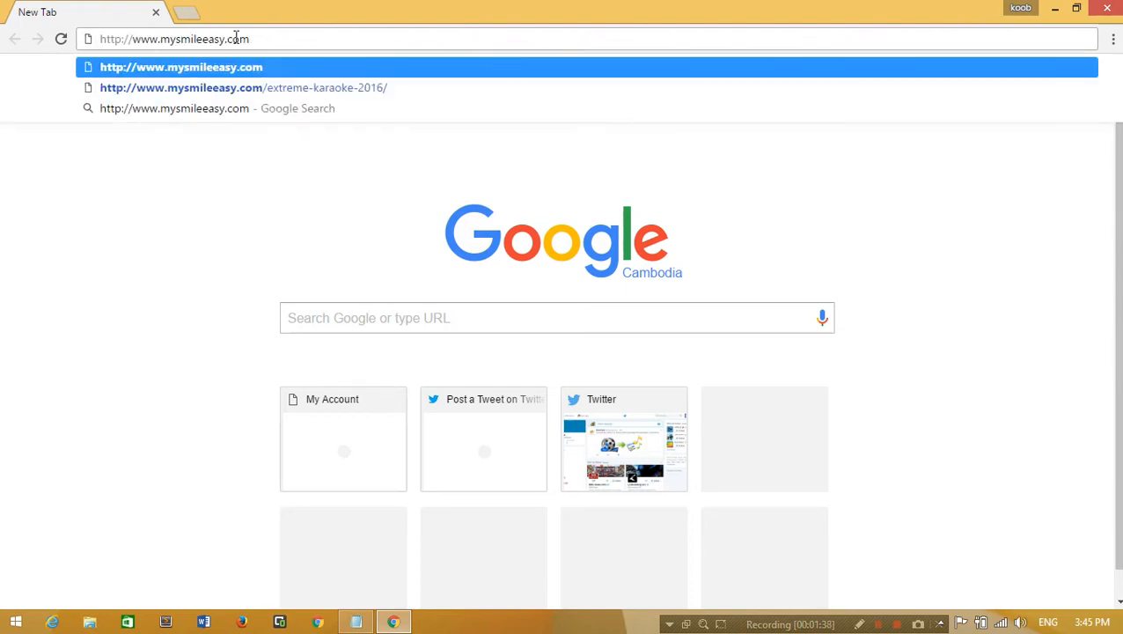
key(Return)
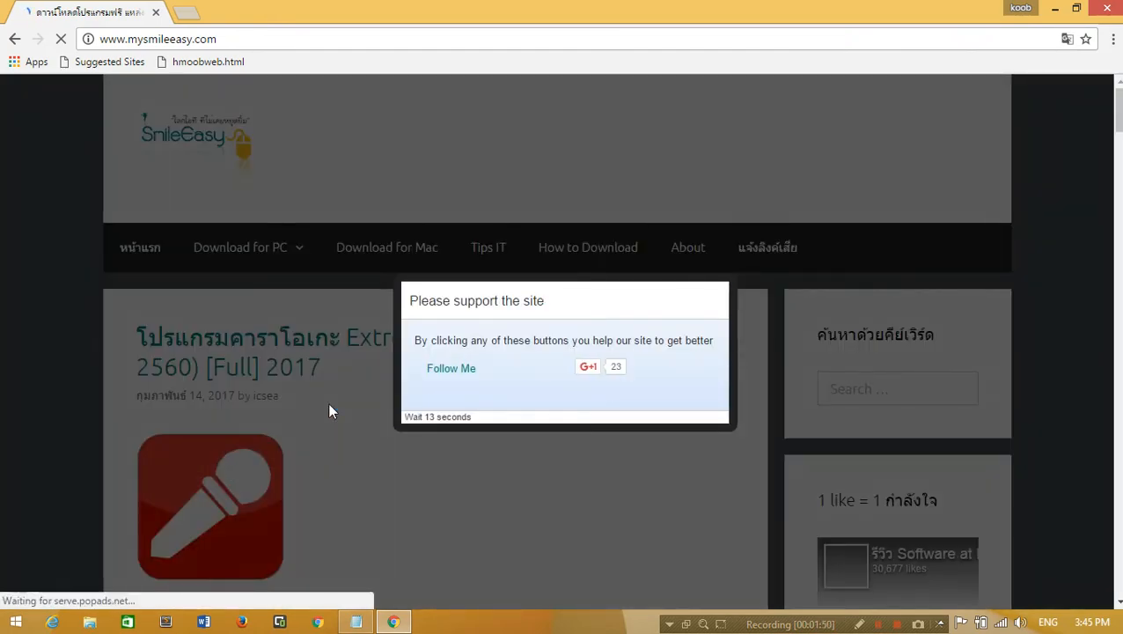
click(330, 417)
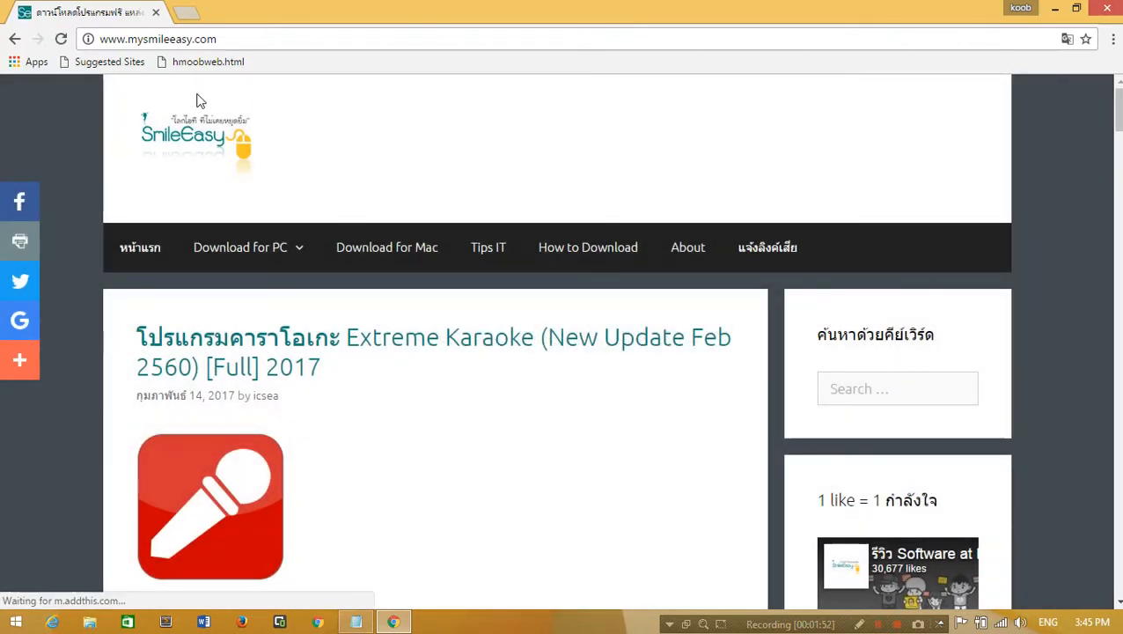
Search the site for "fremake video converter"
click(920, 384)
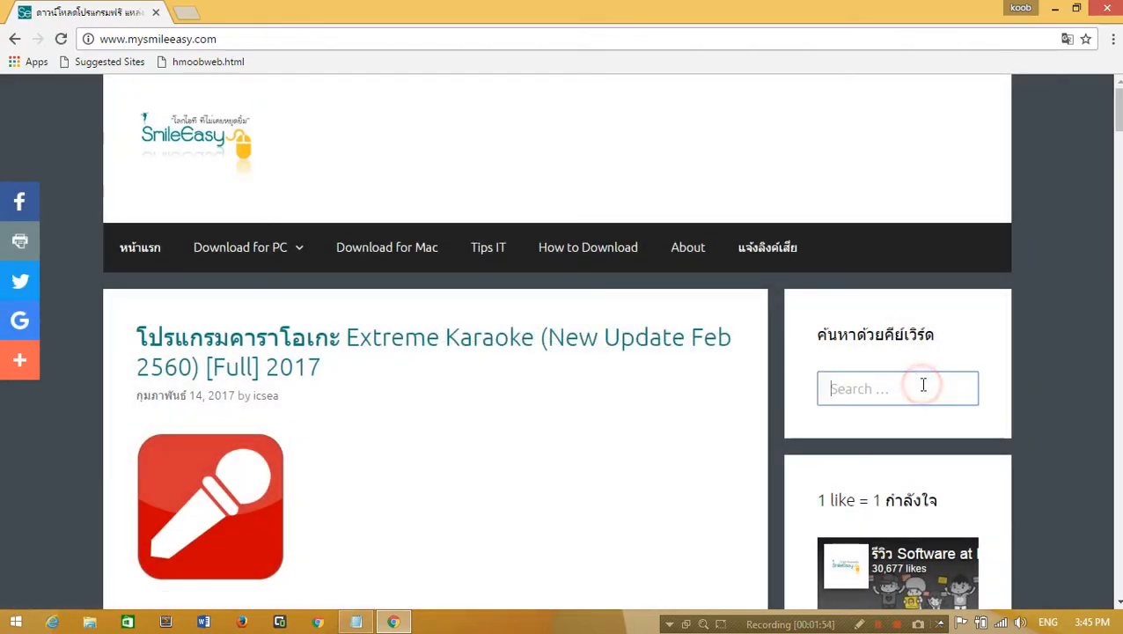
scroll(589, 459, down, 2)
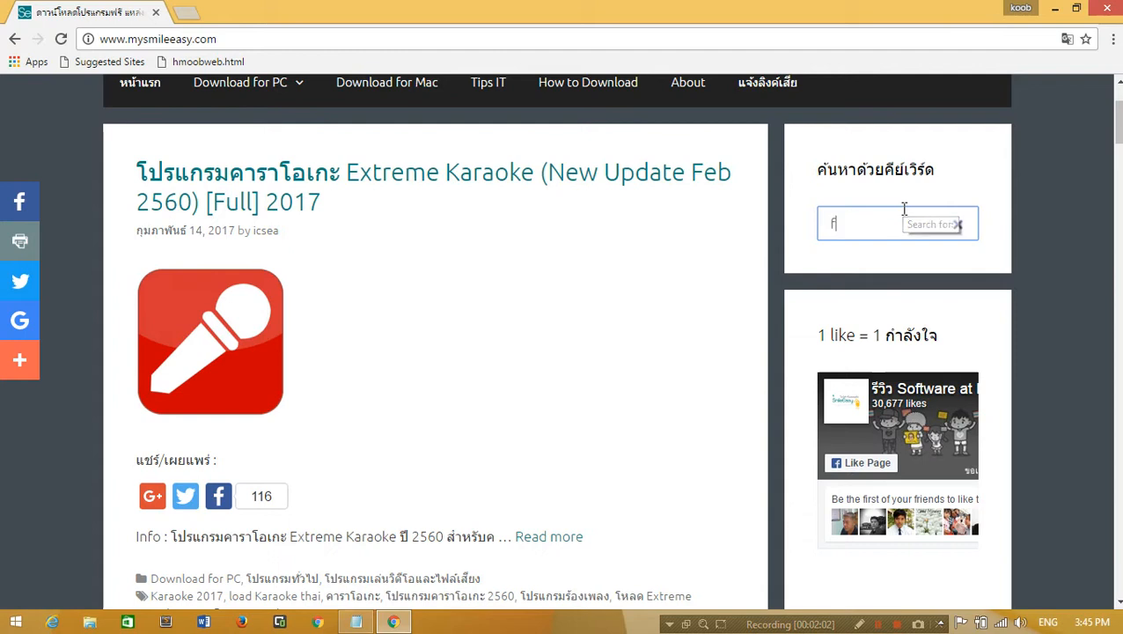
text(fremake)
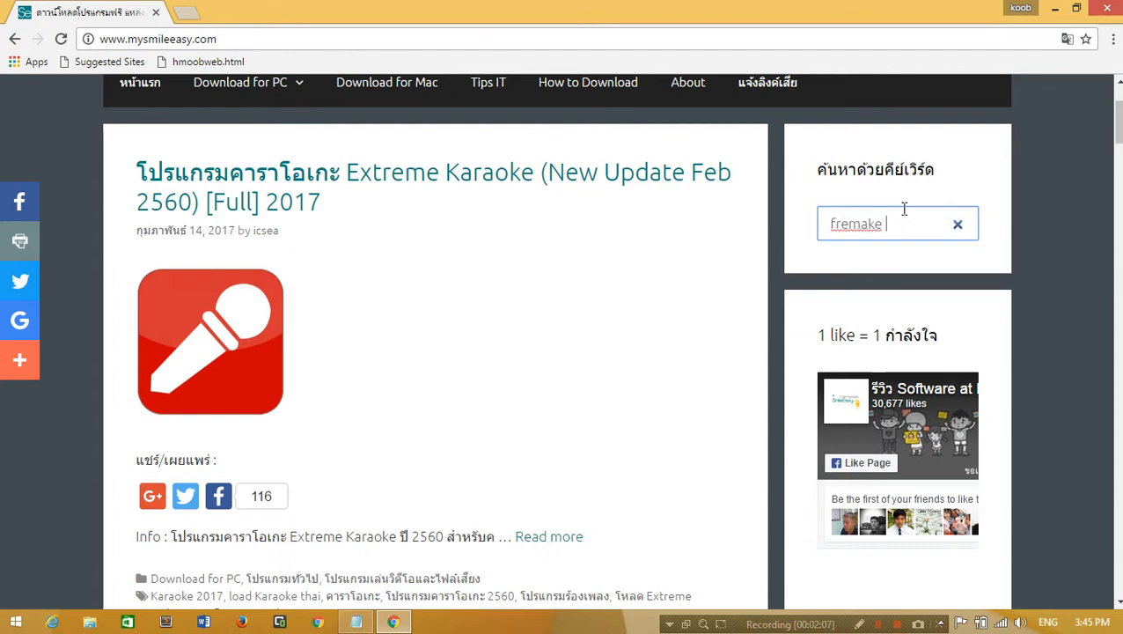
text( video converter)
key(Return)
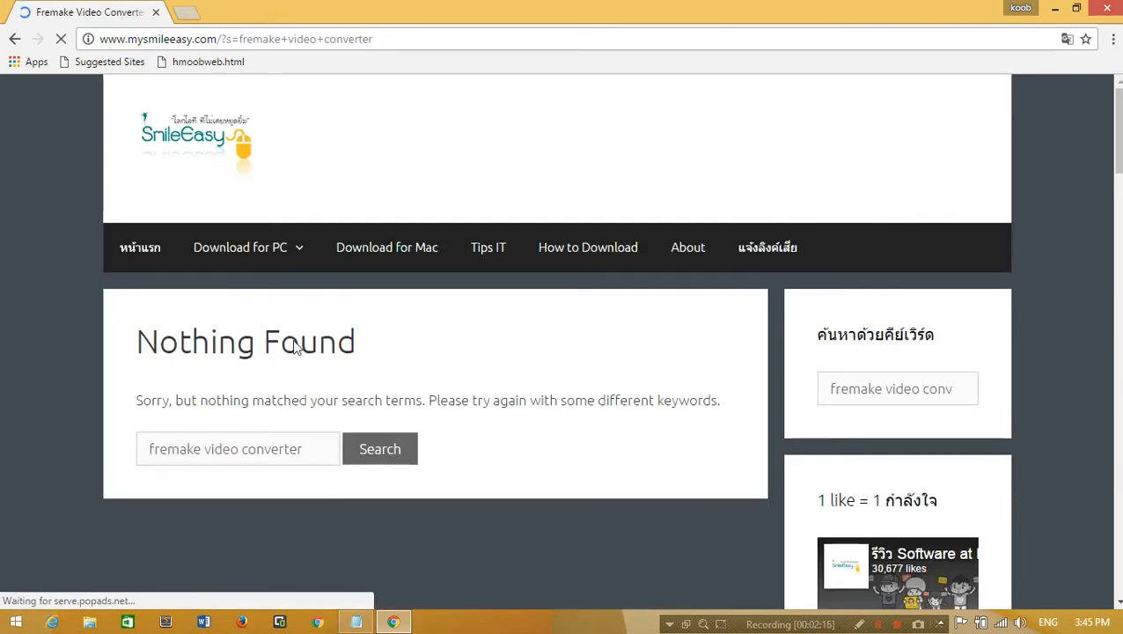
Close the advertising pop-up window that opened behind the search page
mouse_move(950, 388)
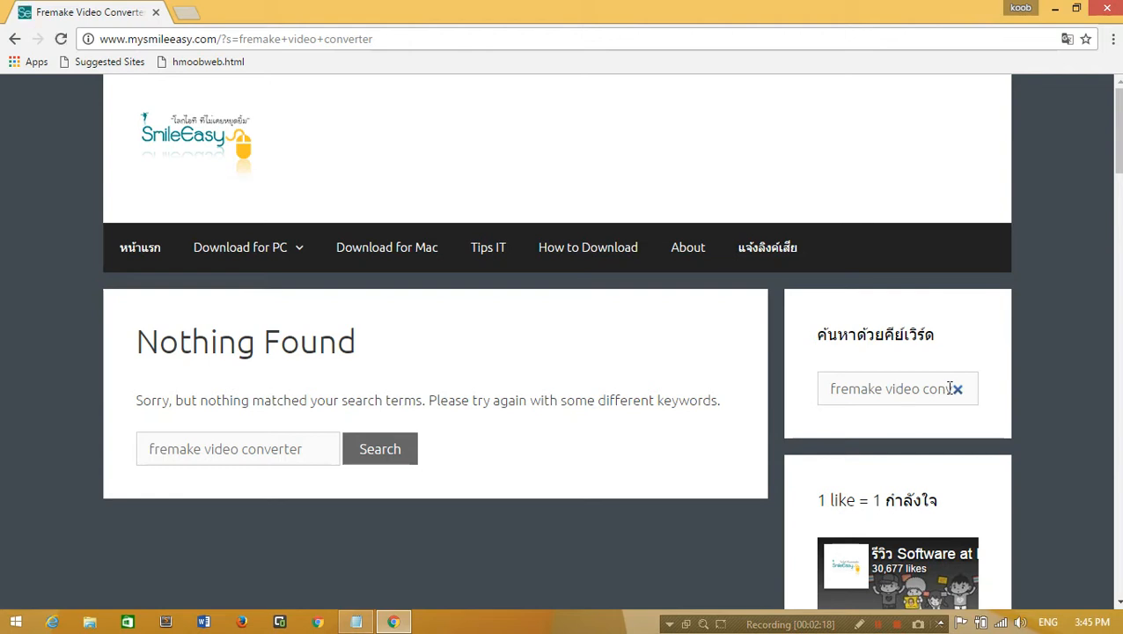
click(884, 388)
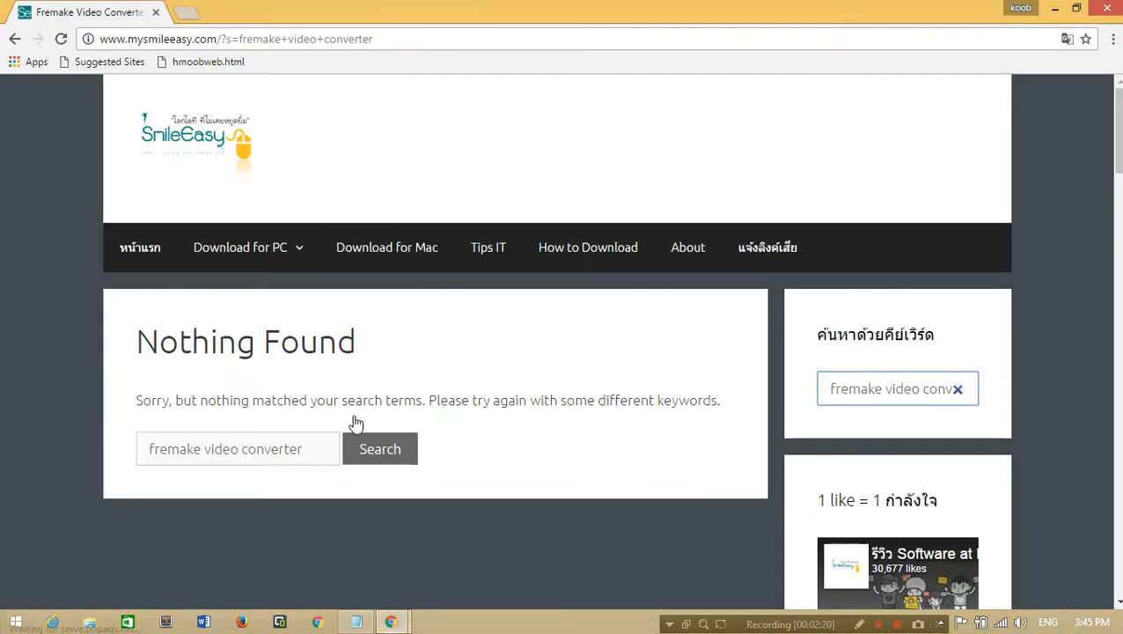
mouse_move(391, 621)
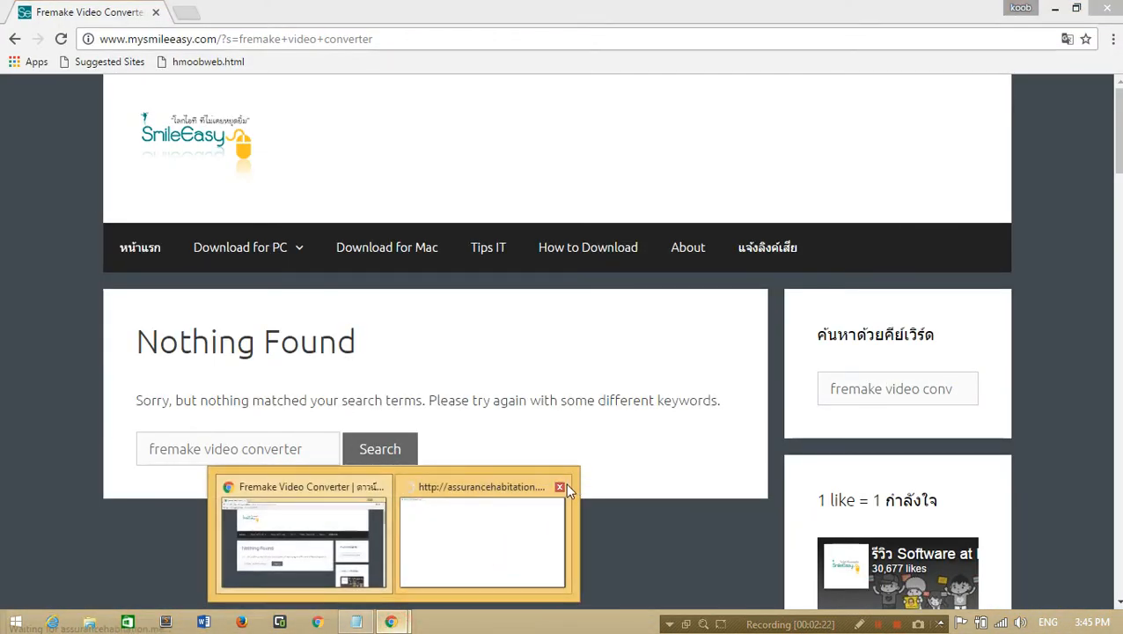
click(559, 487)
Join the first two words of the search term and search the site for "fremakevideo converter"
drag(840, 391, 925, 381)
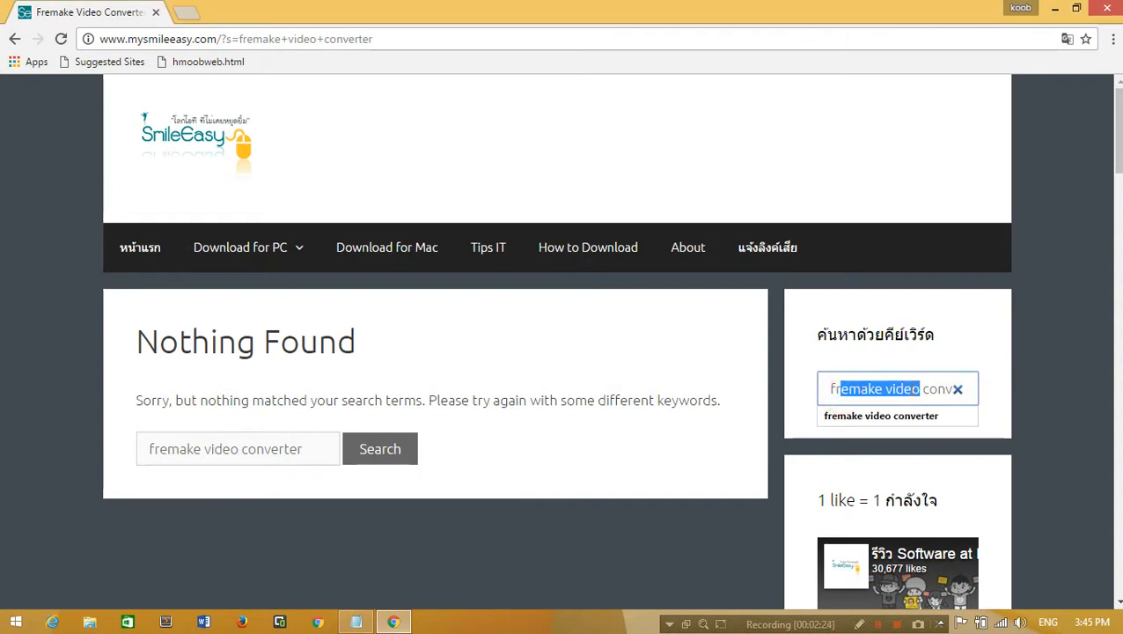
click(882, 388)
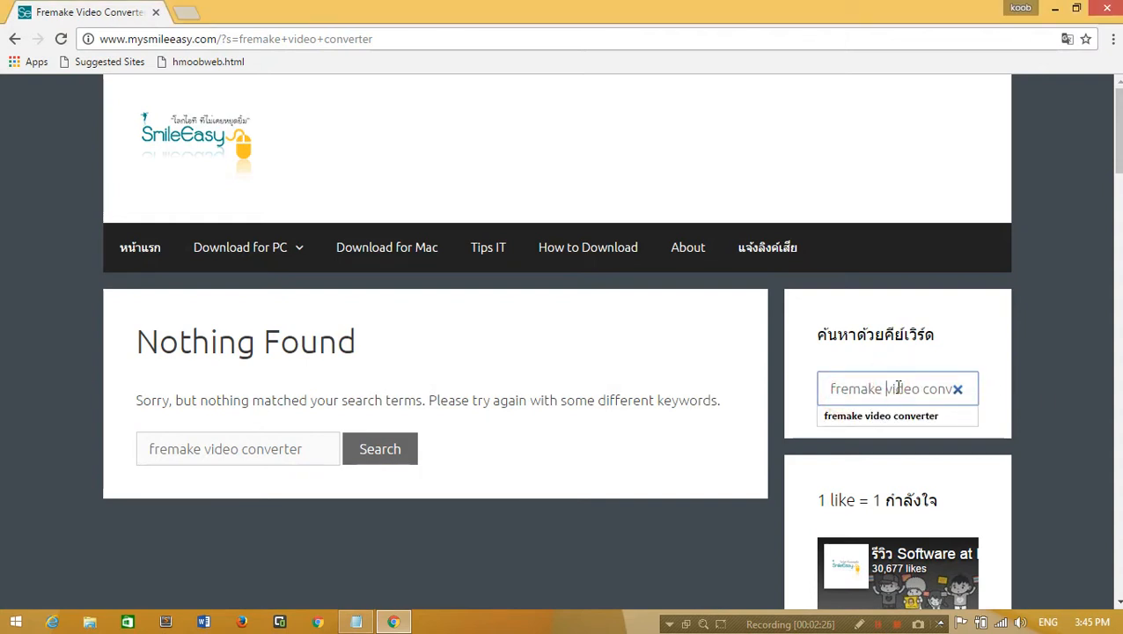
key(Delete)
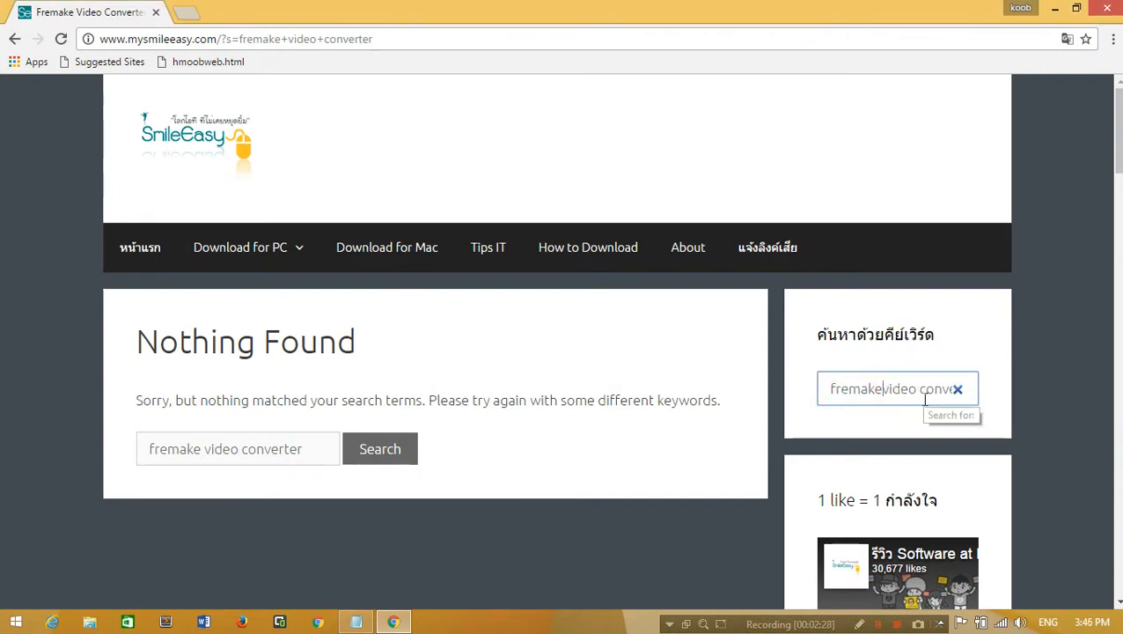
key(Return)
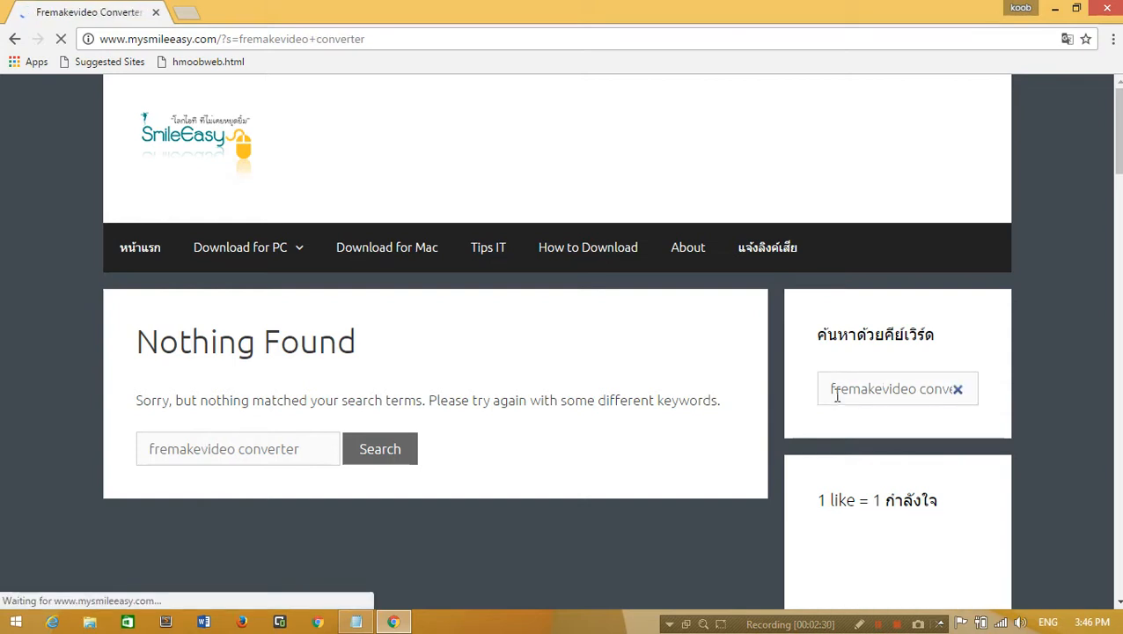
Correct the spelling of the search term and search the site for "freemakevideo converter"
click(836, 393)
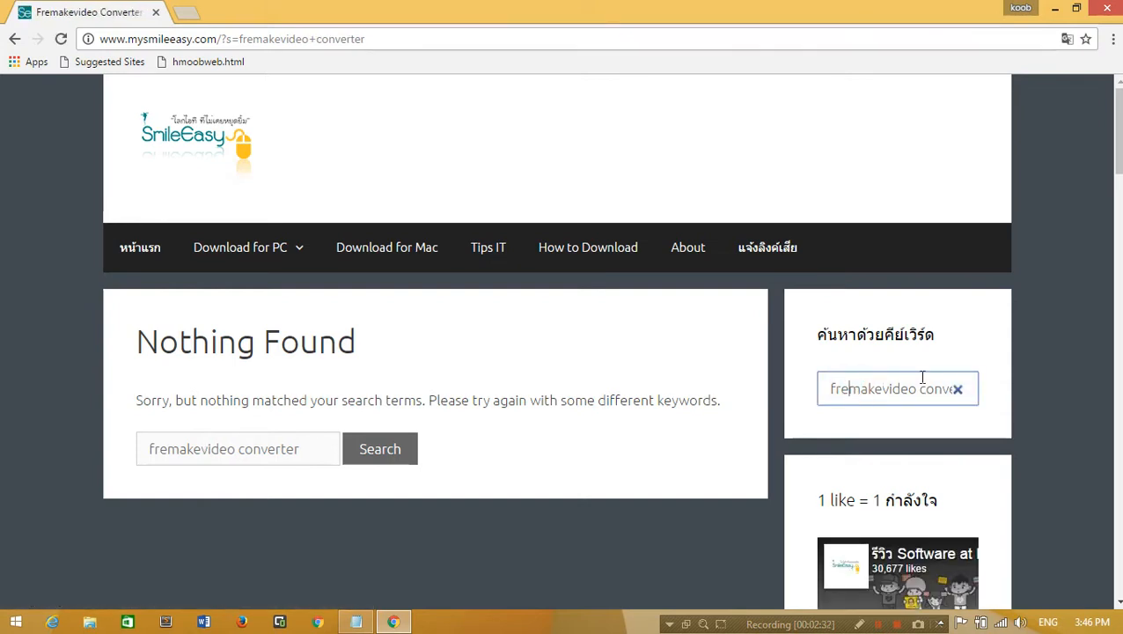
text(e)
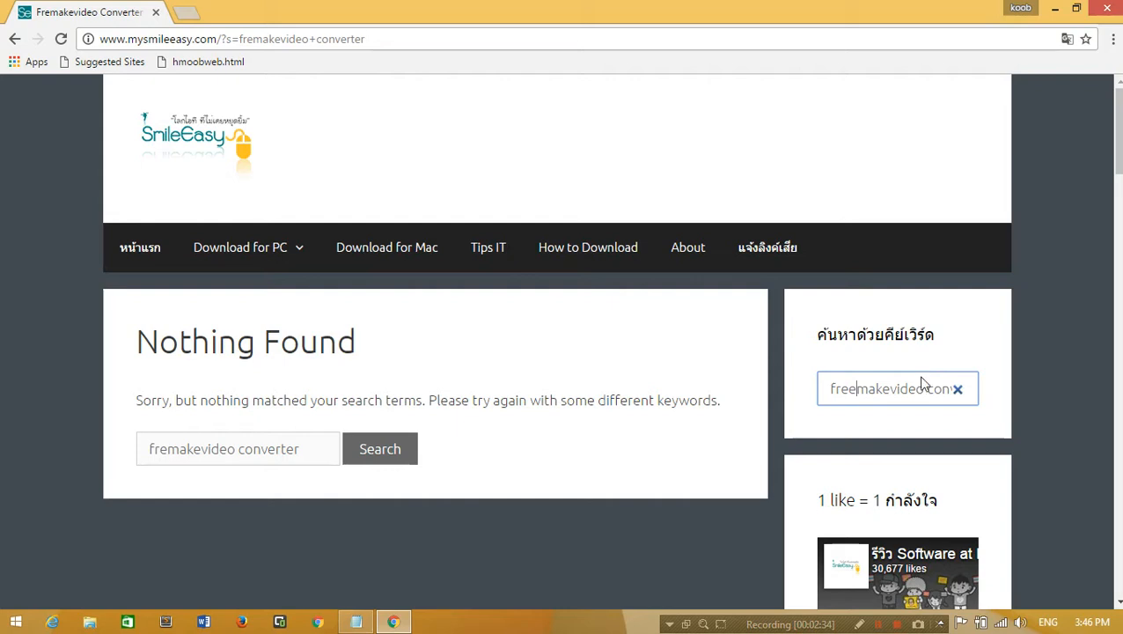
key(Return)
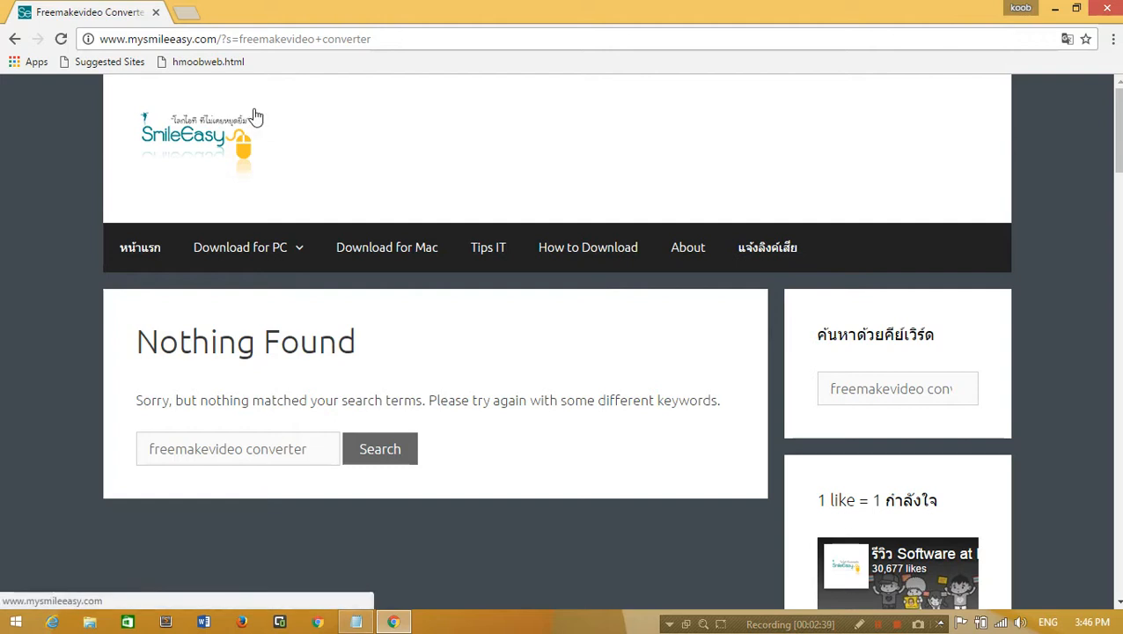
Remove the remaining space from the search term and search the site for "freemakevideoconverter"
click(926, 389)
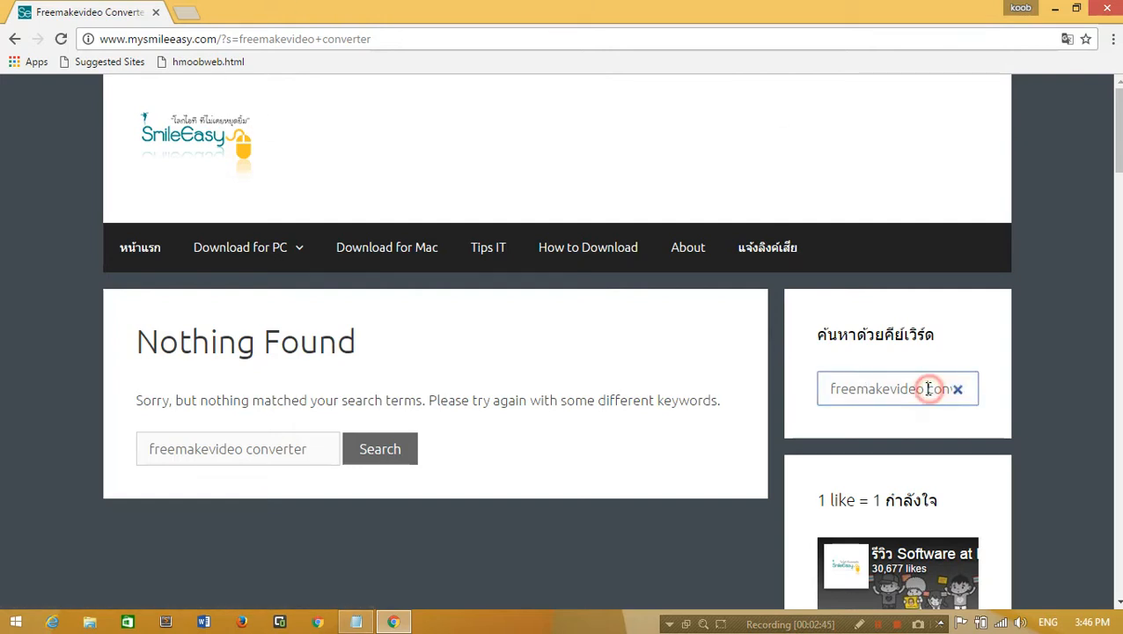
key(BackSpace)
key(Return)
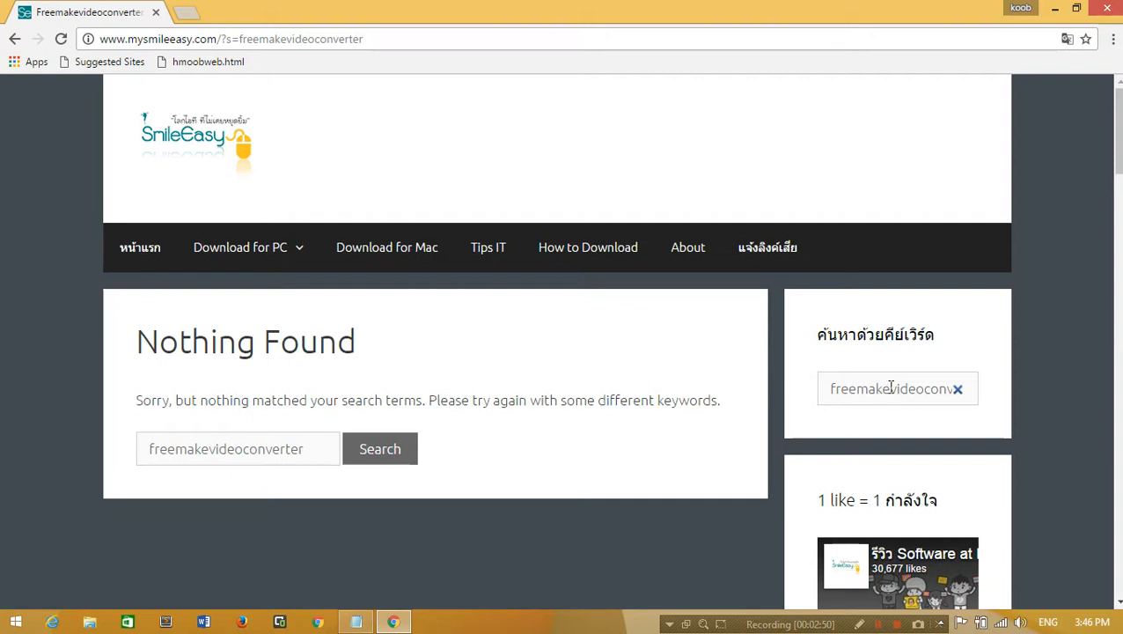
Delete "freemake" from the search term and search the site for "videoconverter"
click(889, 389)
key(BackSpace)
key(BackSpace)
key(BackSpace)
key(BackSpace)
key(BackSpace)
key(BackSpace)
key(BackSpace)
key(BackSpace)
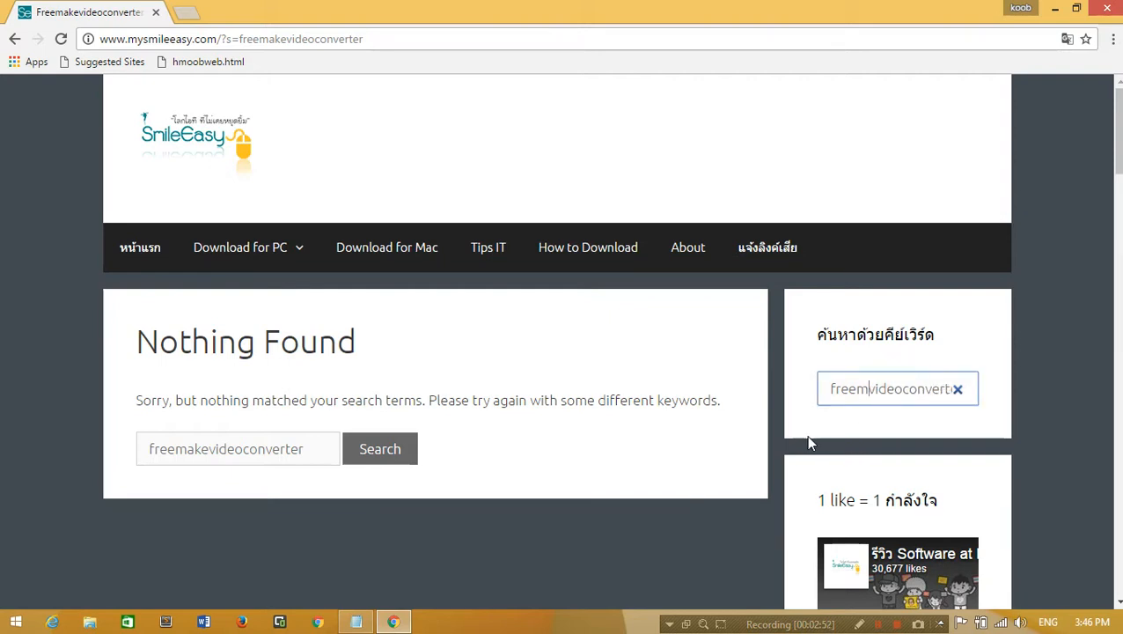
key(Return)
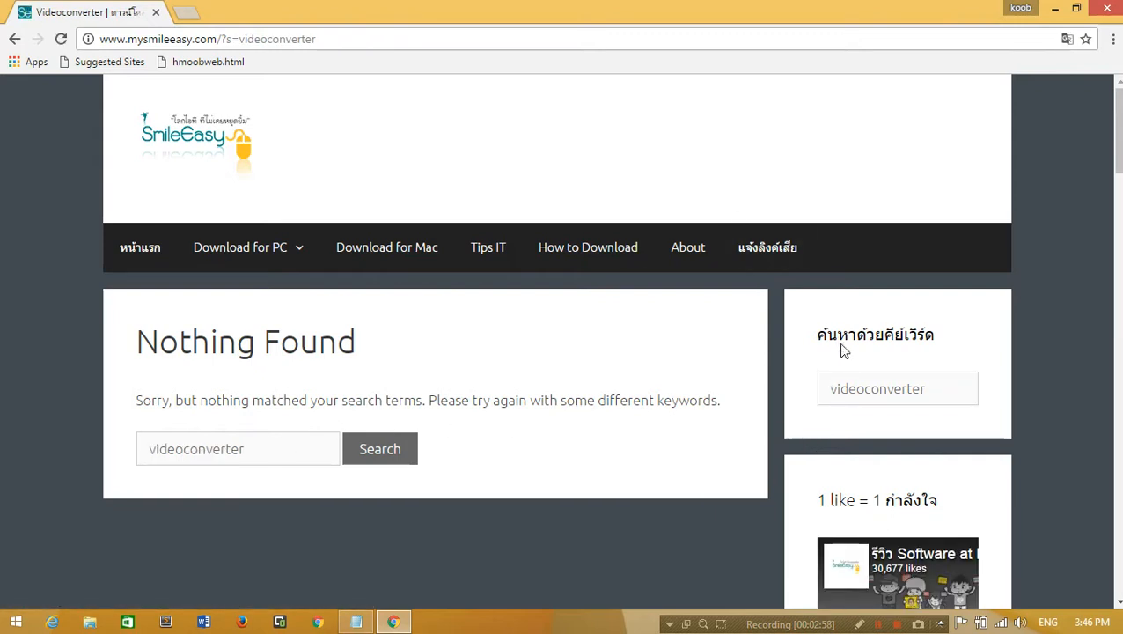
Replace the search term with "Video Convert" and run the site search
click(862, 389)
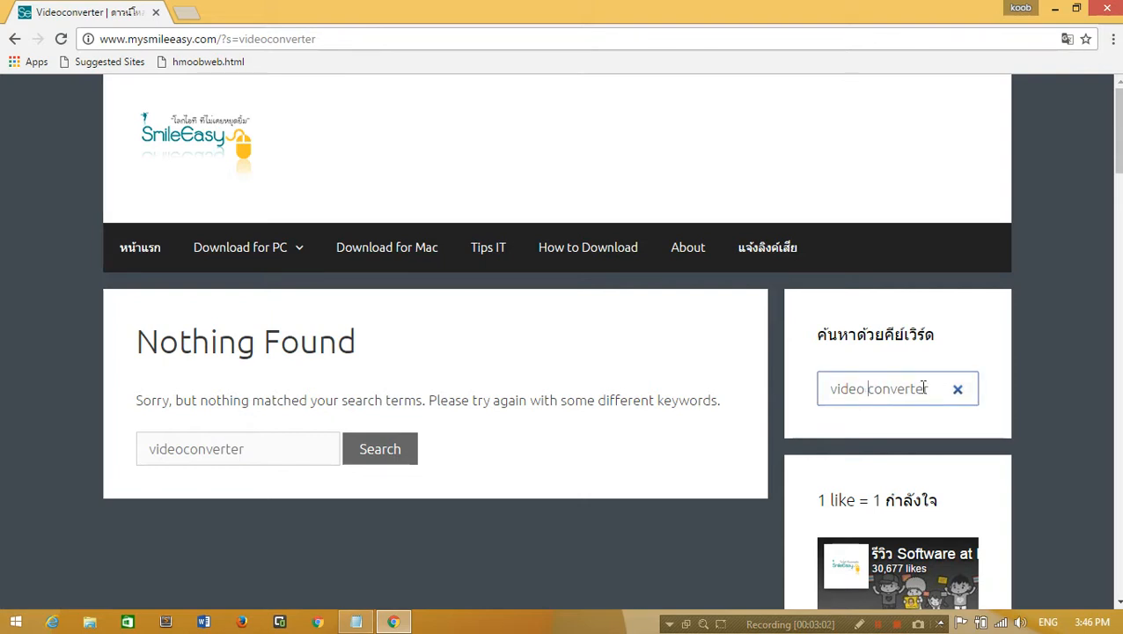
drag(933, 389, 752, 412)
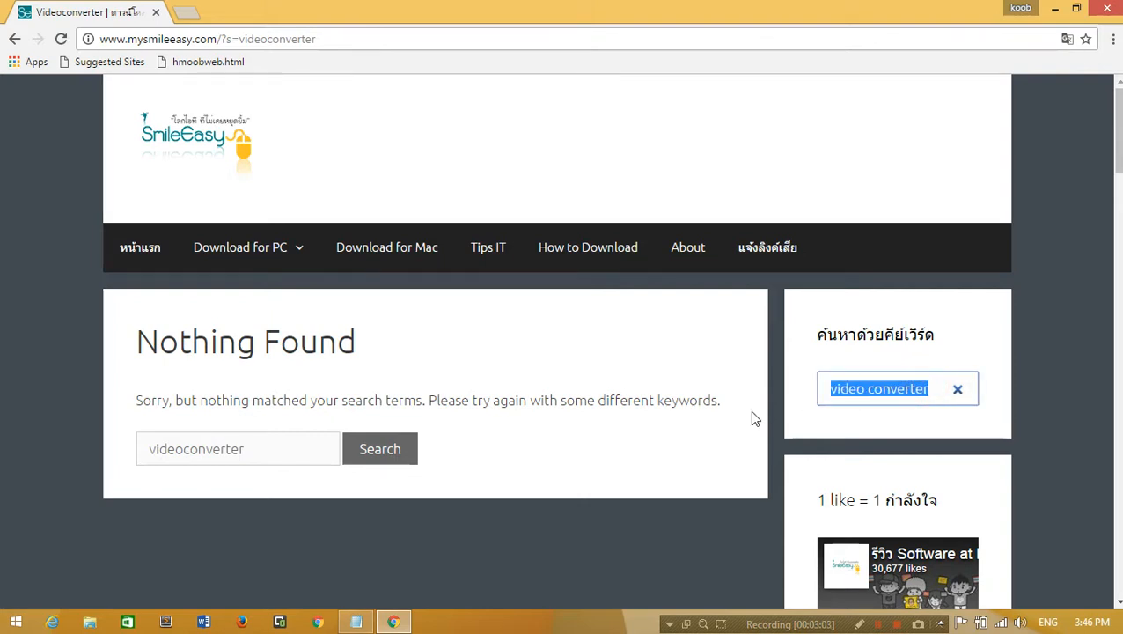
text(Vi)
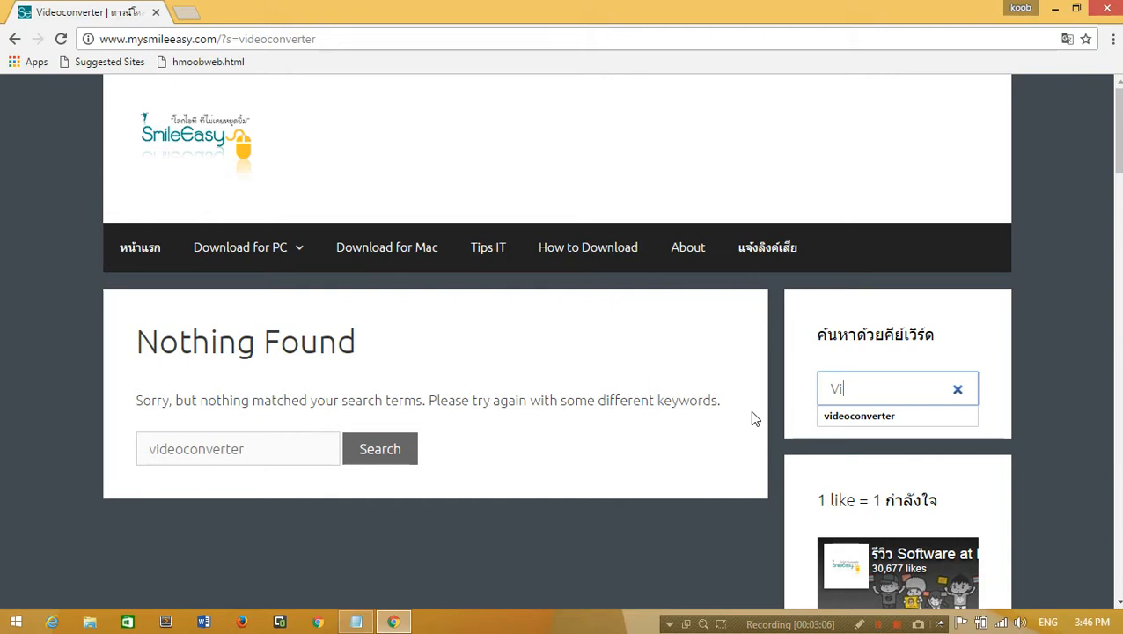
text(deo )
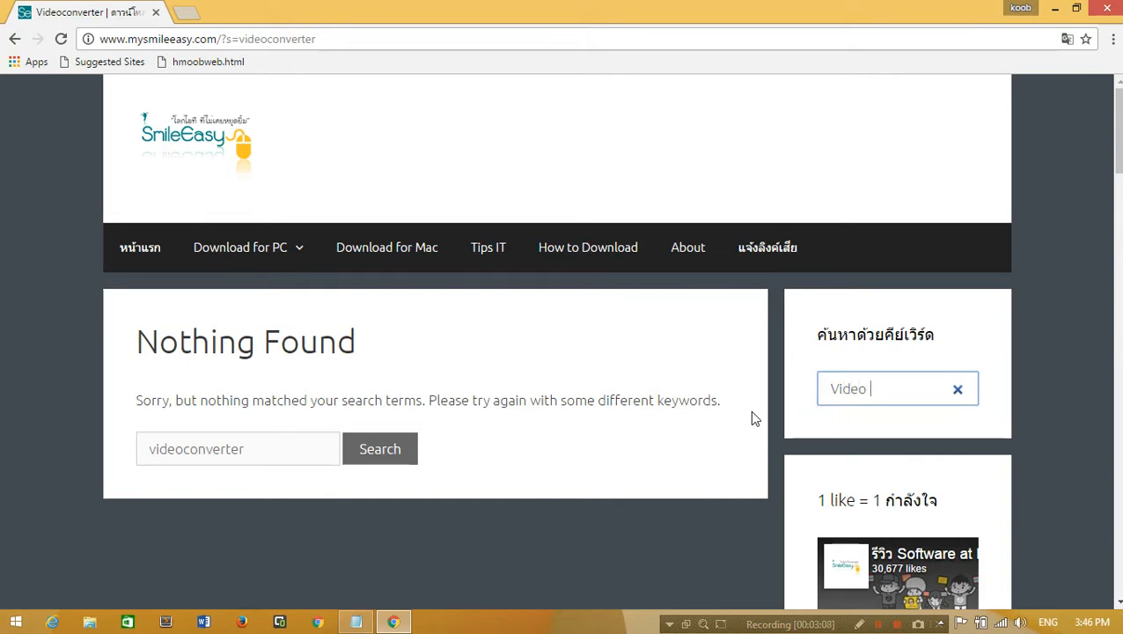
text(Convert)
key(Return)
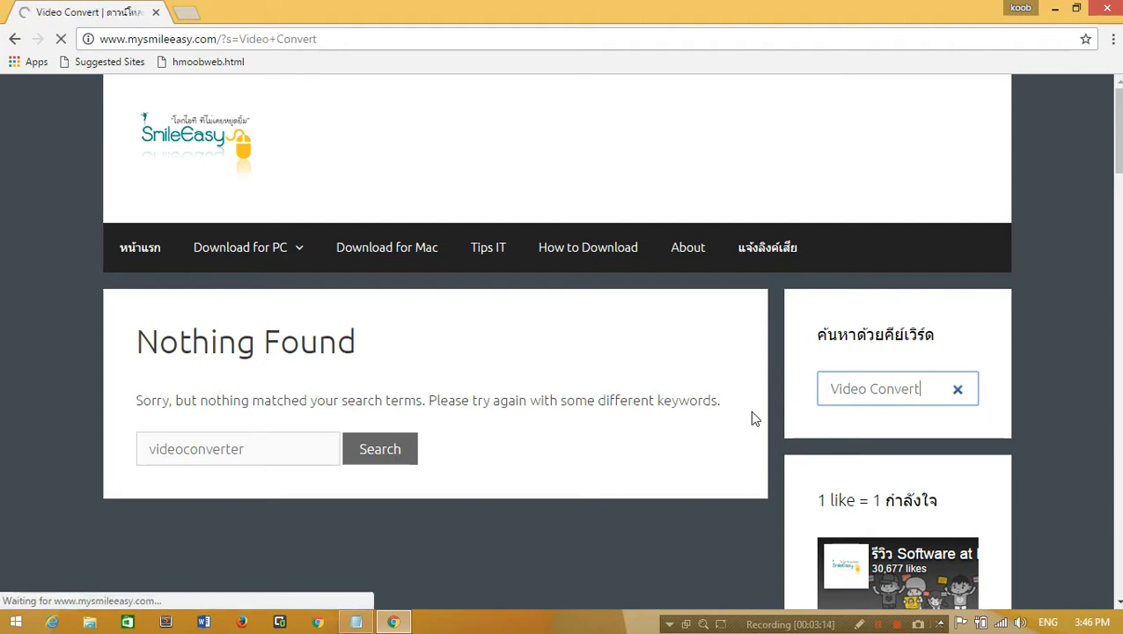
Find the Freemake Video Converter Gold 4.1.9 [Full] 2016 entry in the search results and open its page
scroll(632, 506, down, 8)
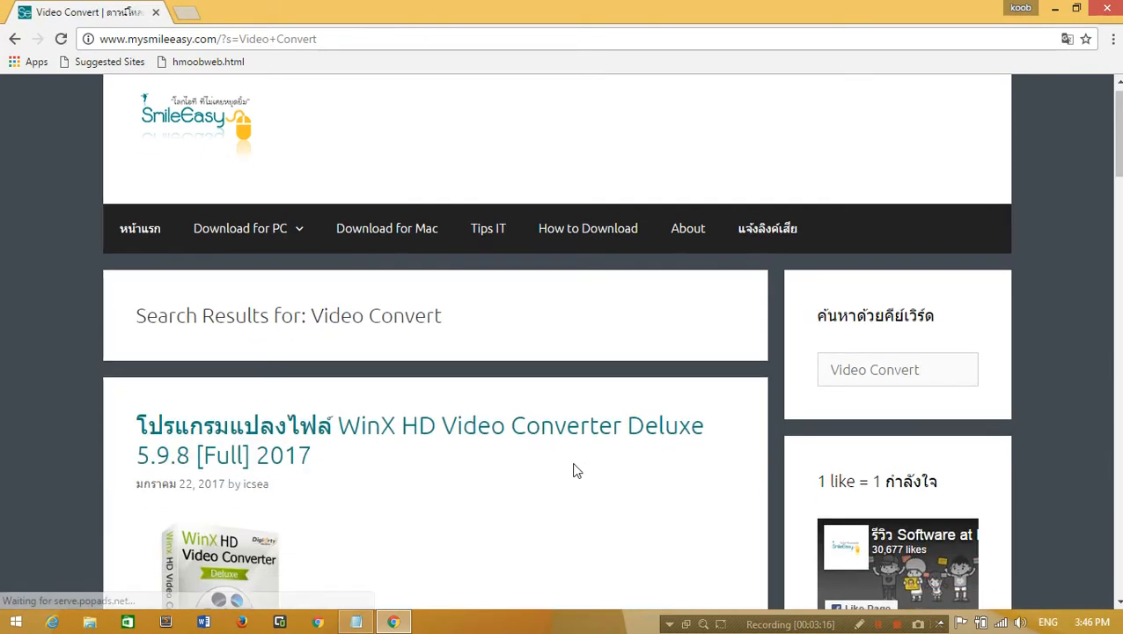
scroll(474, 414, down, 14)
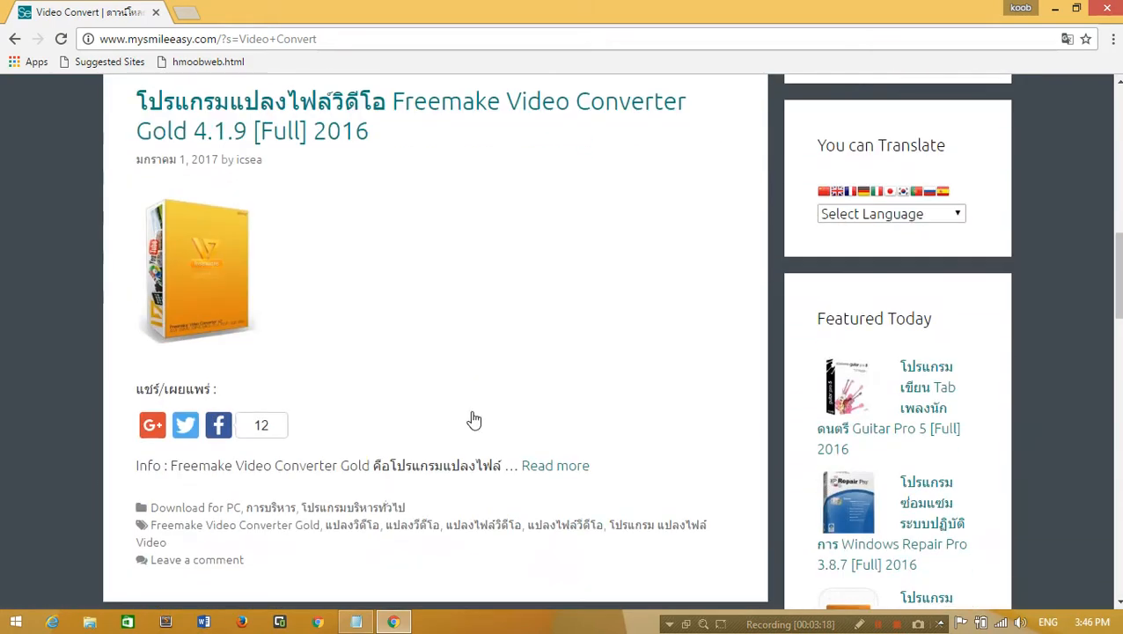
scroll(470, 412, up, 4)
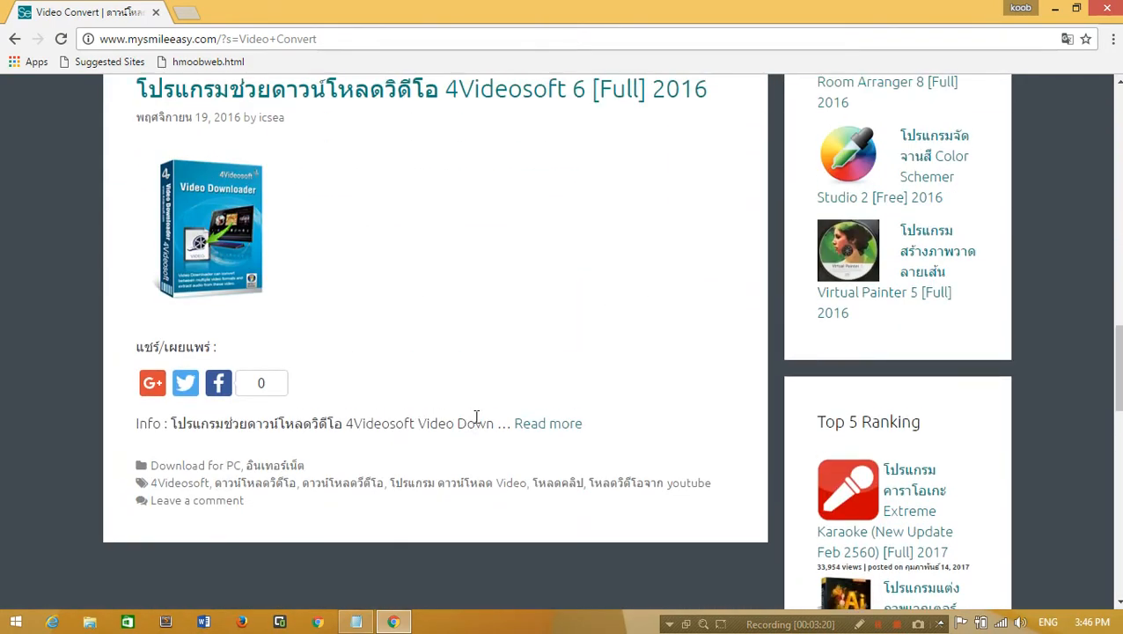
scroll(625, 394, up, 6)
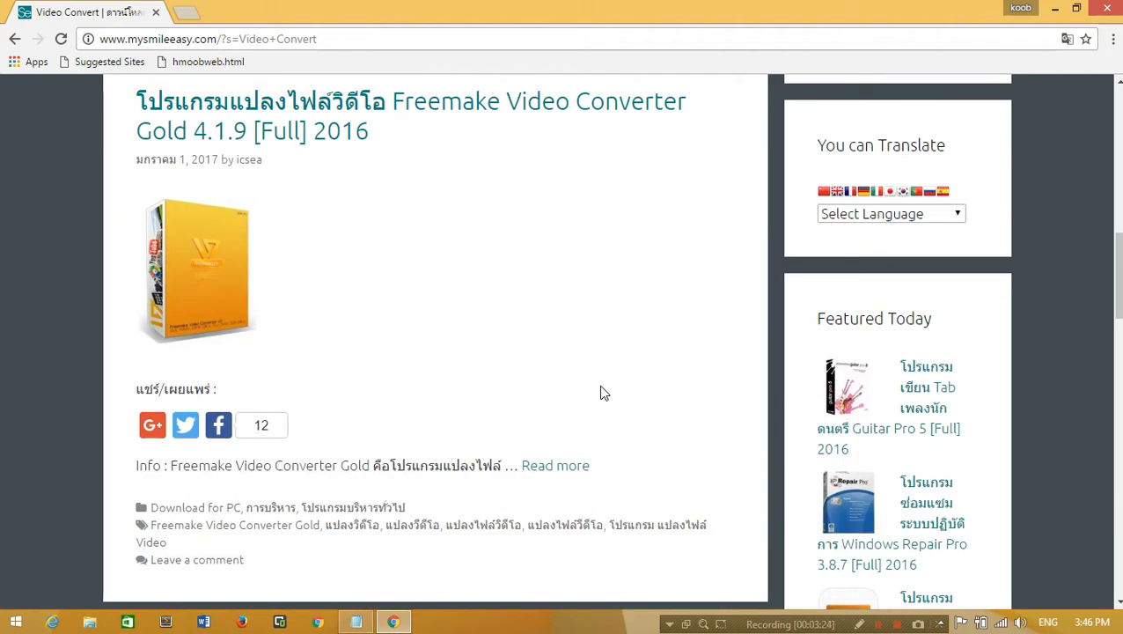
scroll(601, 392, up, 2)
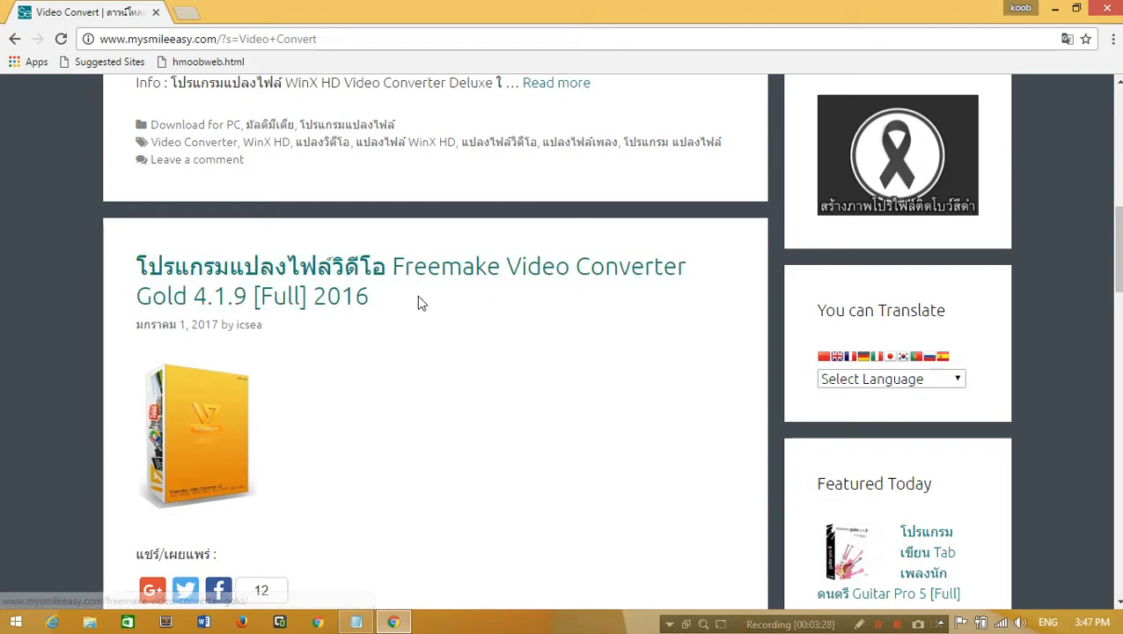
click(236, 310)
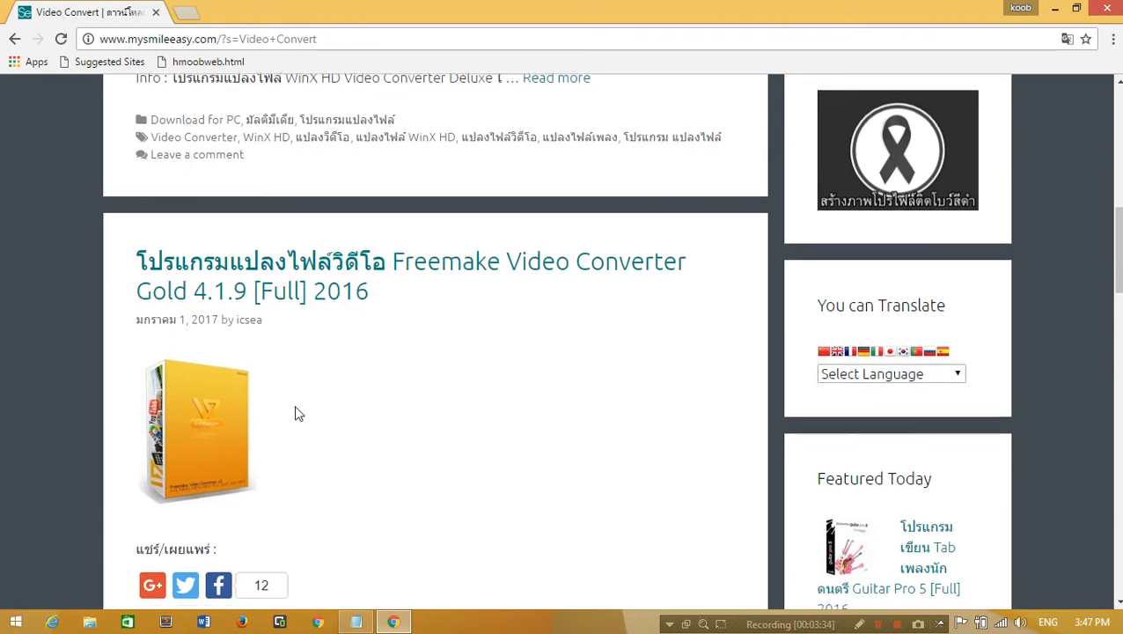
scroll(293, 414, down, 2)
click(206, 258)
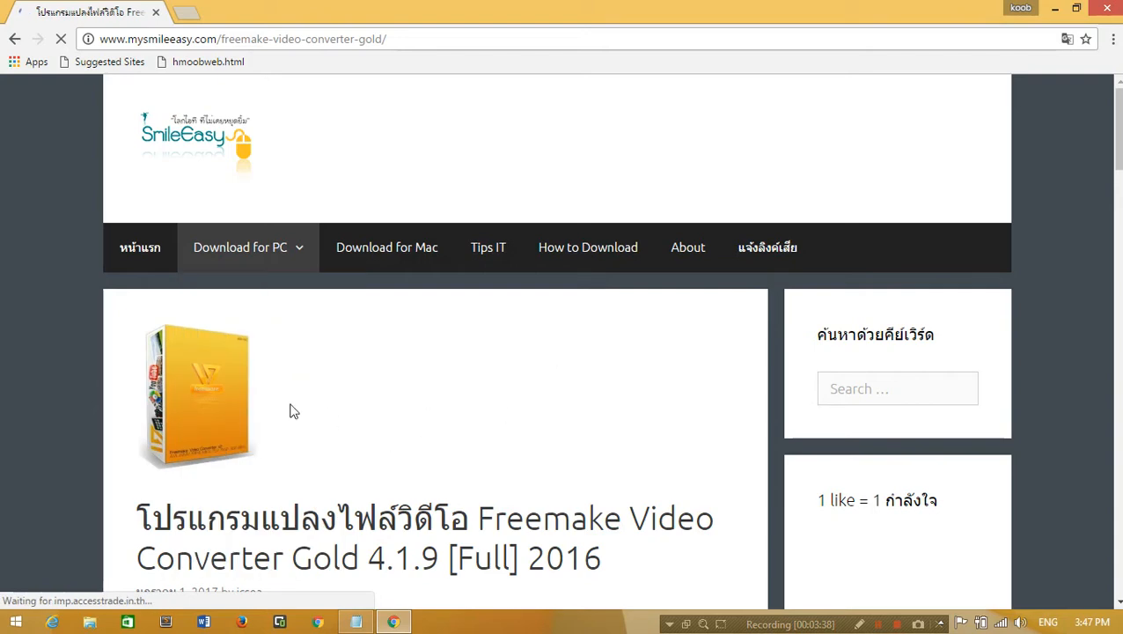
Review the Freemake Video Converter Gold page's feature list, supported file types, system requirements and download section
scroll(293, 408, down, 4)
scroll(68, 347, down, 4)
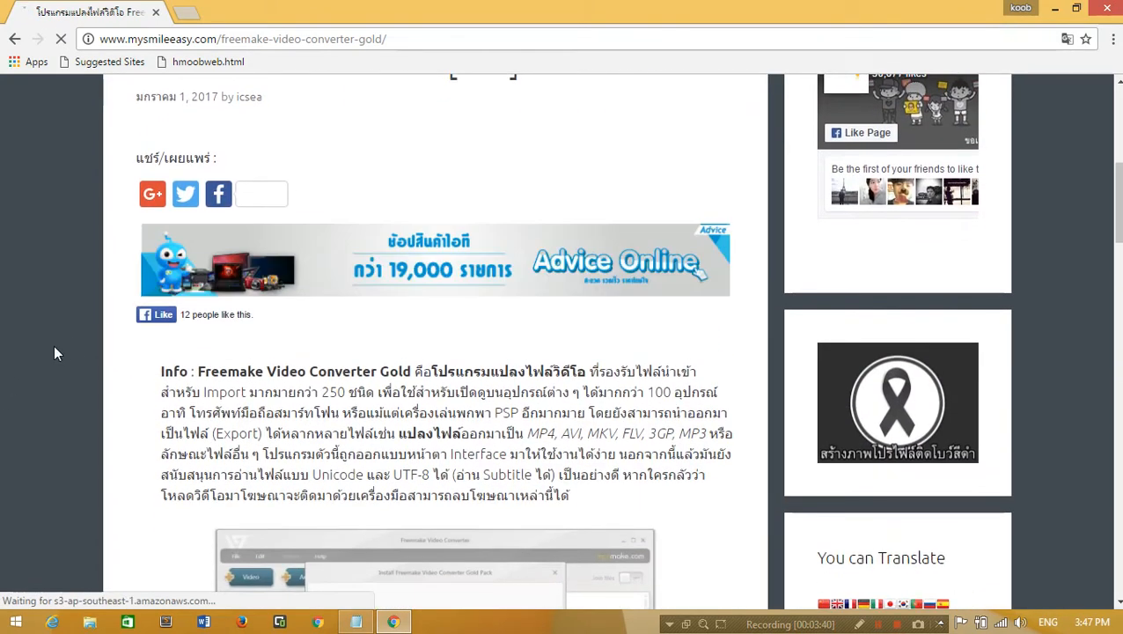
scroll(86, 334, down, 6)
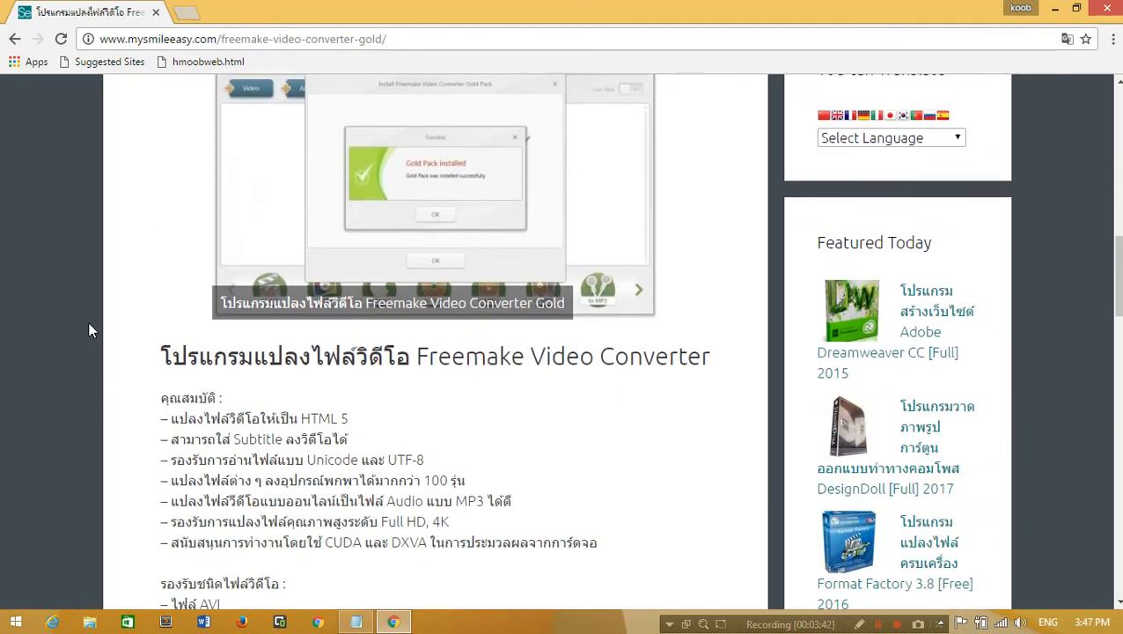
scroll(563, 263, down, 7)
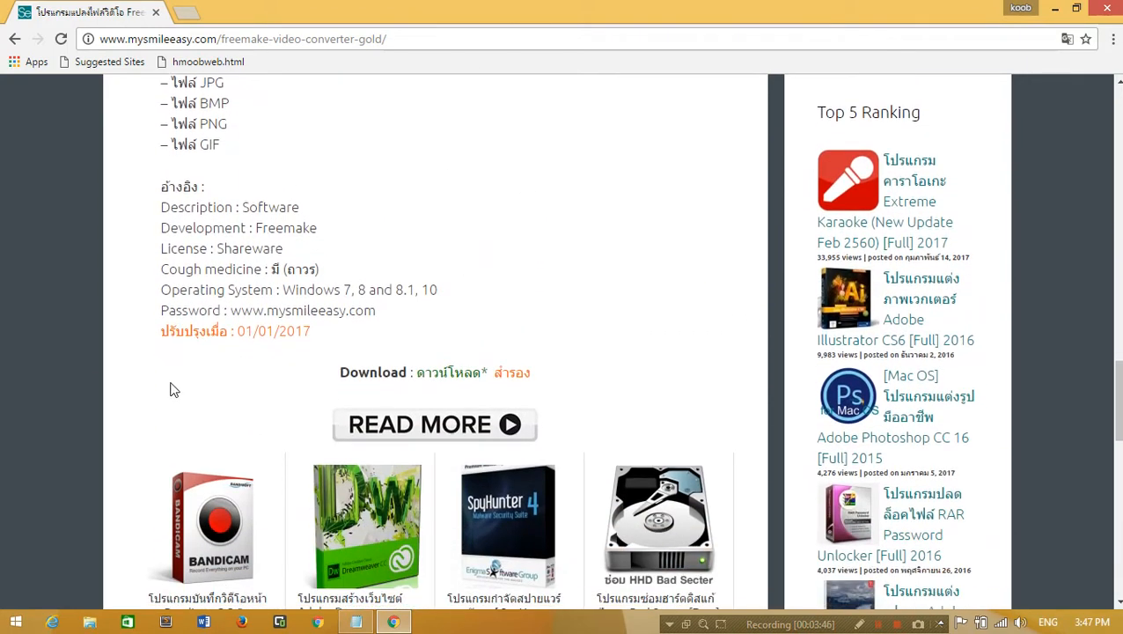
scroll(174, 390, up, 6)
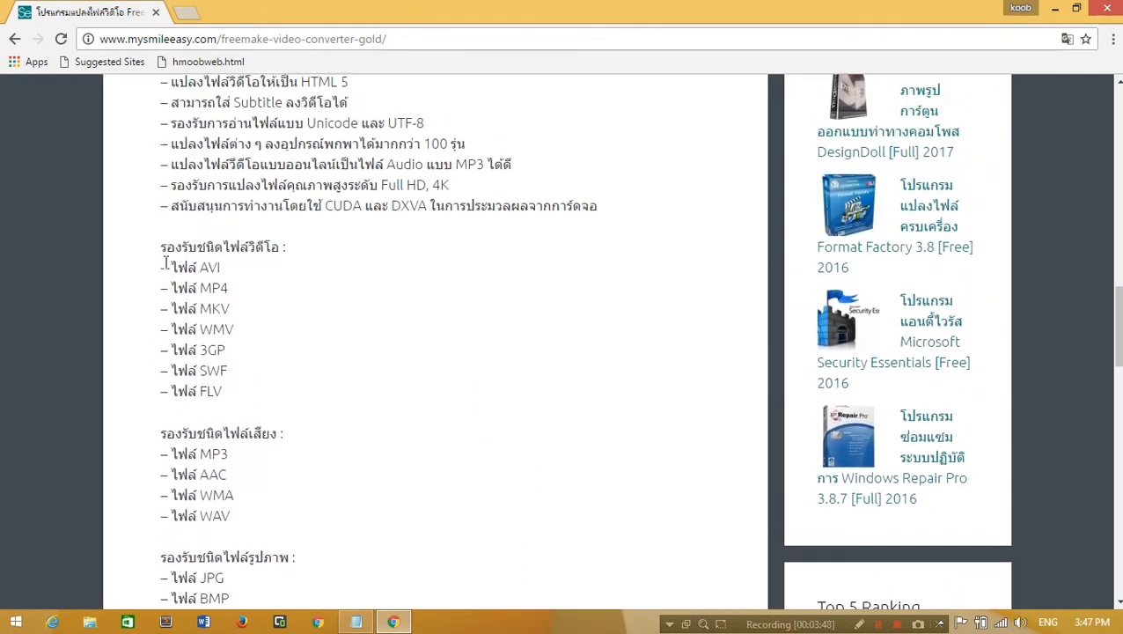
scroll(166, 262, up, 1)
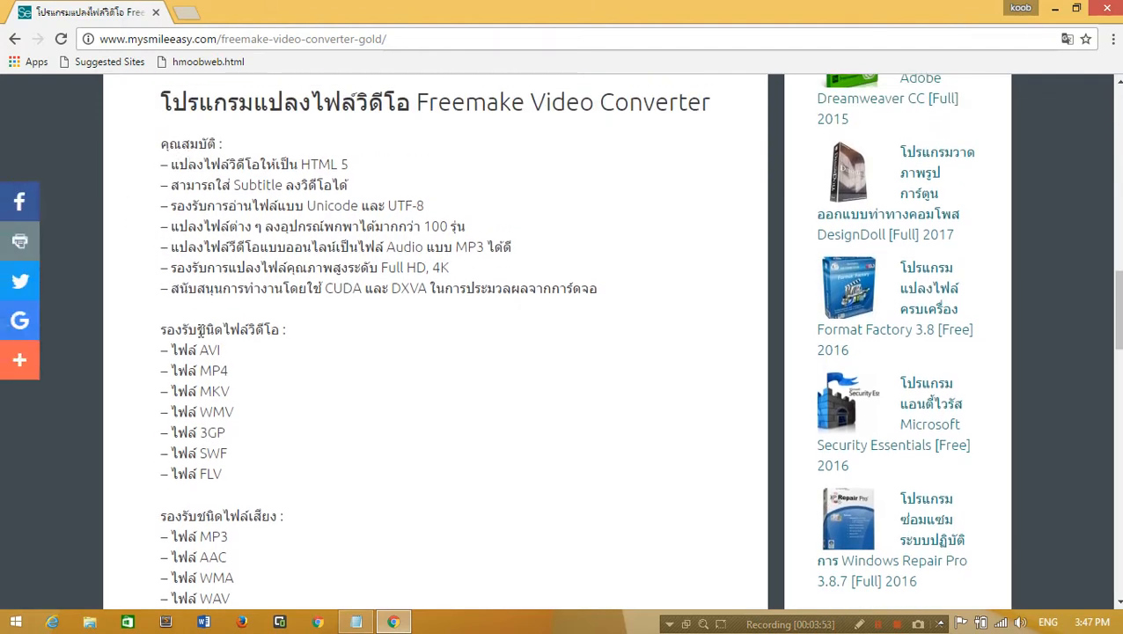
scroll(226, 352, down, 2)
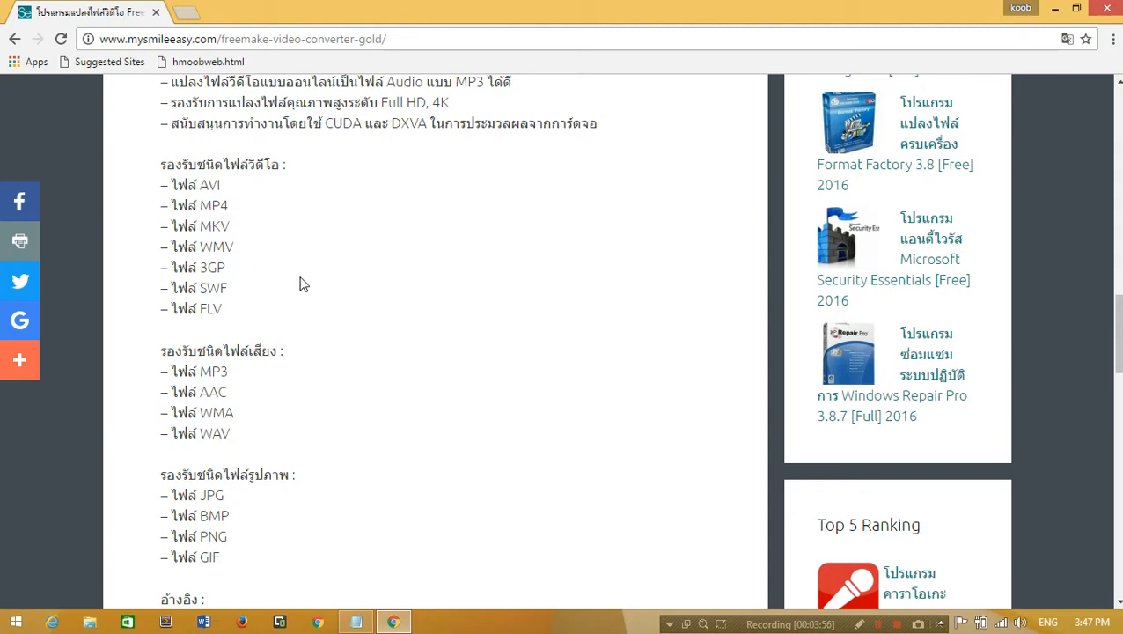
scroll(227, 342, down, 4)
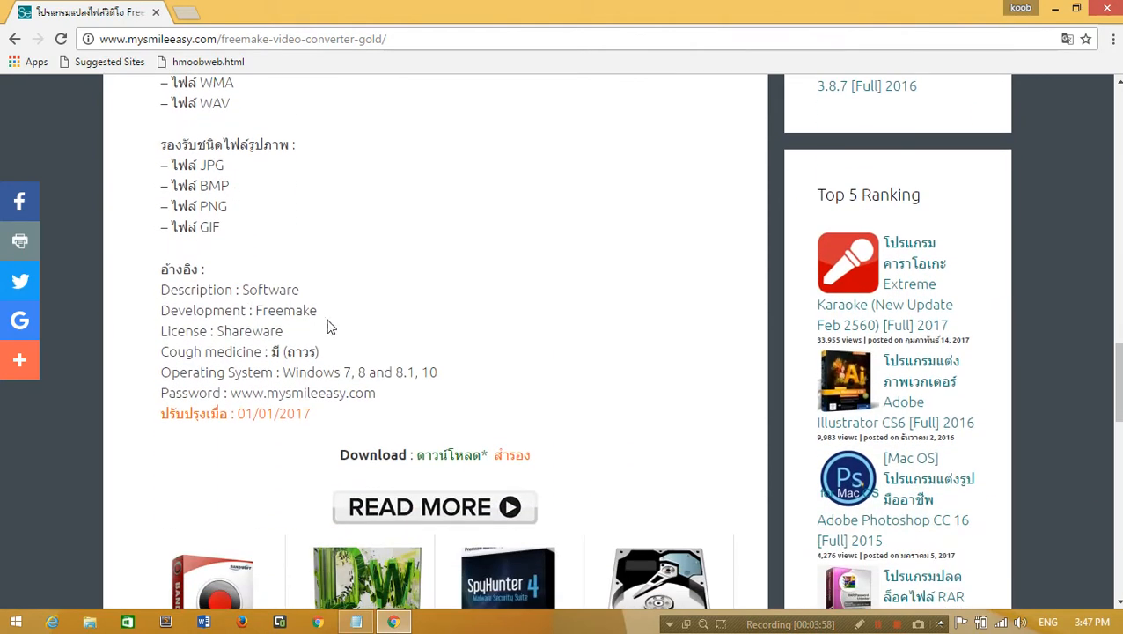
scroll(521, 200, down, 1)
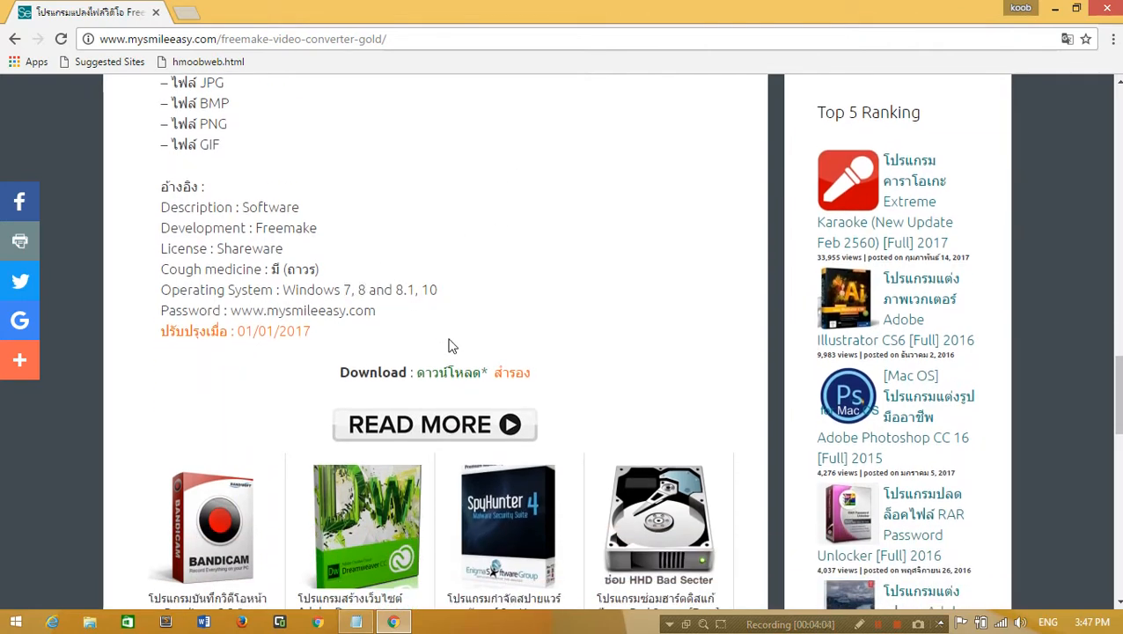
Follow the main download link through the AdF.ly ad and the shink.in captcha check to the file's hosting page
click(451, 376)
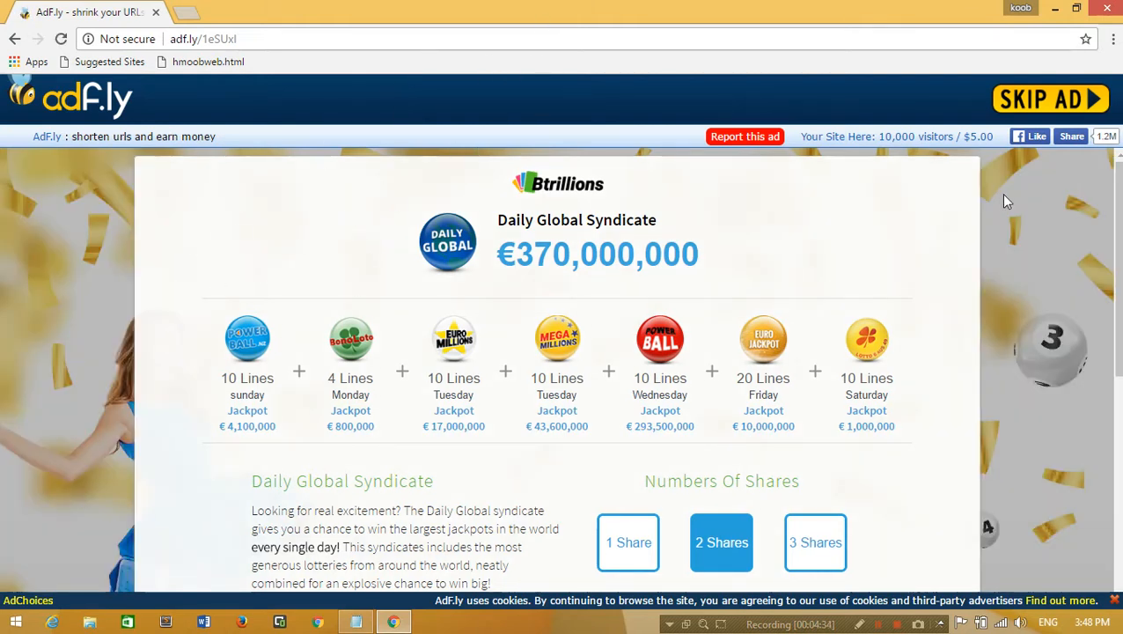
click(1040, 102)
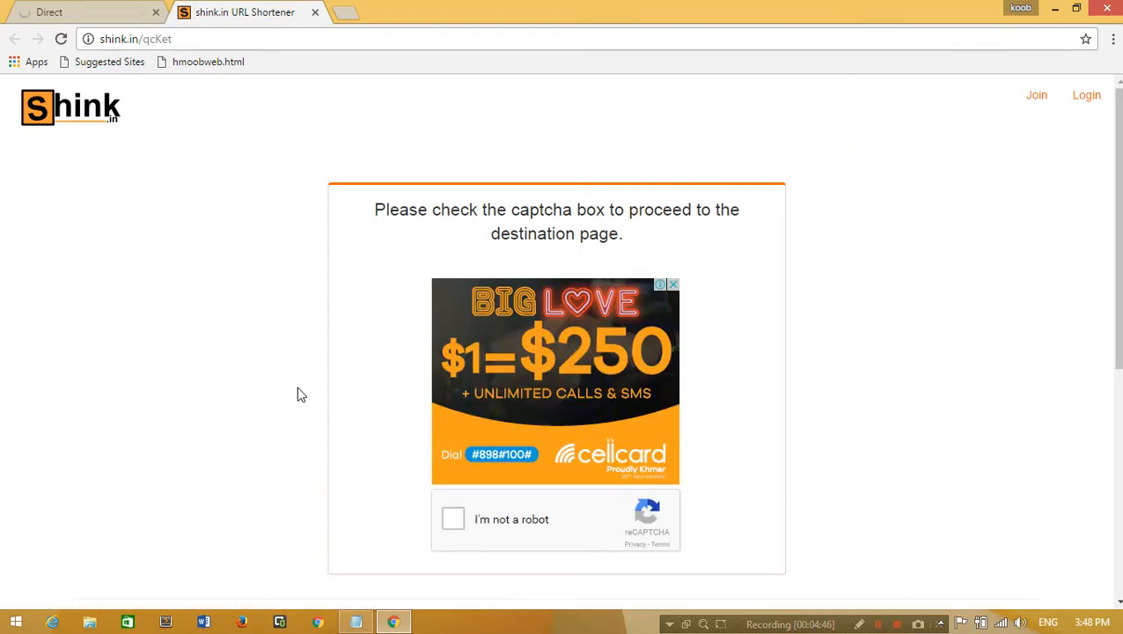
scroll(875, 379, down, 2)
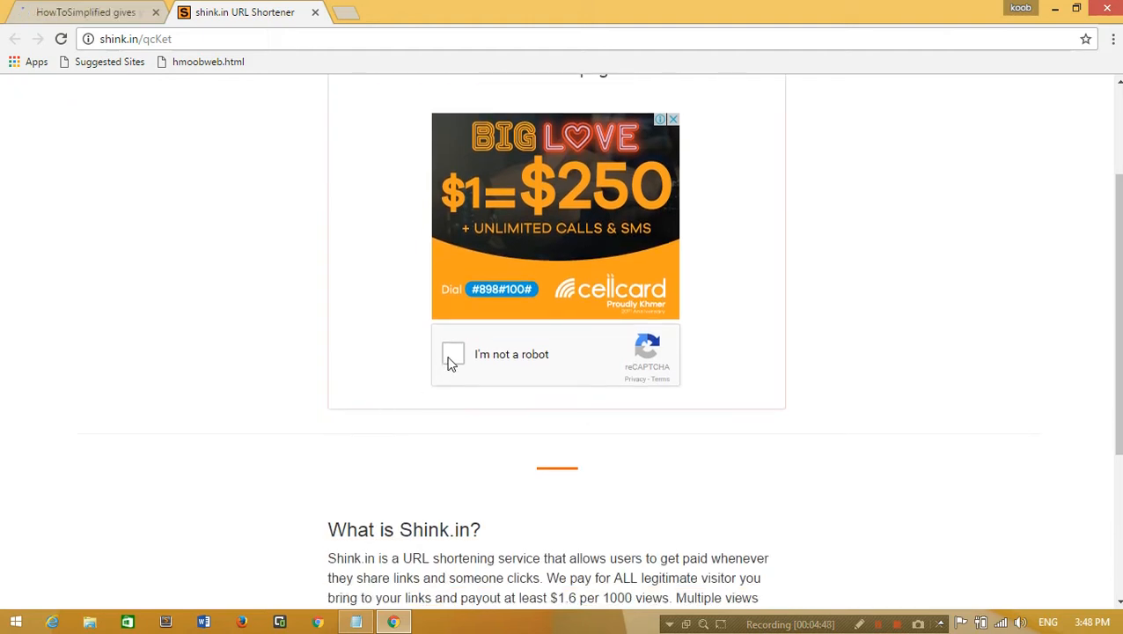
click(451, 357)
click(452, 357)
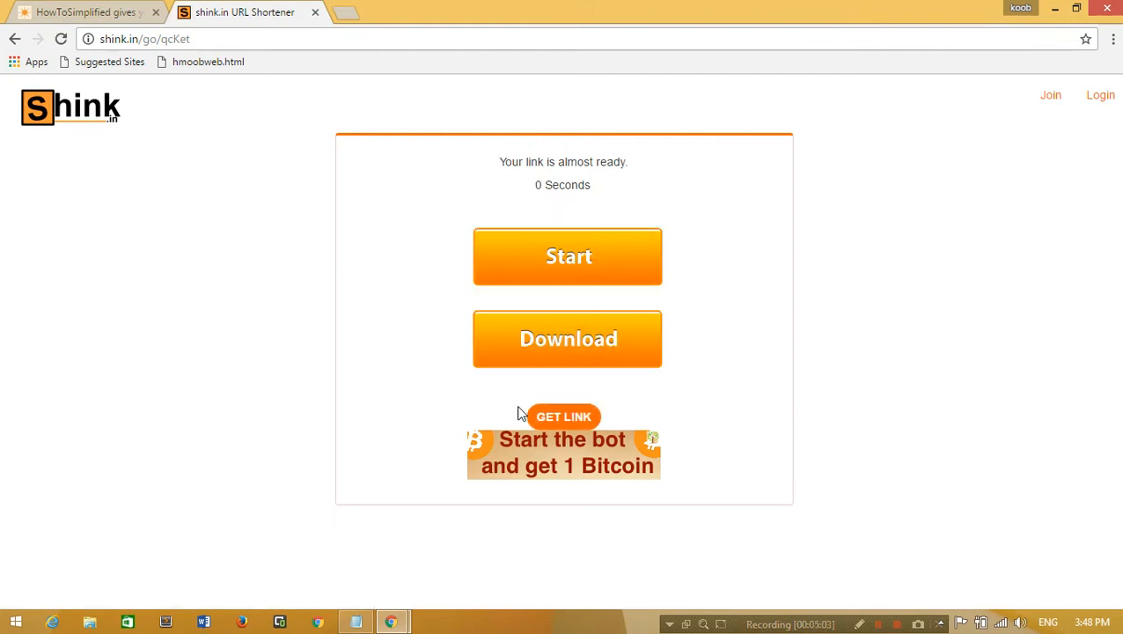
click(565, 419)
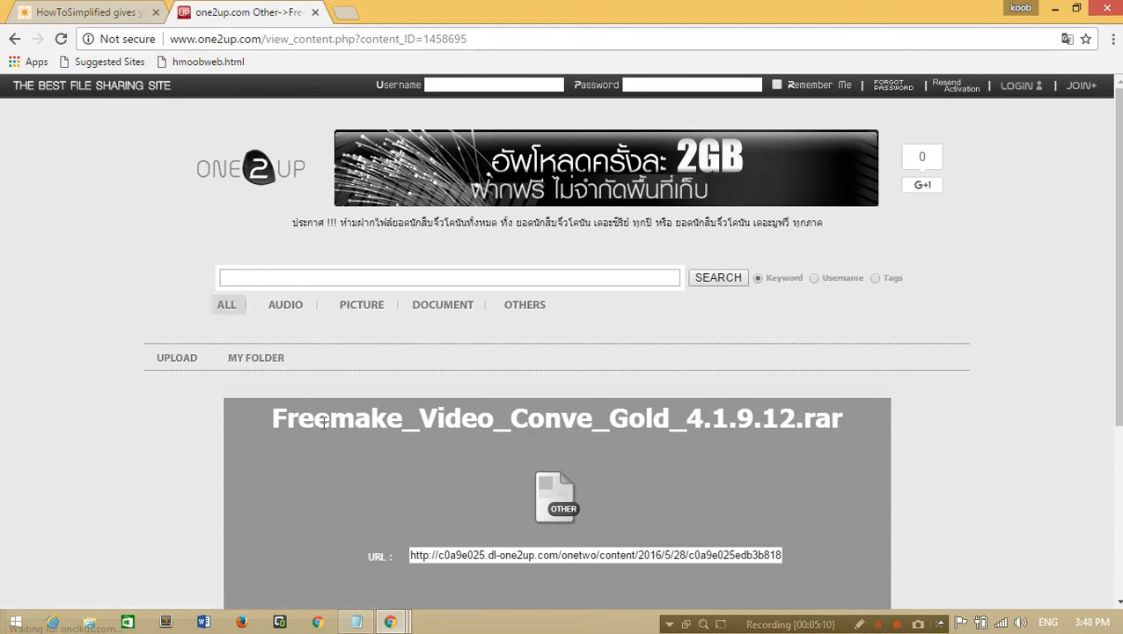
Download Freemake_Video_Conve_Gold_4.1.9.12.rar from the one2up.com page
scroll(324, 423, down, 3)
scroll(387, 431, up, 1)
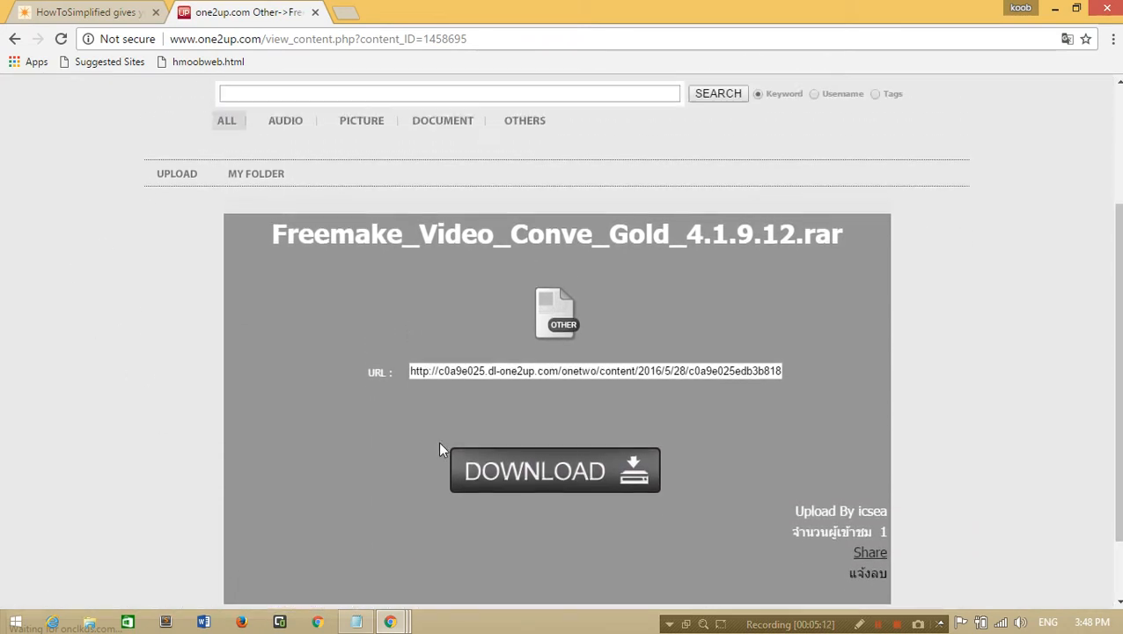
click(528, 491)
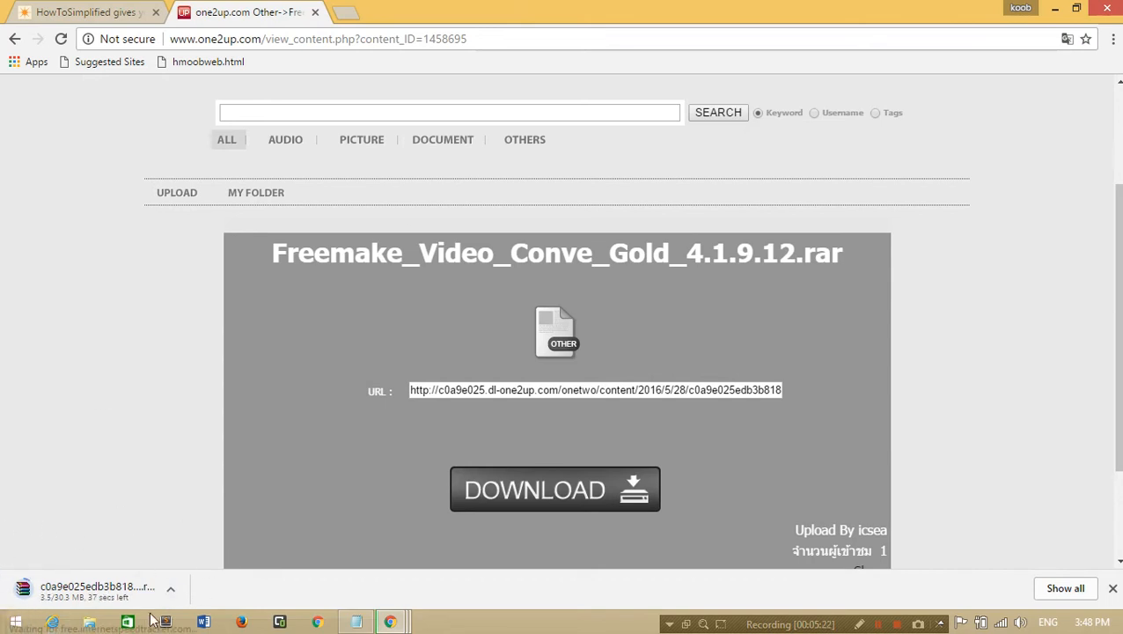
Close the InternetSpeedTracker and Seen On Screen pop-up windows and return to the one2up.com page
mouse_move(390, 621)
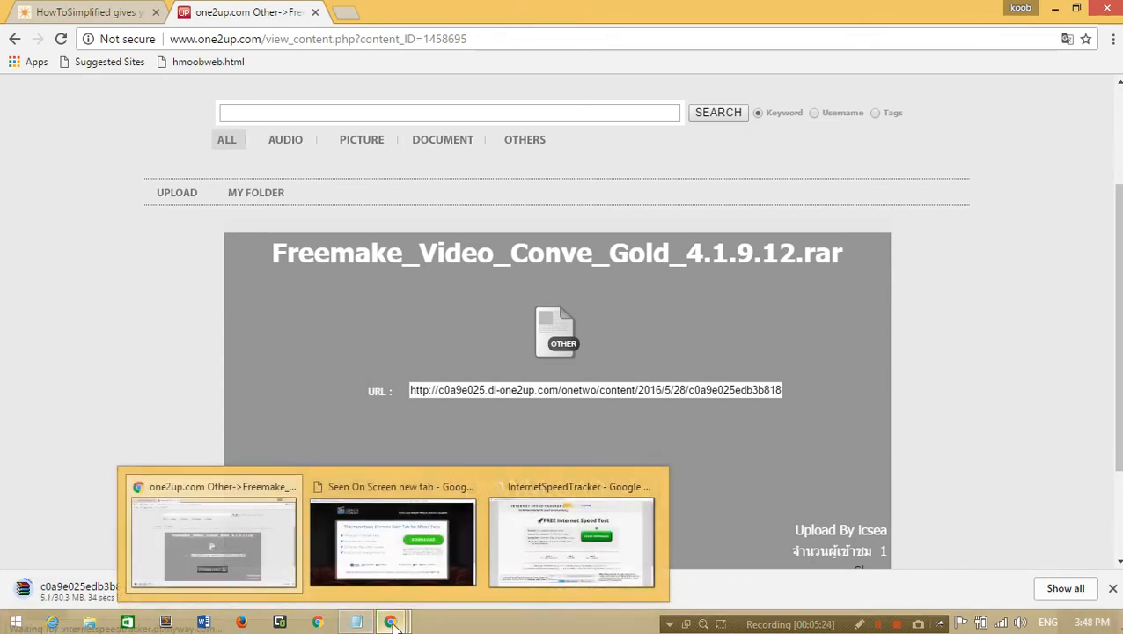
click(649, 487)
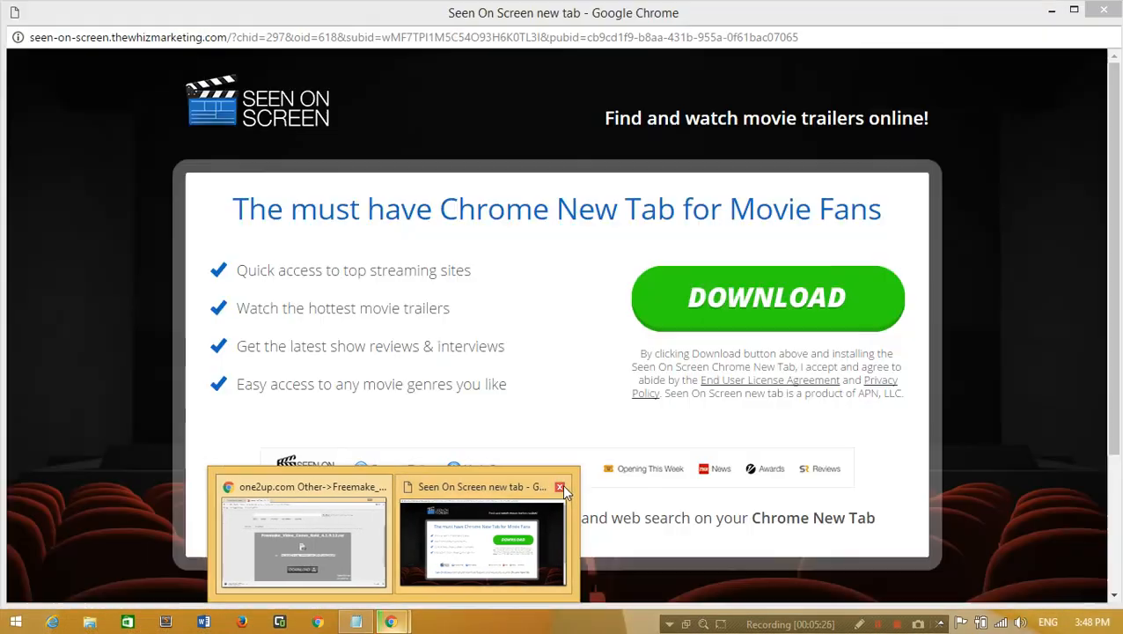
click(558, 487)
click(114, 164)
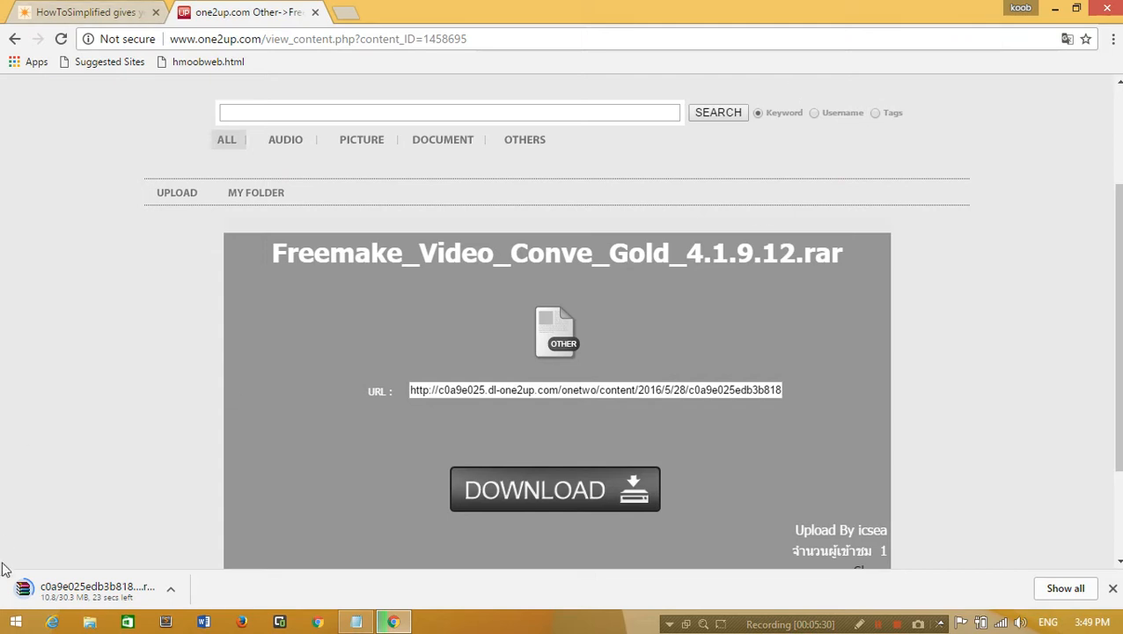
click(1057, 9)
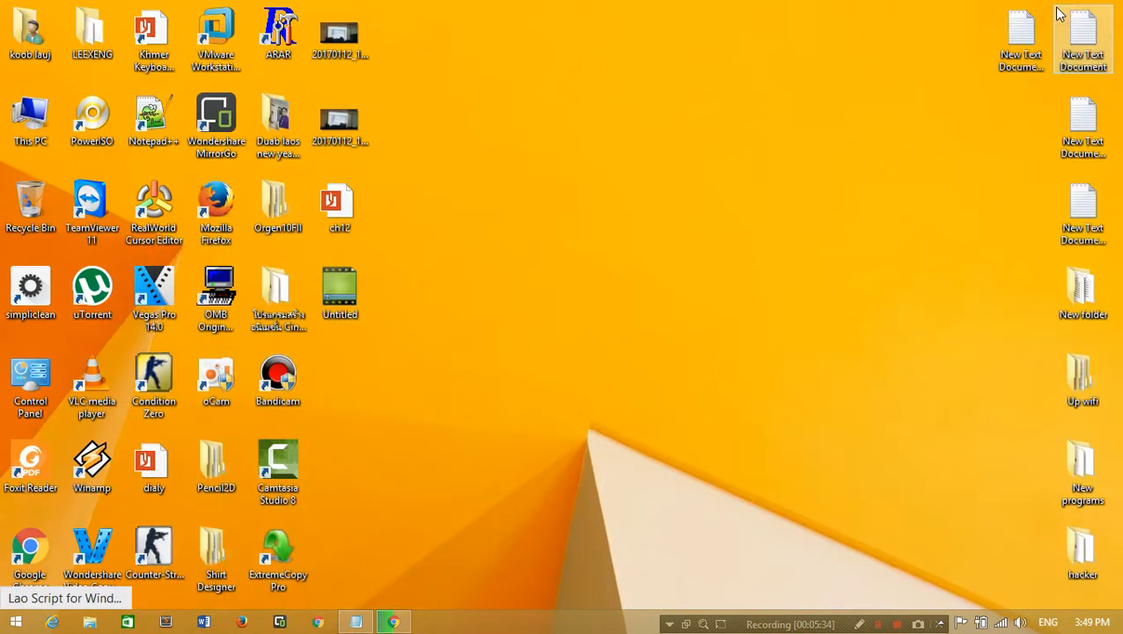
click(390, 618)
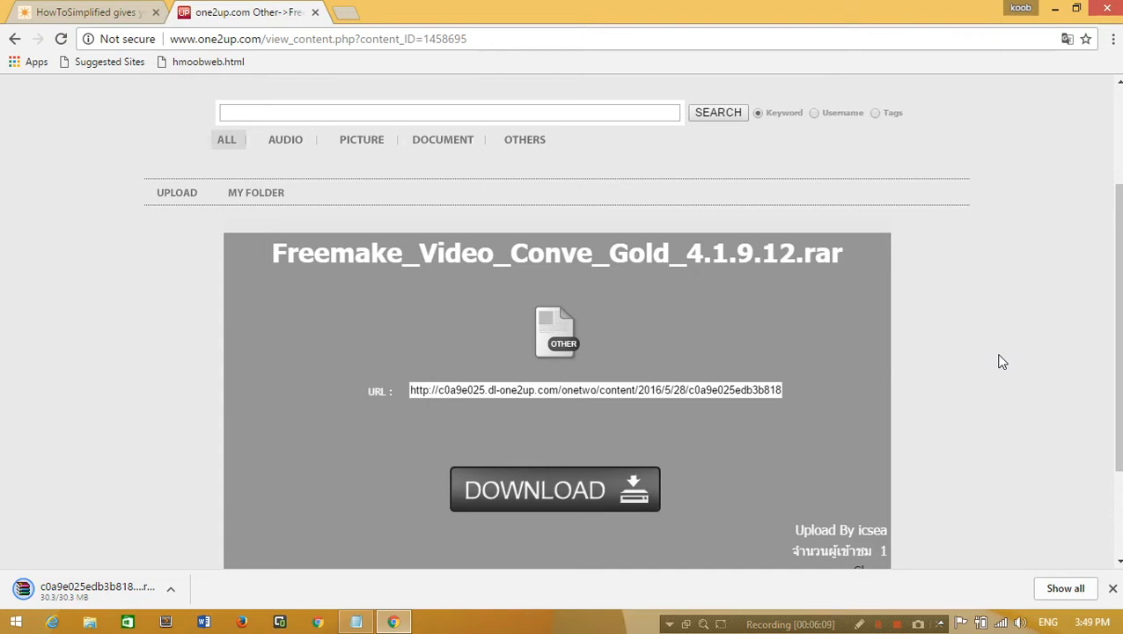
Copy the one2up.com page address into New Text Document (4) in Notepad, below the existing links, and return to the browser
click(495, 40)
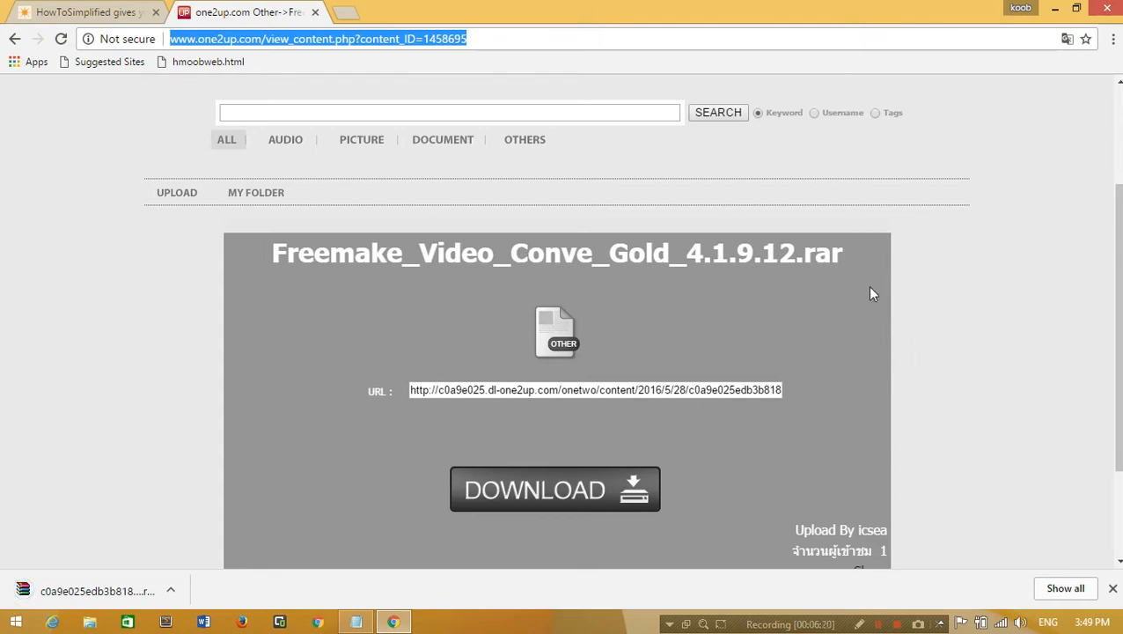
click(355, 621)
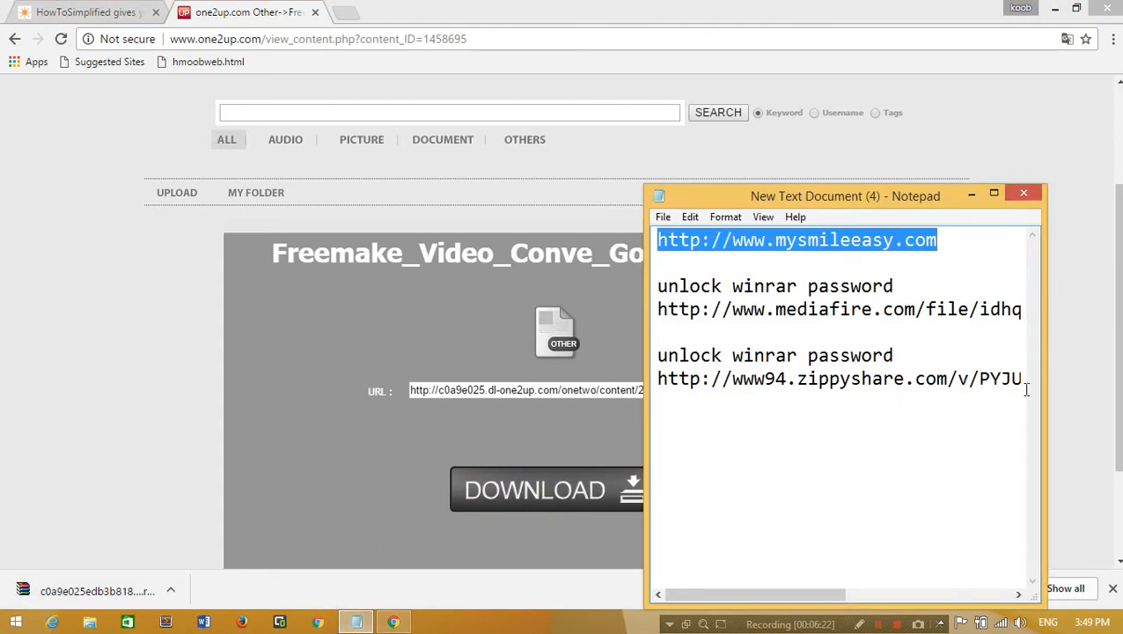
click(701, 414)
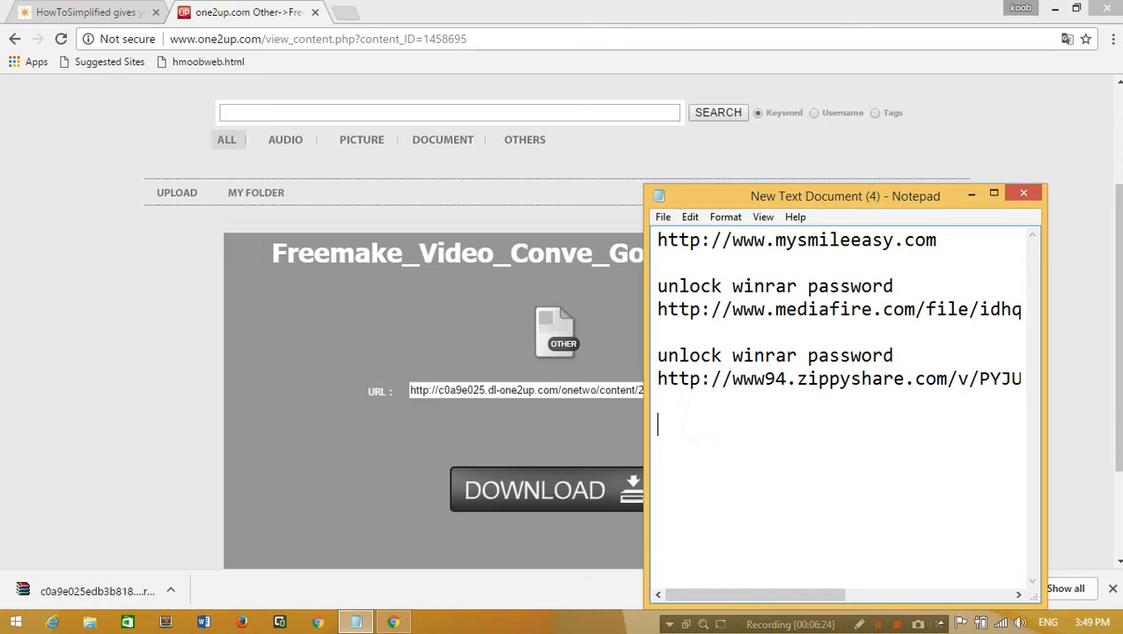
key(ctrl+v)
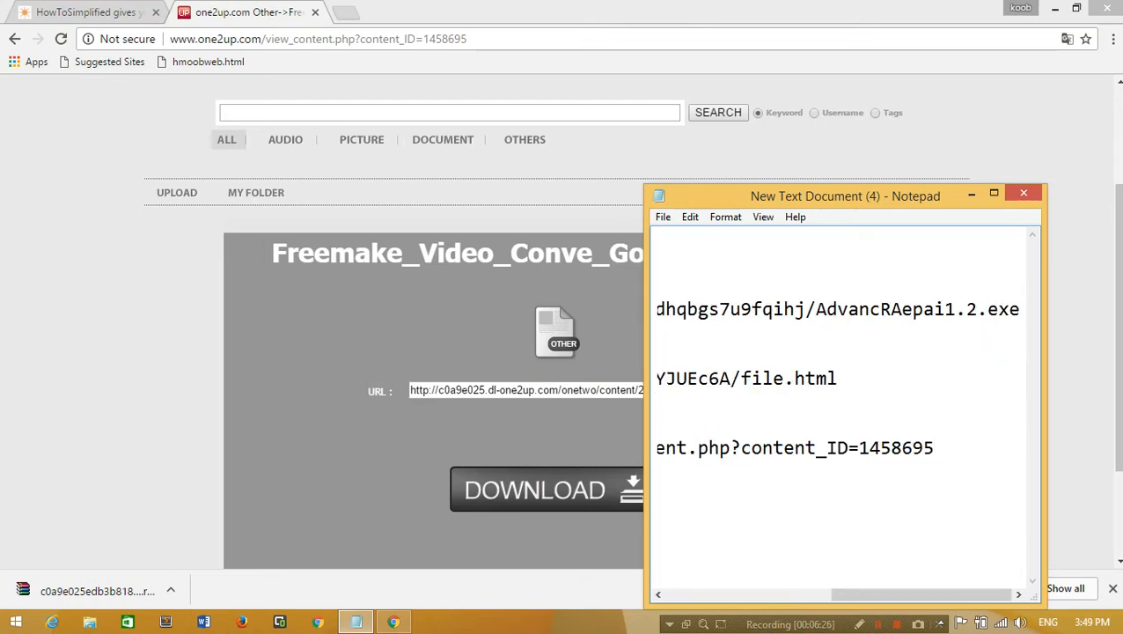
click(1021, 172)
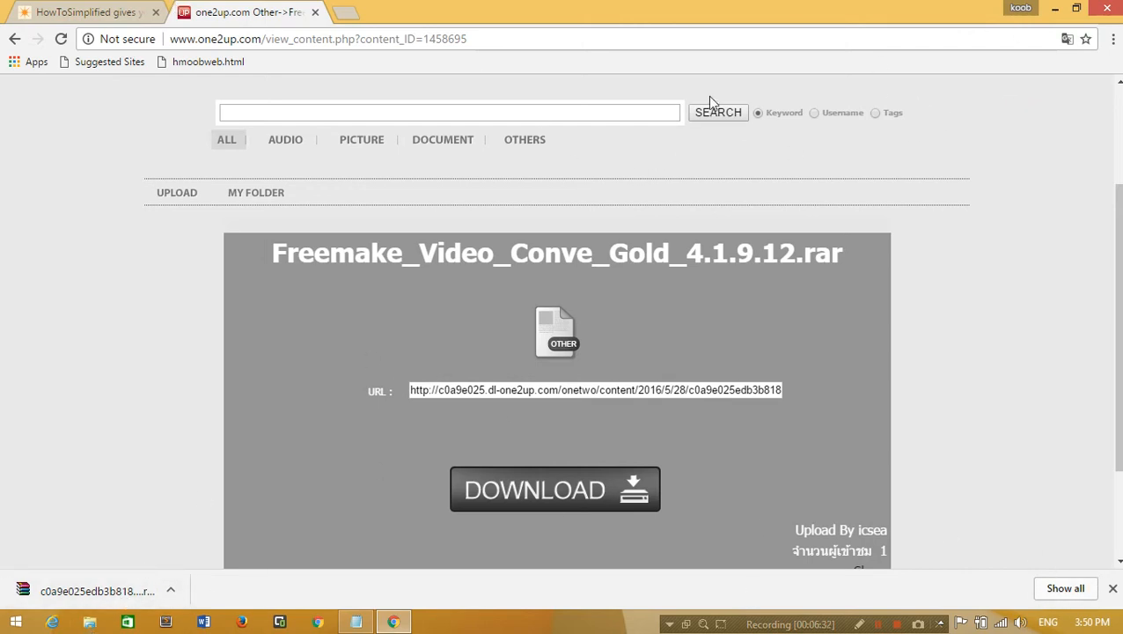
Move the downloaded archive c0a9e025edb3b818688ba1682cd9e2a6 from the Downloads folder to the desktop in File Explorer and close the folder window
click(1054, 8)
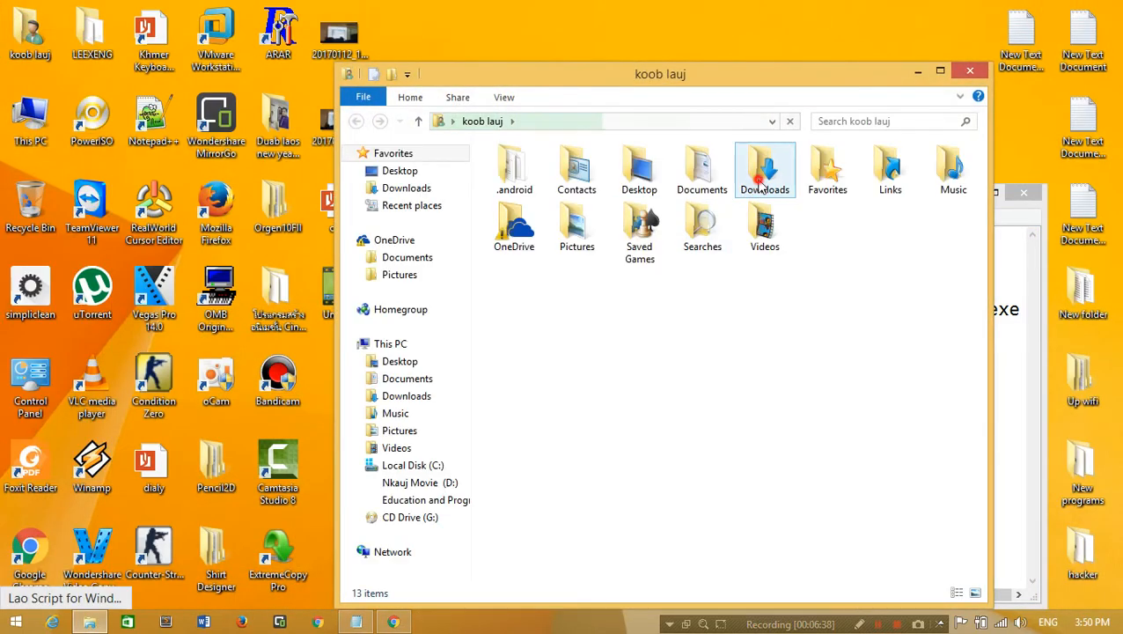
double_click(759, 187)
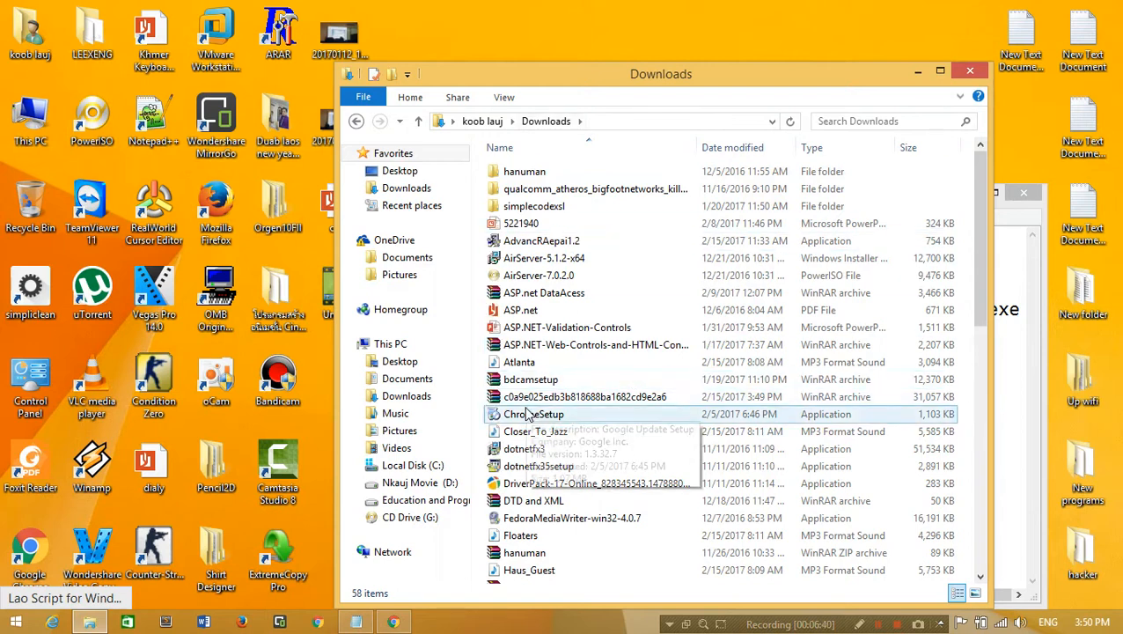
drag(525, 396, 723, 26)
click(970, 71)
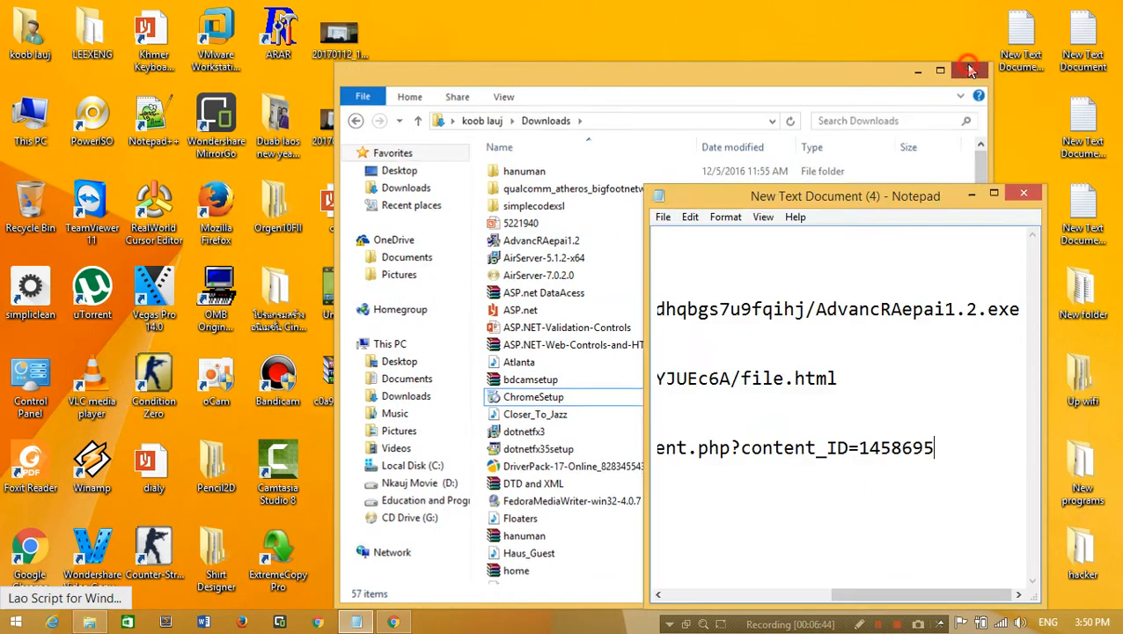
Minimize the Notepad window and move the archive c0a9e025edb3b818688ba1682cd9e2a6 to a clear area in the middle of the desktop
click(970, 193)
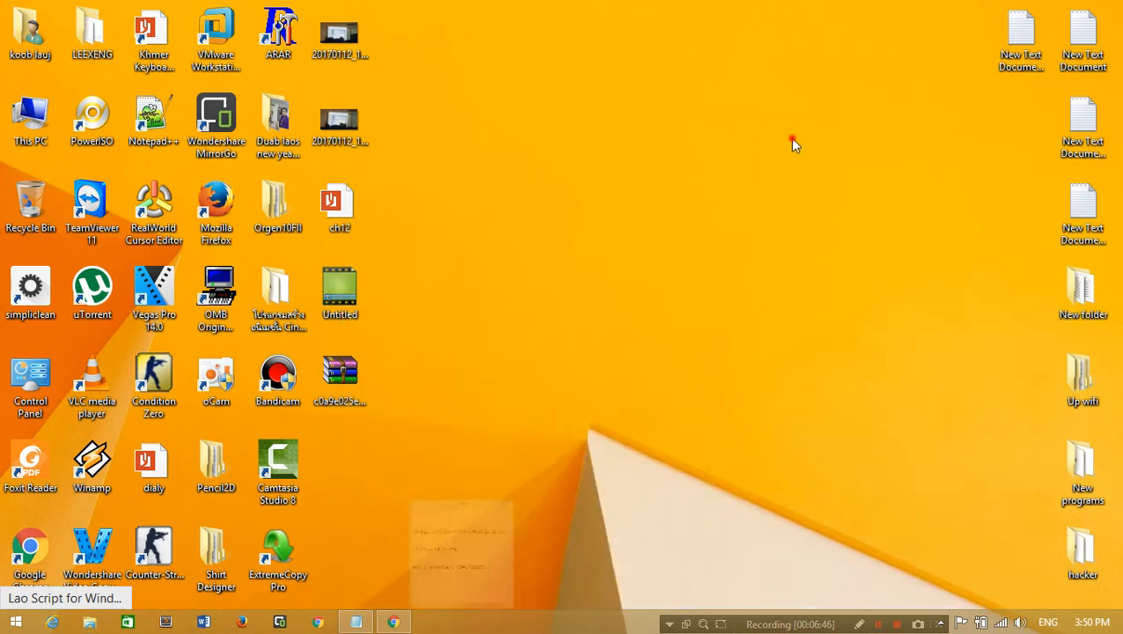
drag(339, 374, 713, 200)
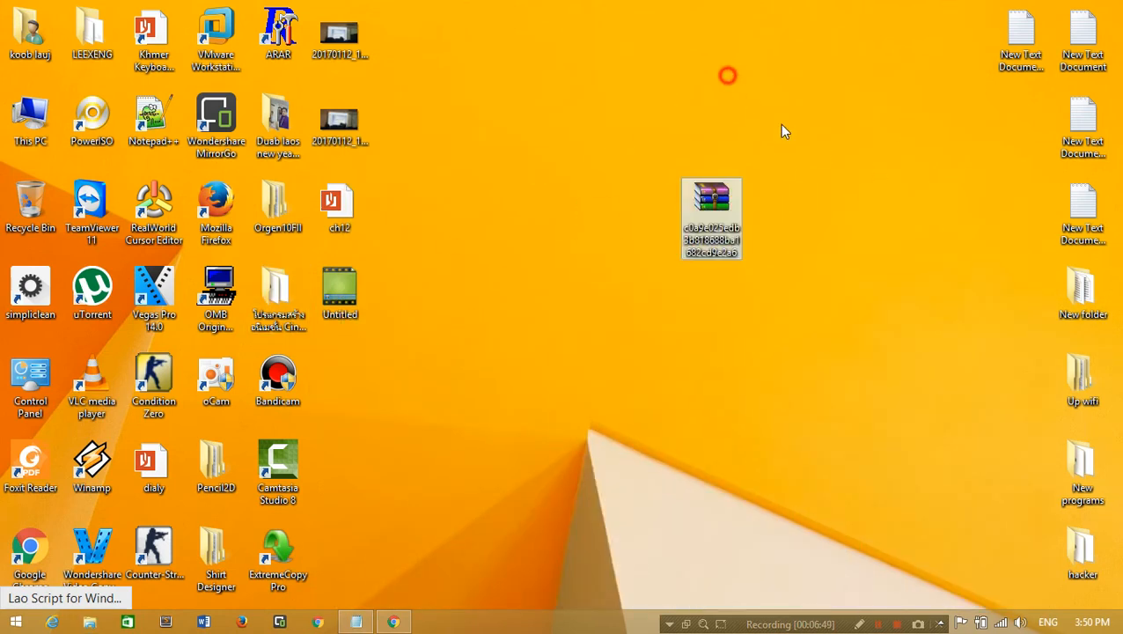
drag(564, 107, 593, 125)
click(845, 171)
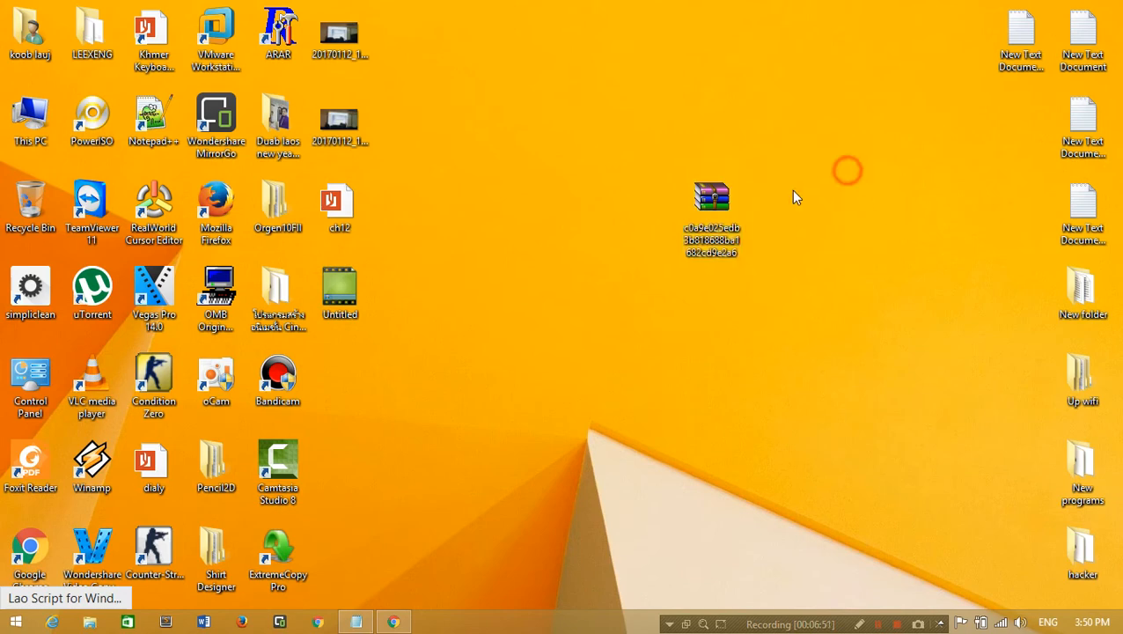
Extract the archive into the folder c0a9e025edb3b818688ba1682cd9e2a6 on the desktop
double_click(711, 198)
right_click(711, 211)
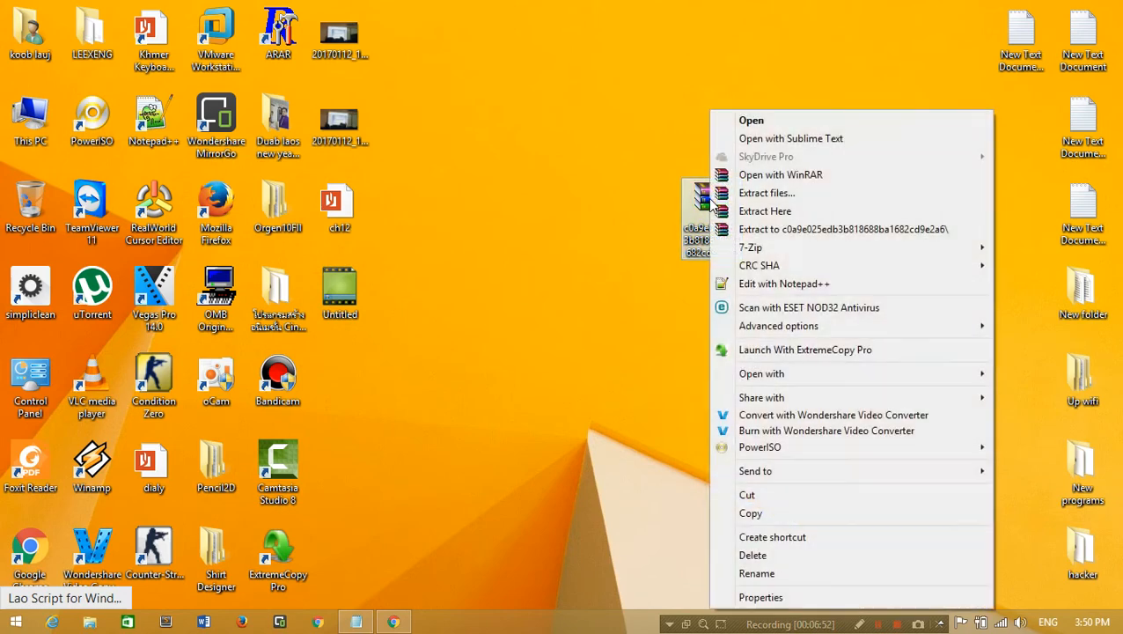
click(789, 233)
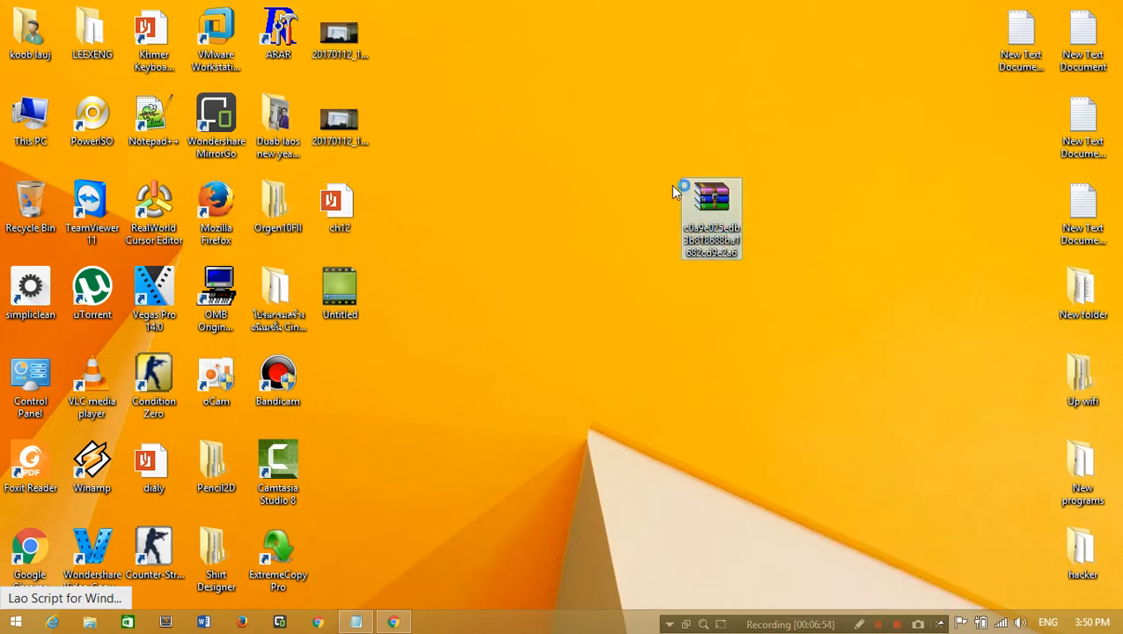
click(475, 297)
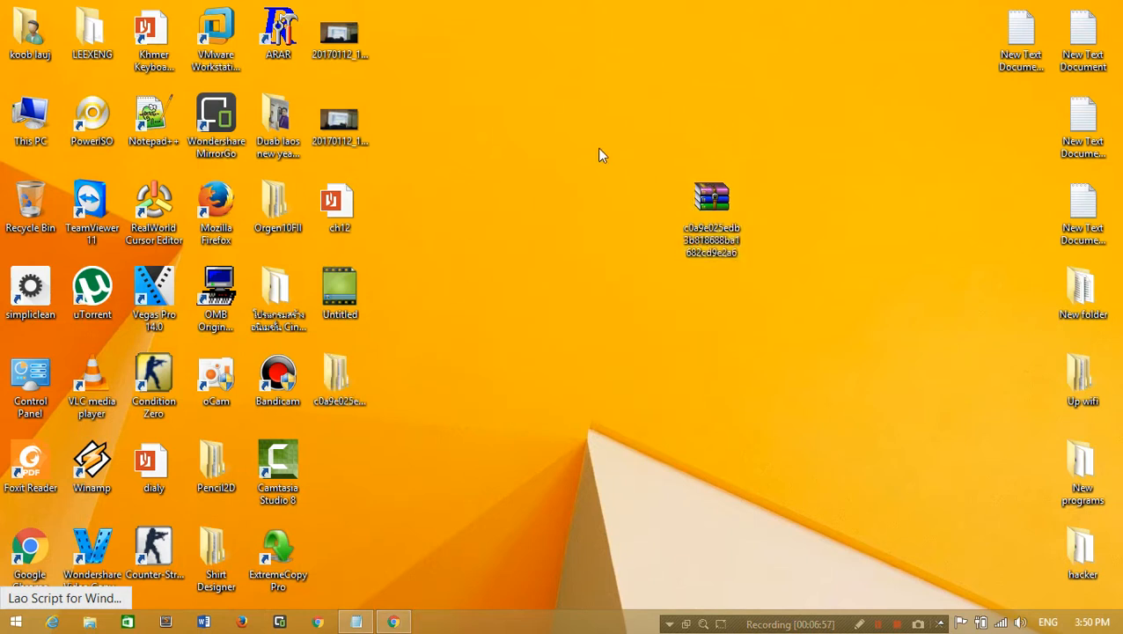
click(779, 626)
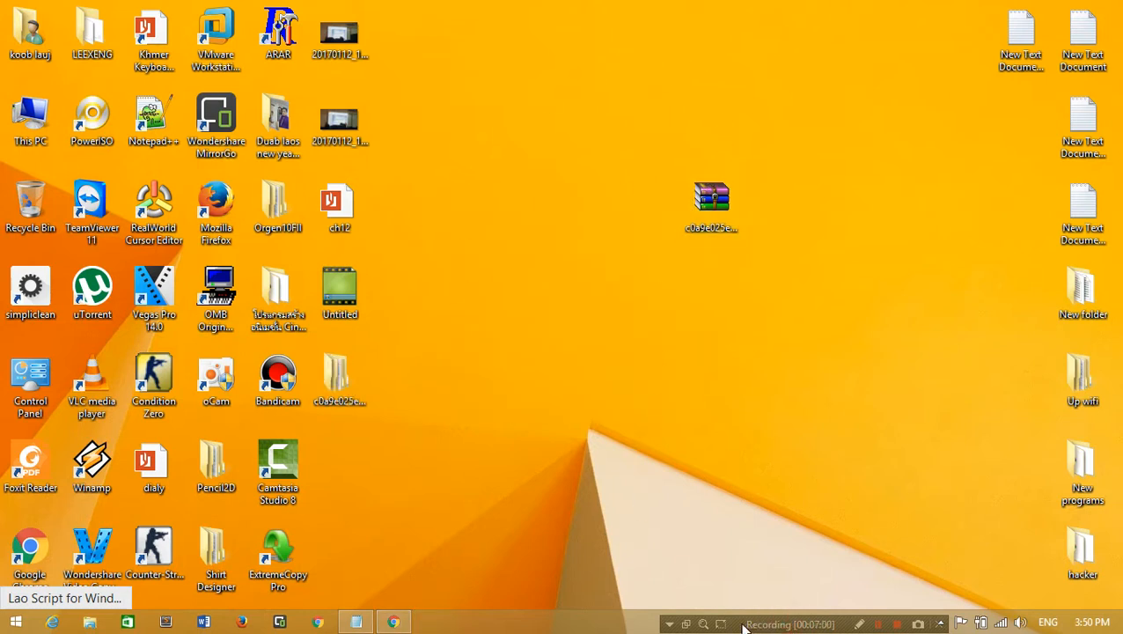
Delete the extracted c0a9e025 folder by moving it to the Recycle Bin and refresh the desktop
drag(339, 378, 30, 203)
right_click(478, 65)
click(520, 112)
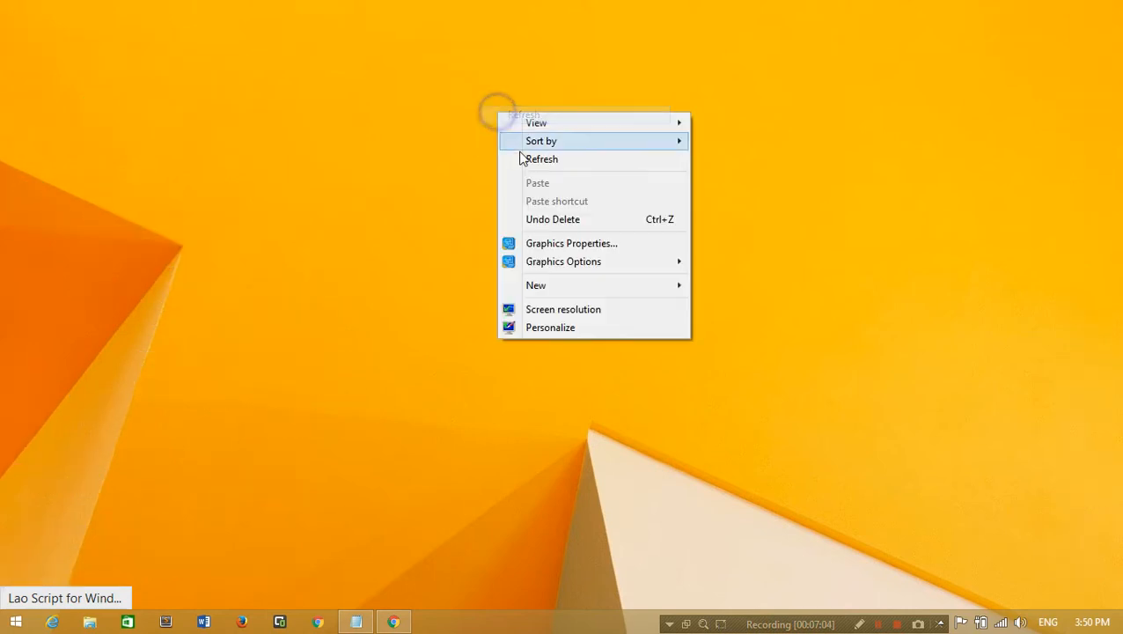
right_click(570, 104)
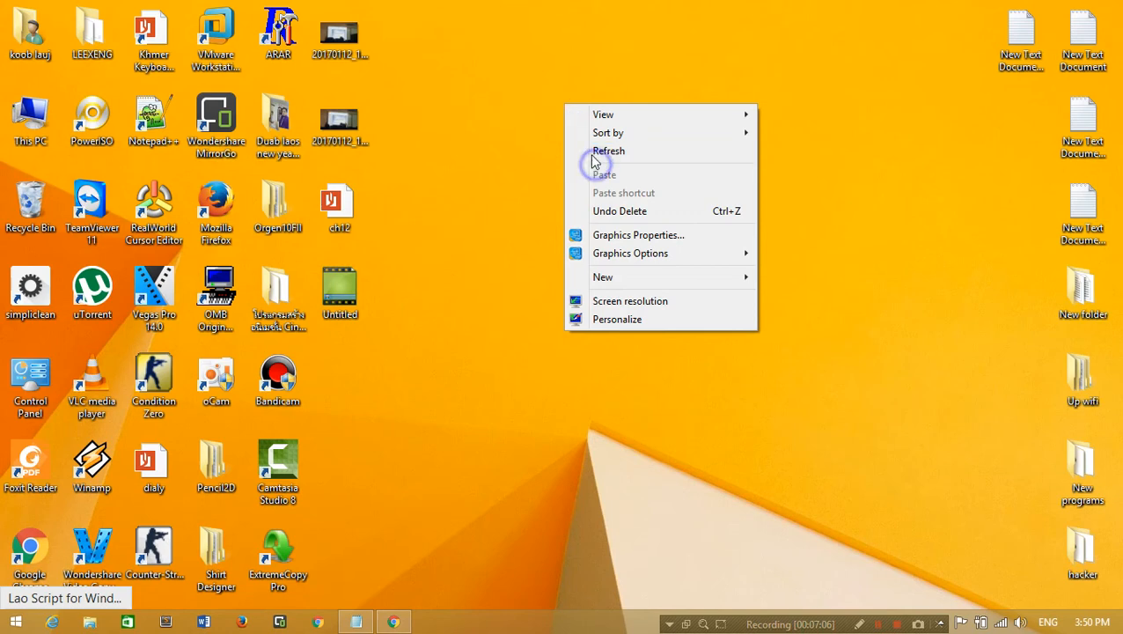
click(589, 155)
right_click(593, 155)
click(613, 202)
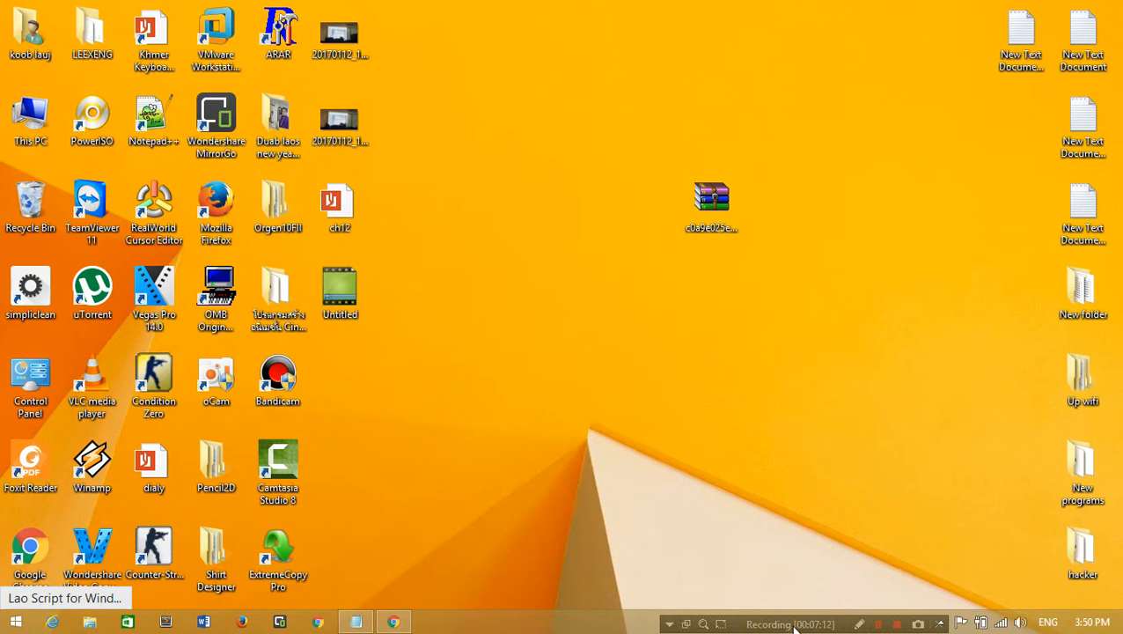
Pause the ESET NOD32 Antivirus protection with the time interval set to Until reboot
click(940, 623)
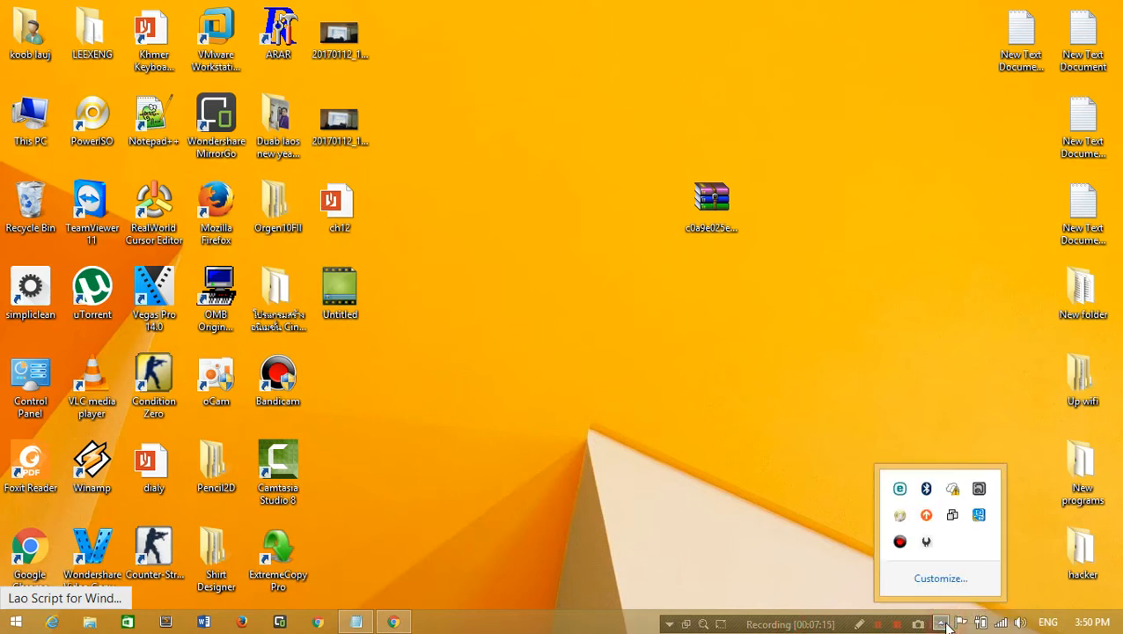
right_click(901, 490)
click(800, 299)
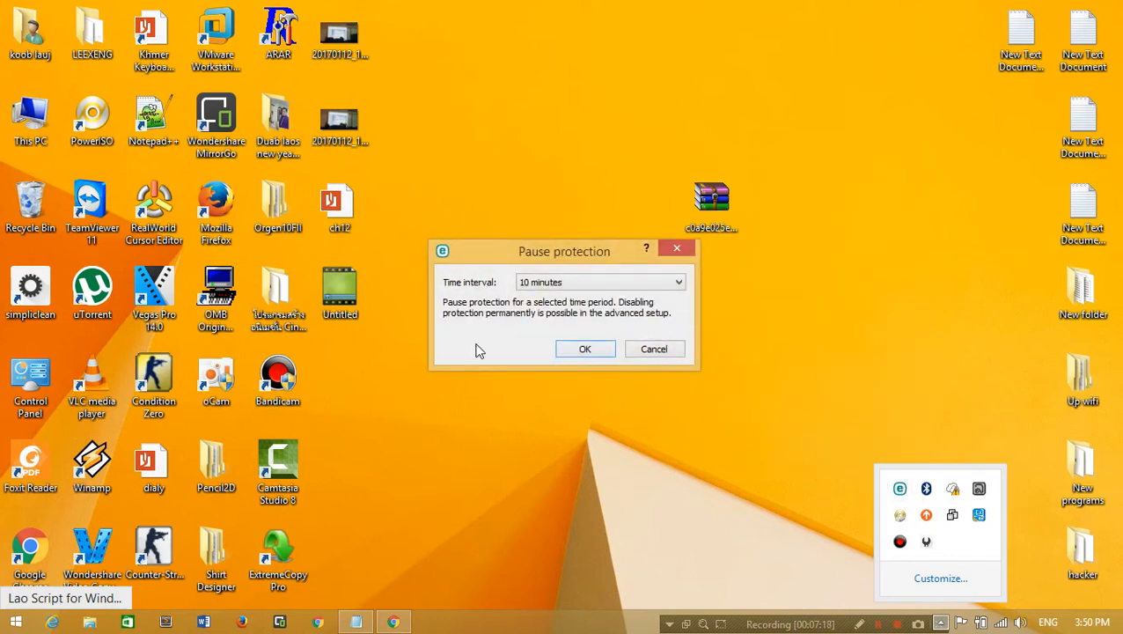
click(637, 283)
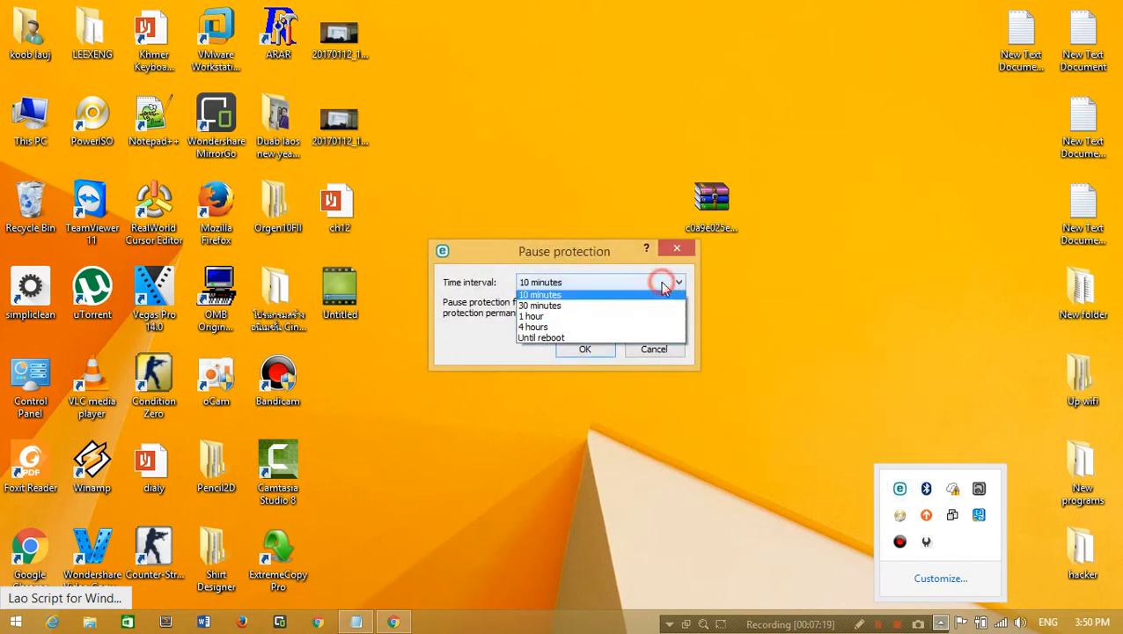
click(578, 343)
click(581, 350)
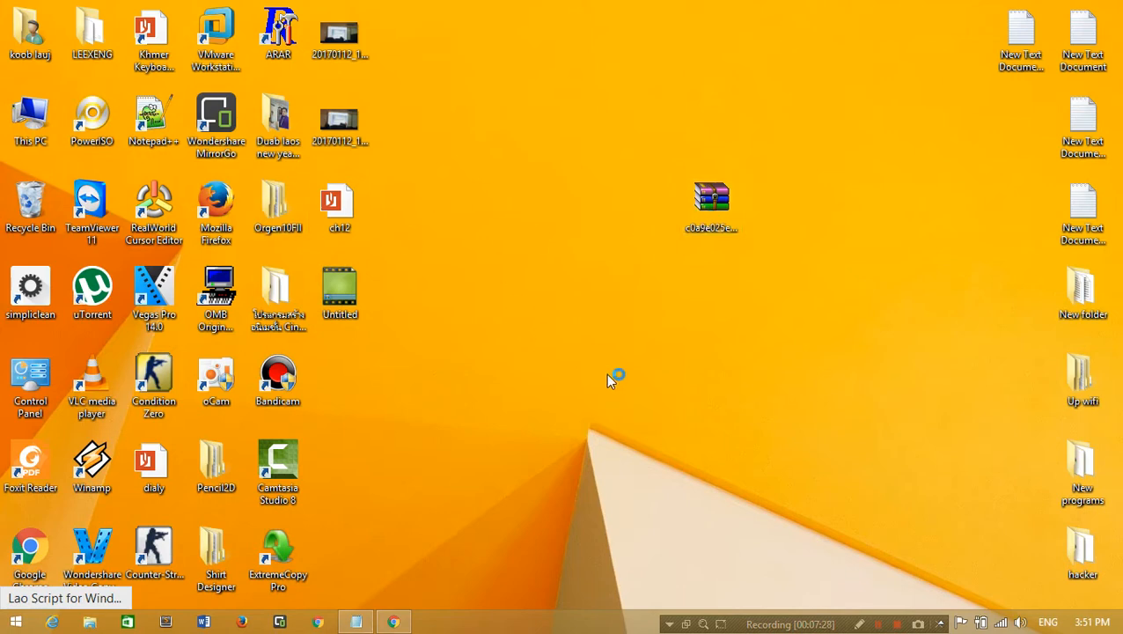
Extract the archive again into the folder c0a9e025edb3b818688ba1682cd9e2a6 and move that folder to a clear area of the desktop
right_click(720, 204)
click(748, 232)
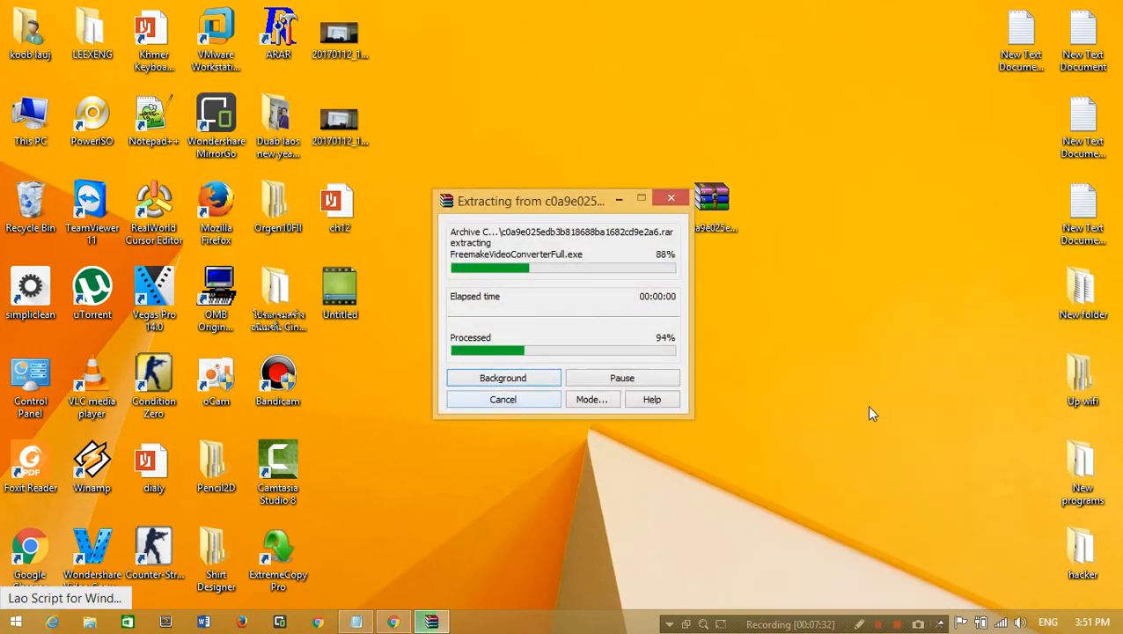
drag(339, 379, 618, 132)
Place the archive beside the text documents on the desktop and open the Freemake_Video_Conve_Gold_4.1.9.12 folder inside the extracted folder
drag(711, 211, 1043, 124)
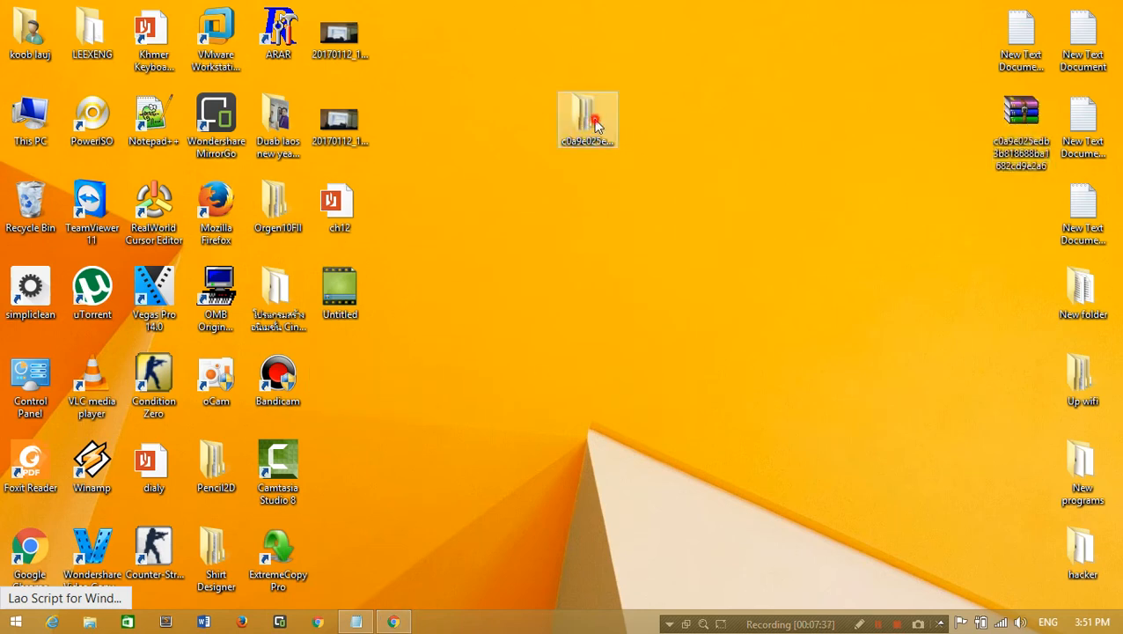
double_click(584, 116)
double_click(585, 172)
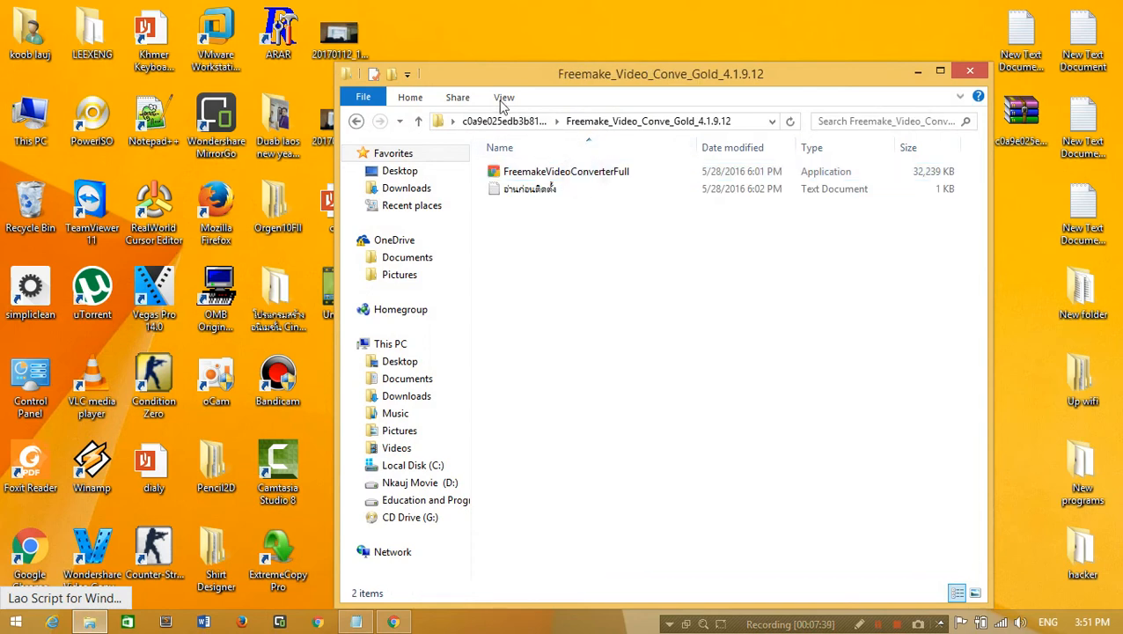
drag(762, 354, 577, 155)
click(716, 333)
drag(623, 286, 461, 17)
click(672, 266)
drag(676, 308, 474, 157)
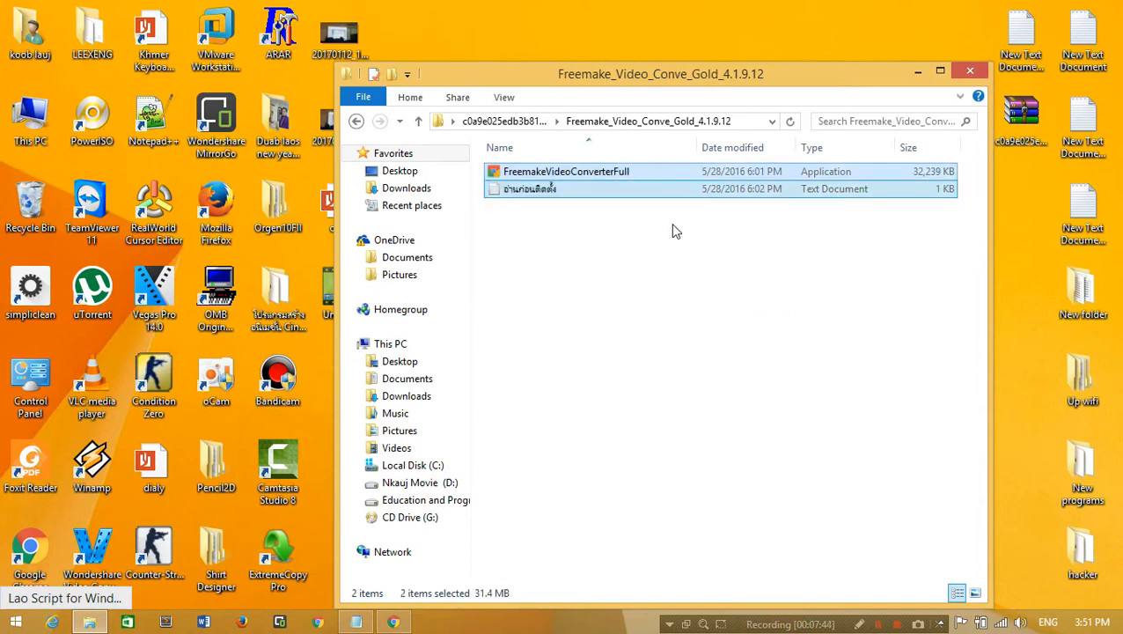
drag(766, 305, 464, 79)
drag(718, 342, 455, 88)
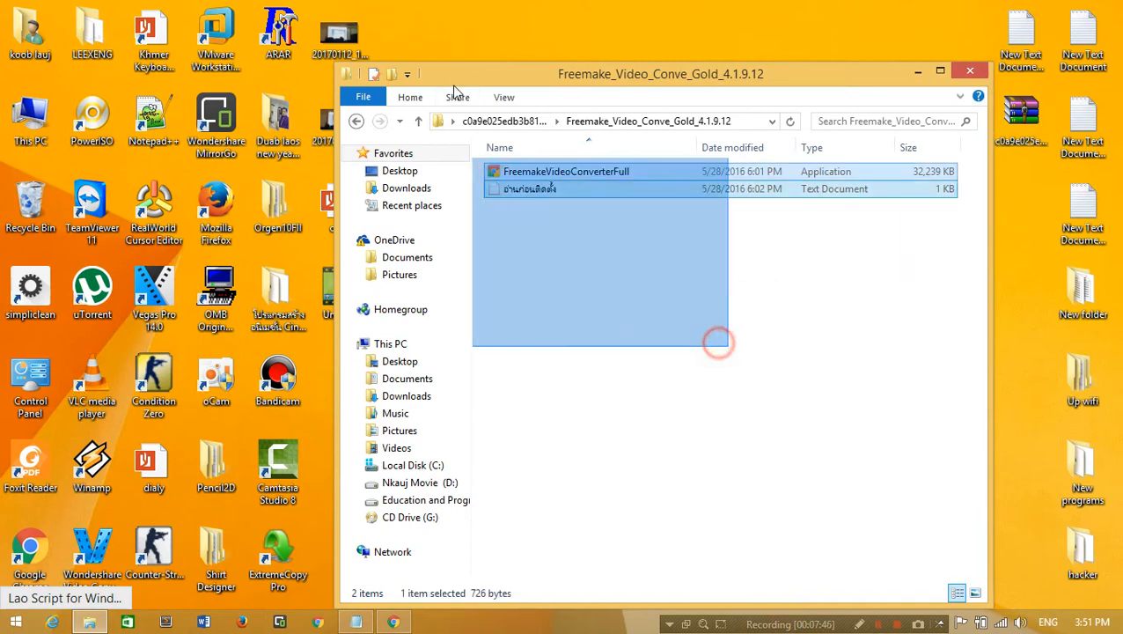
drag(697, 326, 571, 201)
click(662, 268)
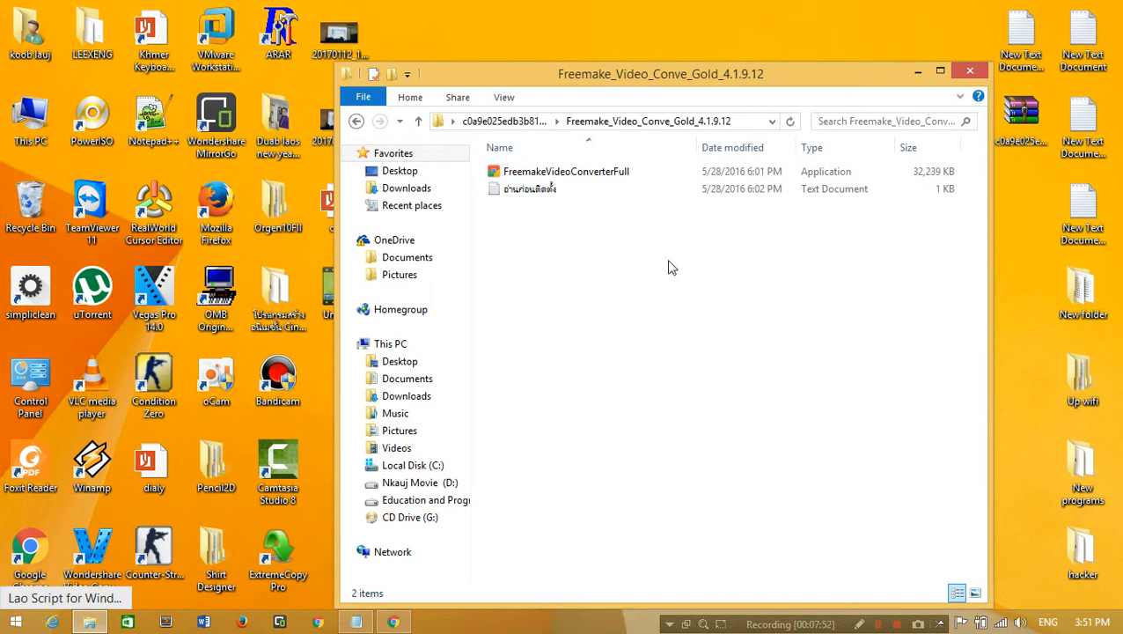
drag(666, 258, 511, 148)
click(665, 276)
click(614, 226)
click(604, 272)
Open the Network and Sharing Center after dismissing the list of available networks
click(1001, 623)
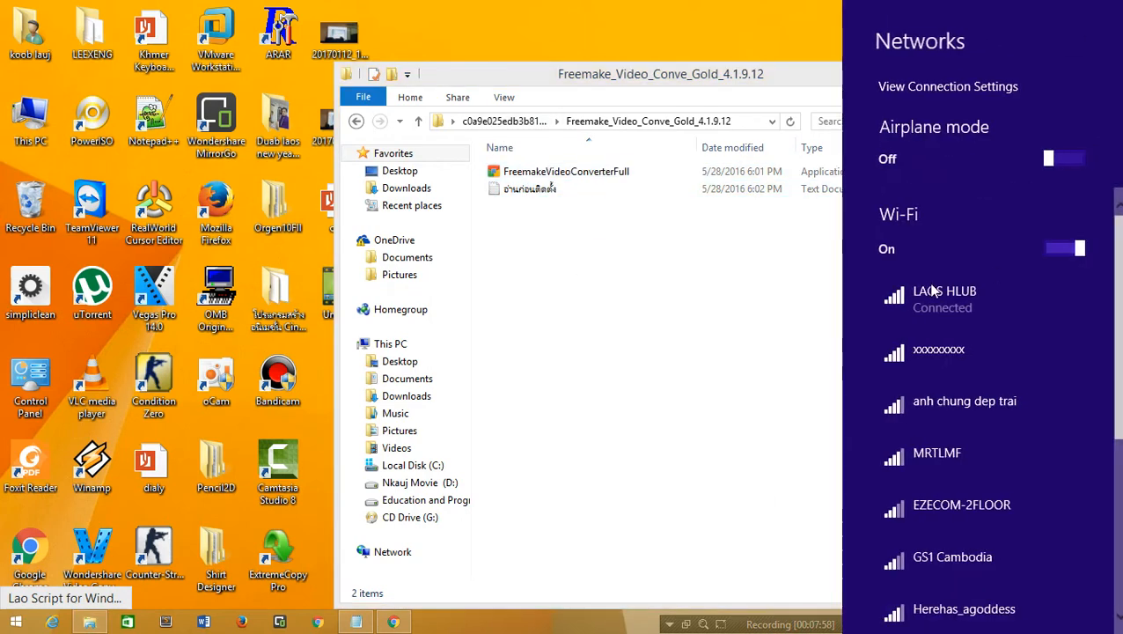
click(759, 318)
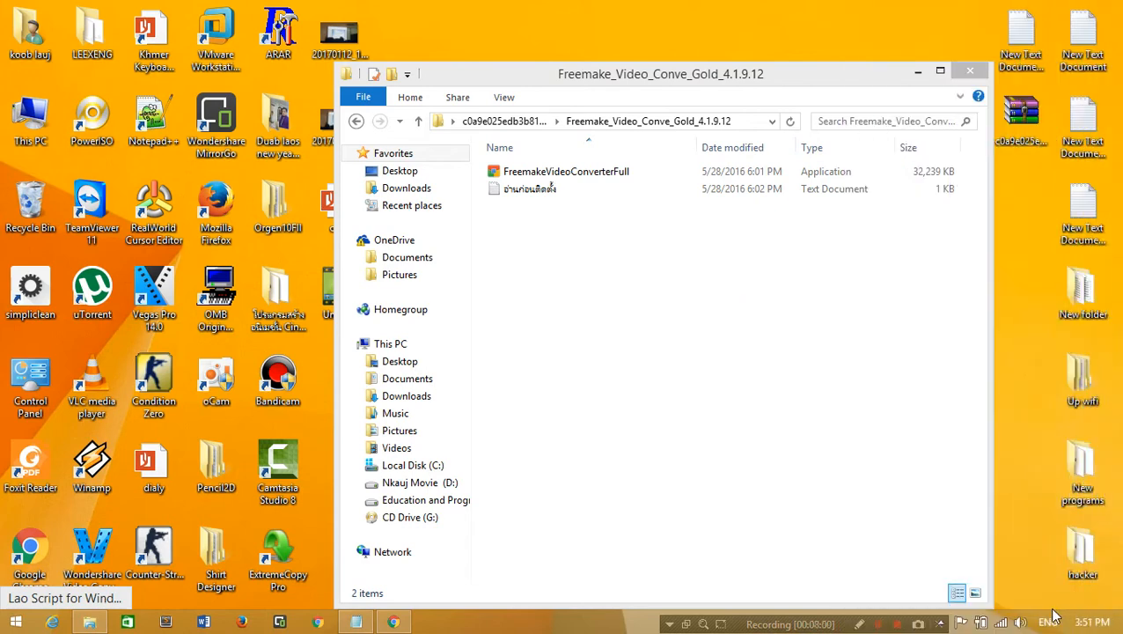
right_click(1019, 622)
right_click(981, 623)
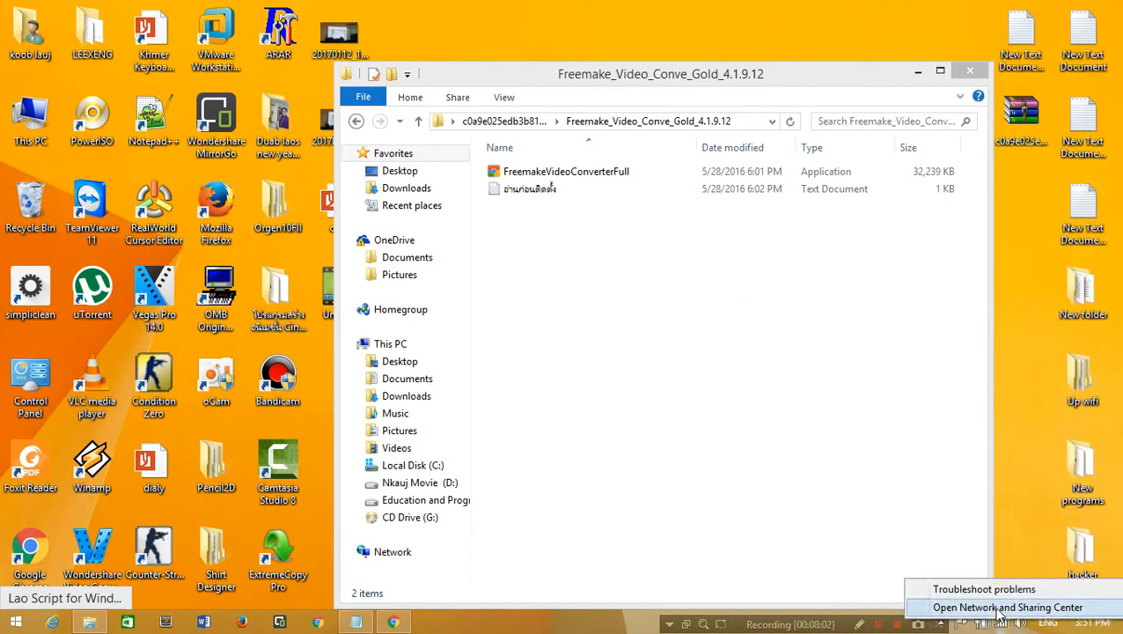
click(999, 607)
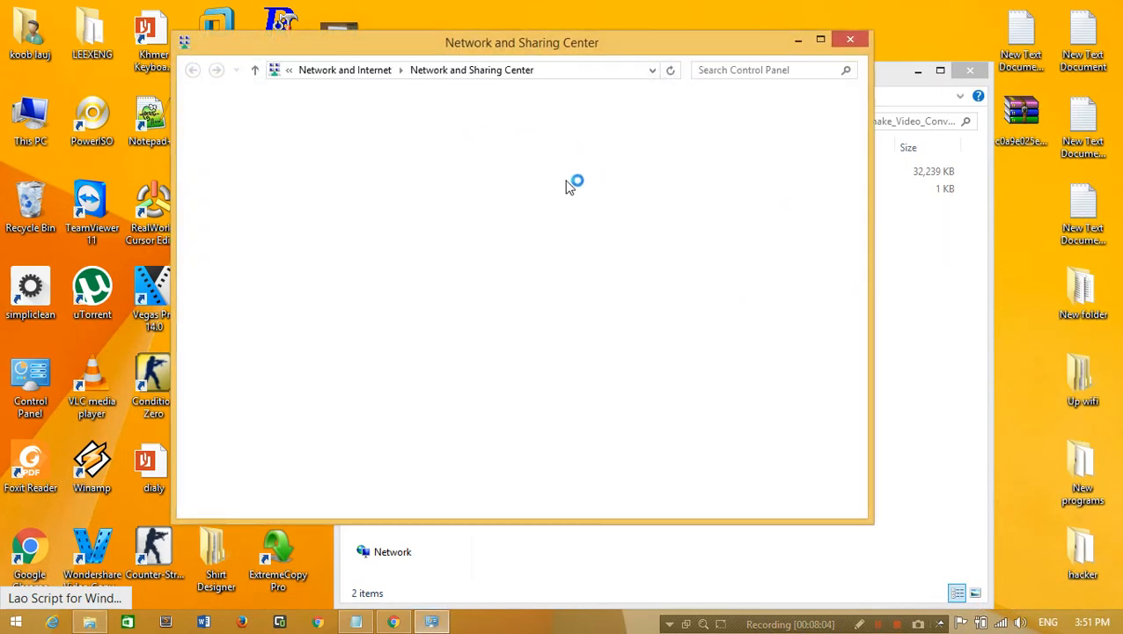
Disable the Wi-Fi adapter in Network Connections and close both network windows
click(233, 131)
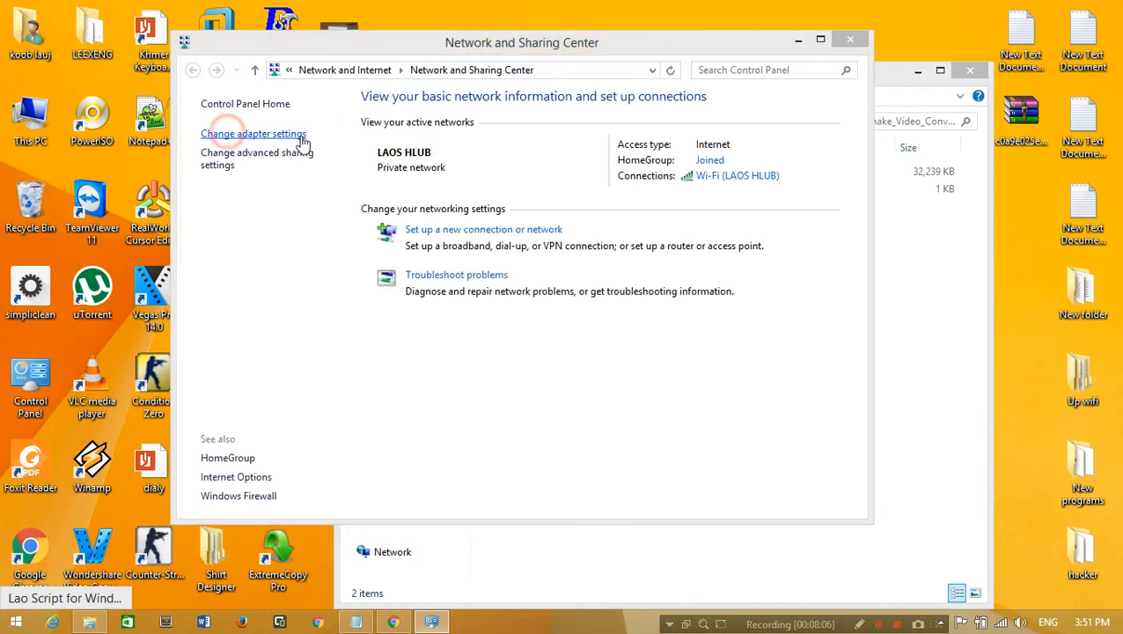
click(471, 204)
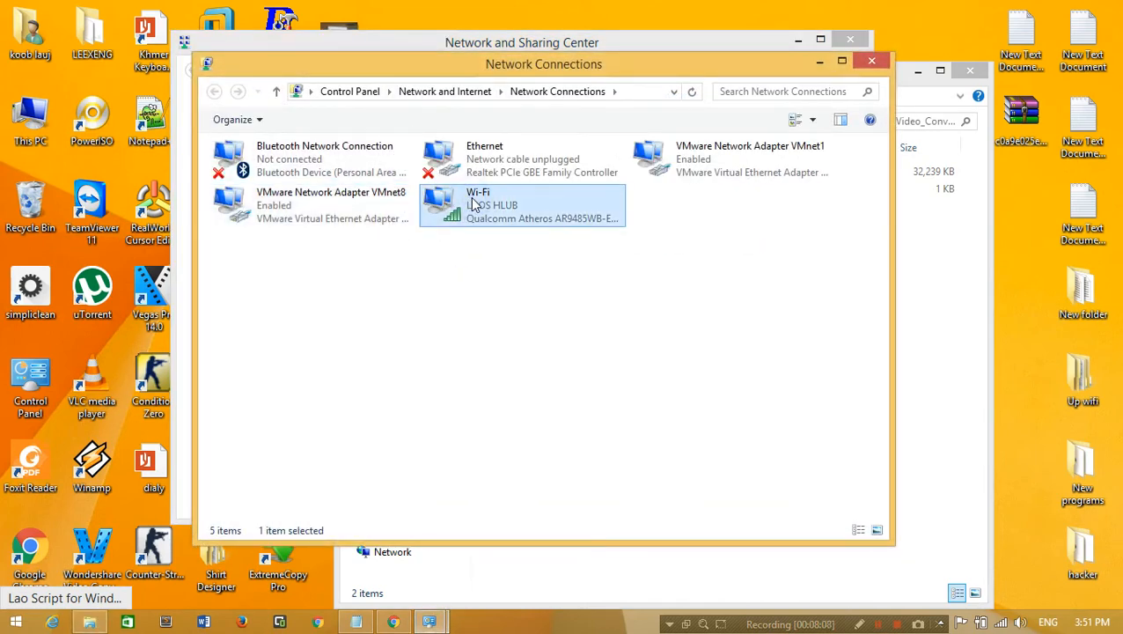
right_click(476, 203)
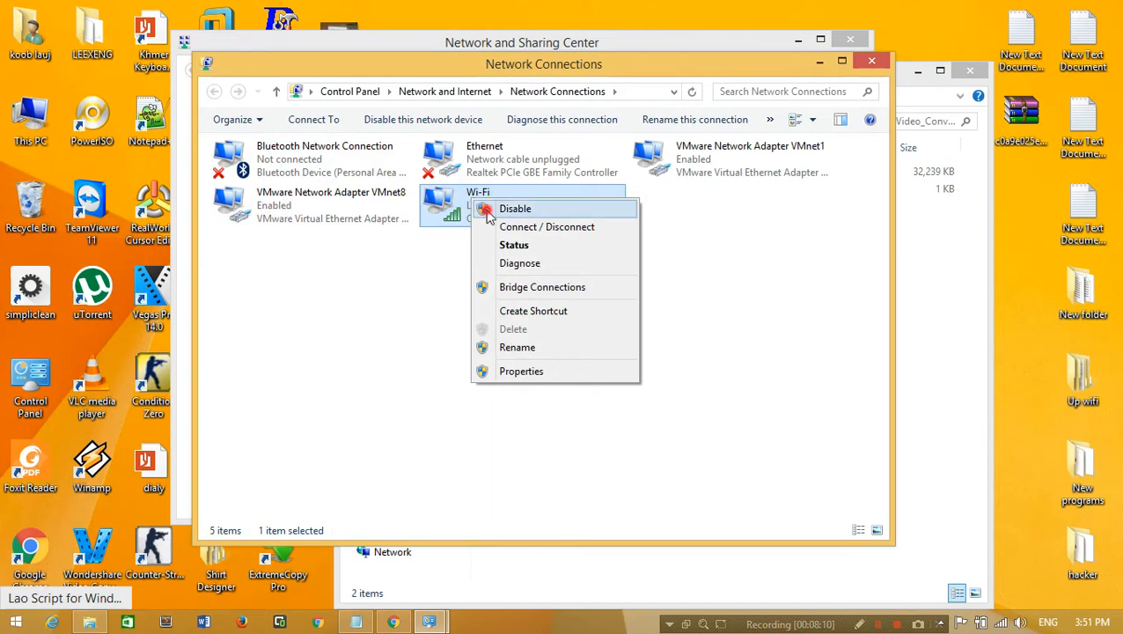
click(483, 206)
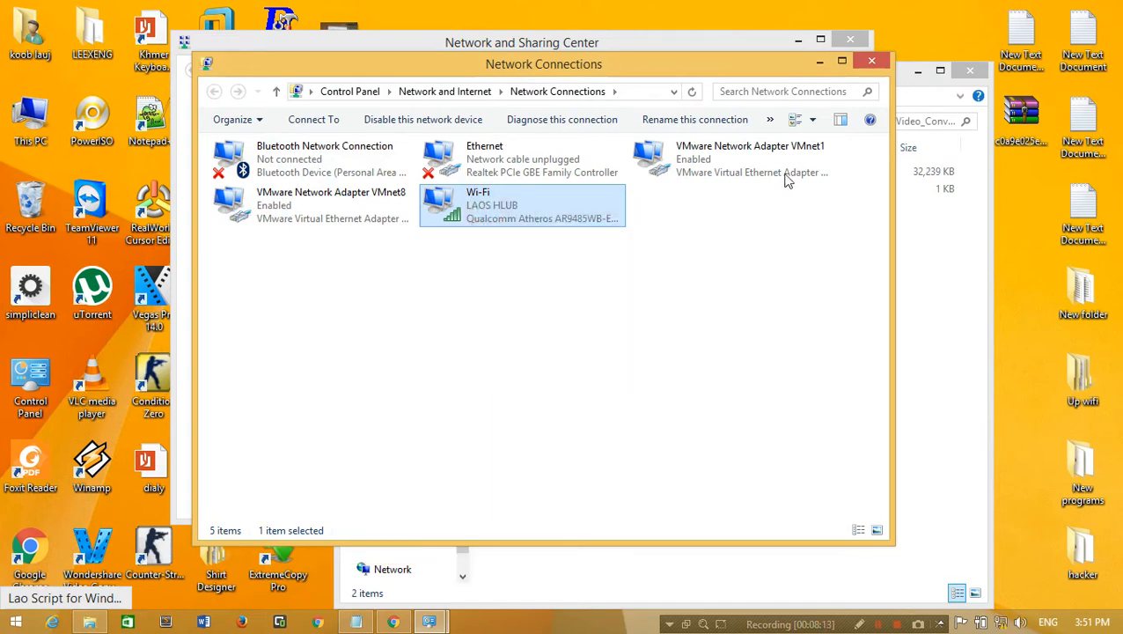
click(871, 59)
click(850, 39)
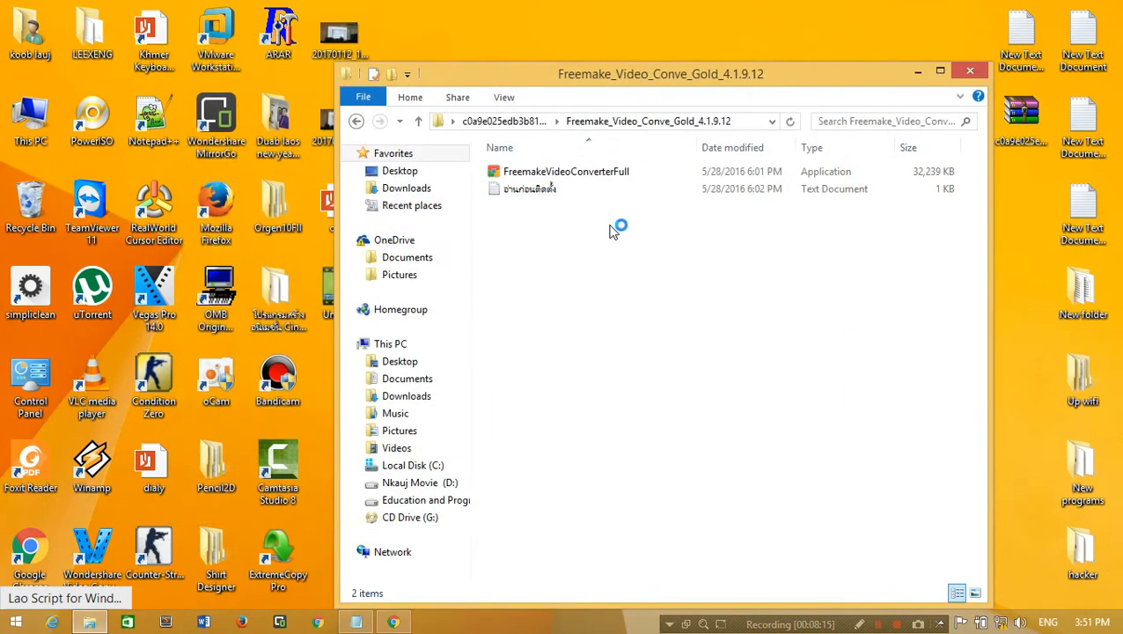
click(646, 293)
right_click(1021, 171)
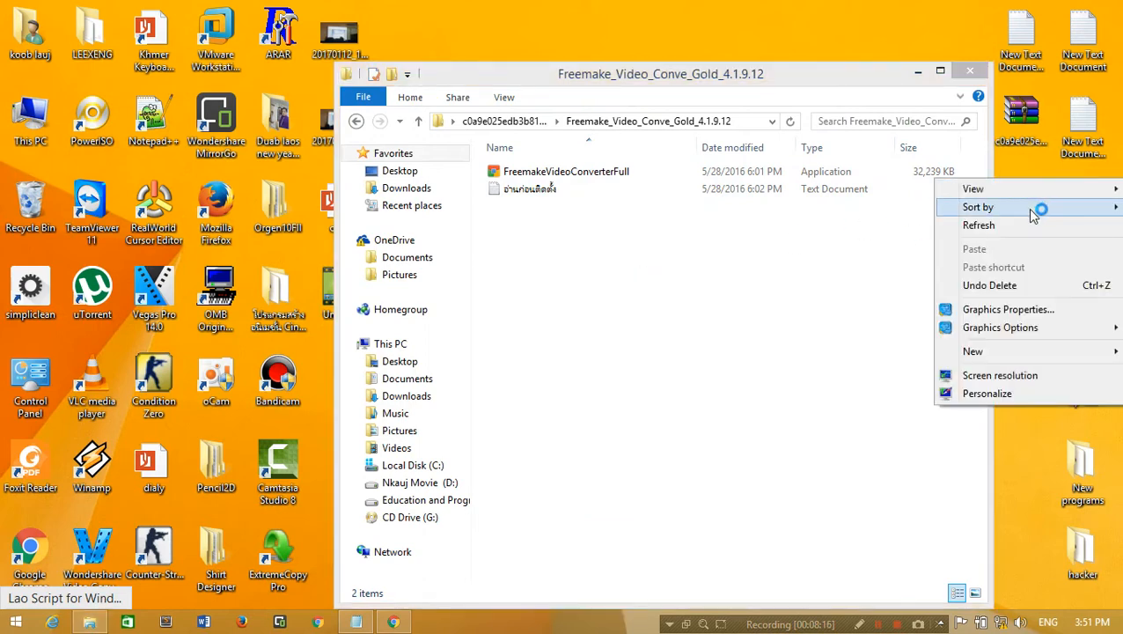
click(550, 209)
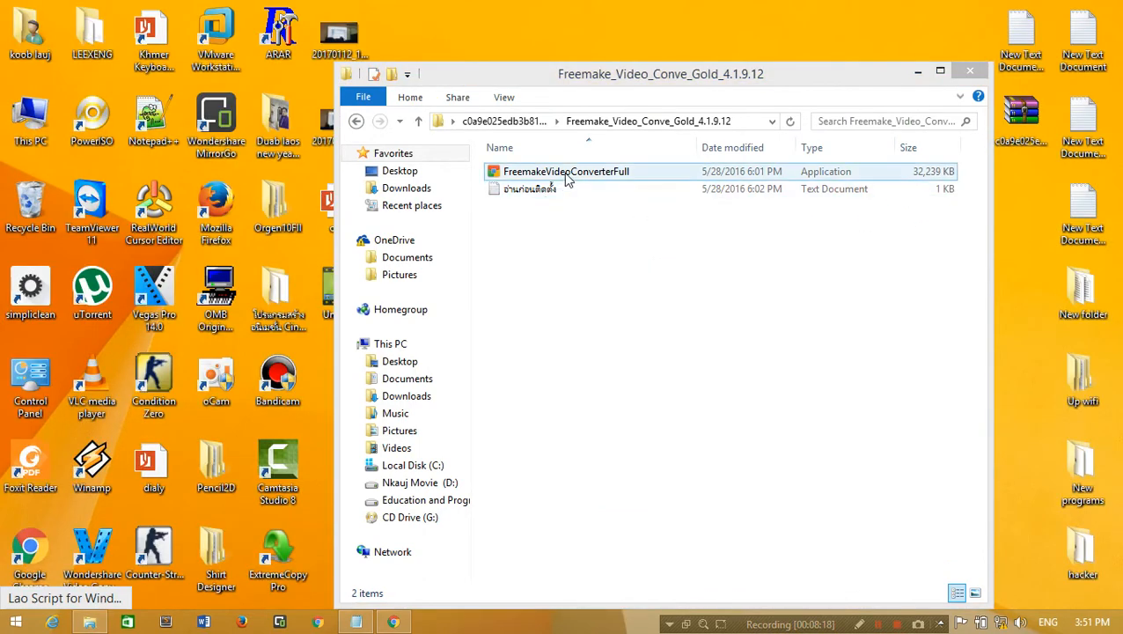
Run the FreemakeVideoConverterFull installer and accept English as the setup language
double_click(564, 172)
click(618, 329)
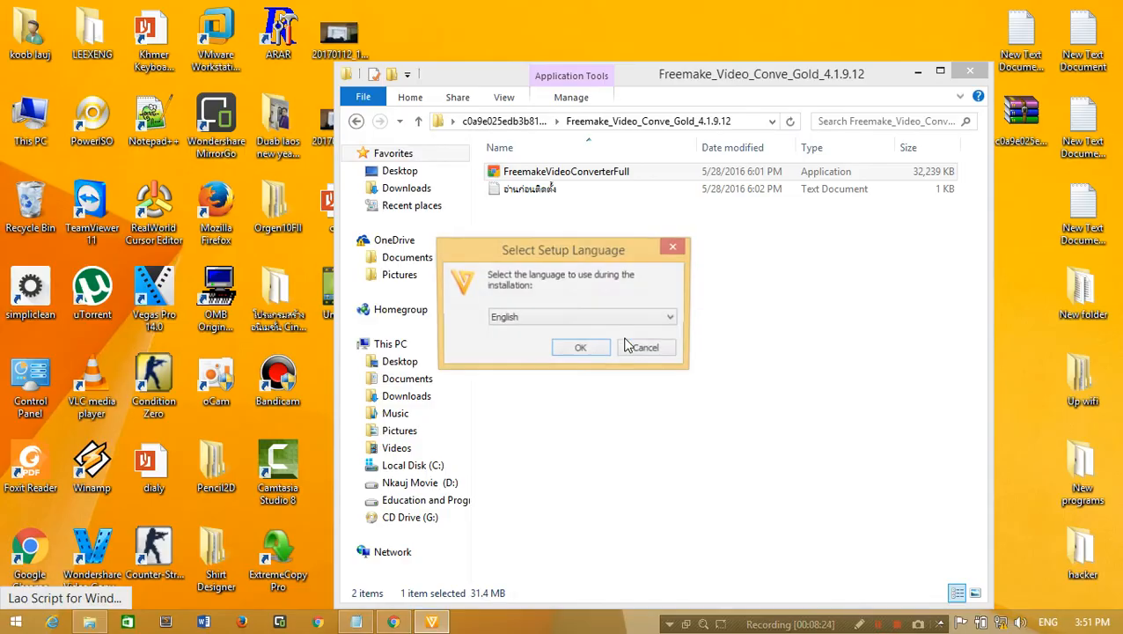
click(581, 350)
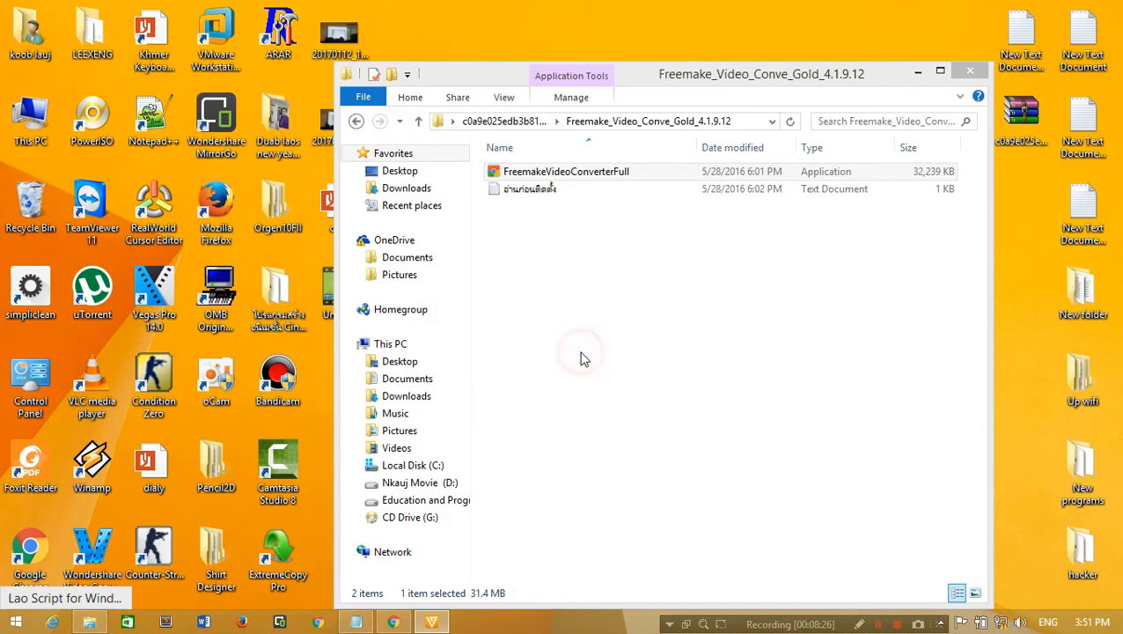
Minimize the Freemake_Video_Conve_Gold_4.1.9.12 folder window and refresh the desktop
click(918, 71)
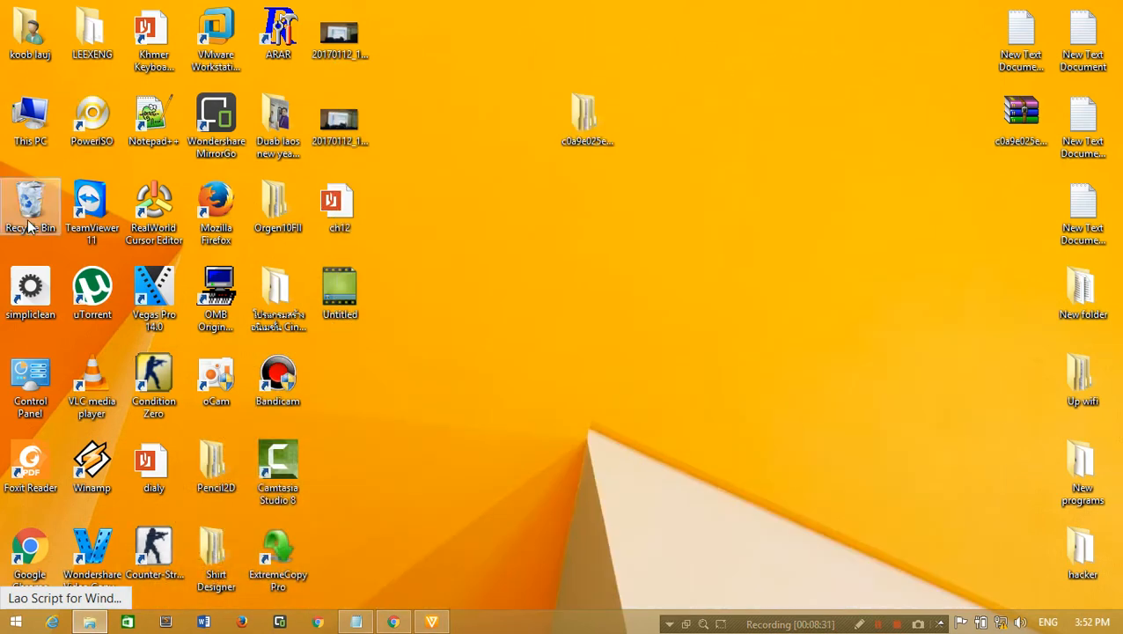
right_click(834, 13)
click(867, 56)
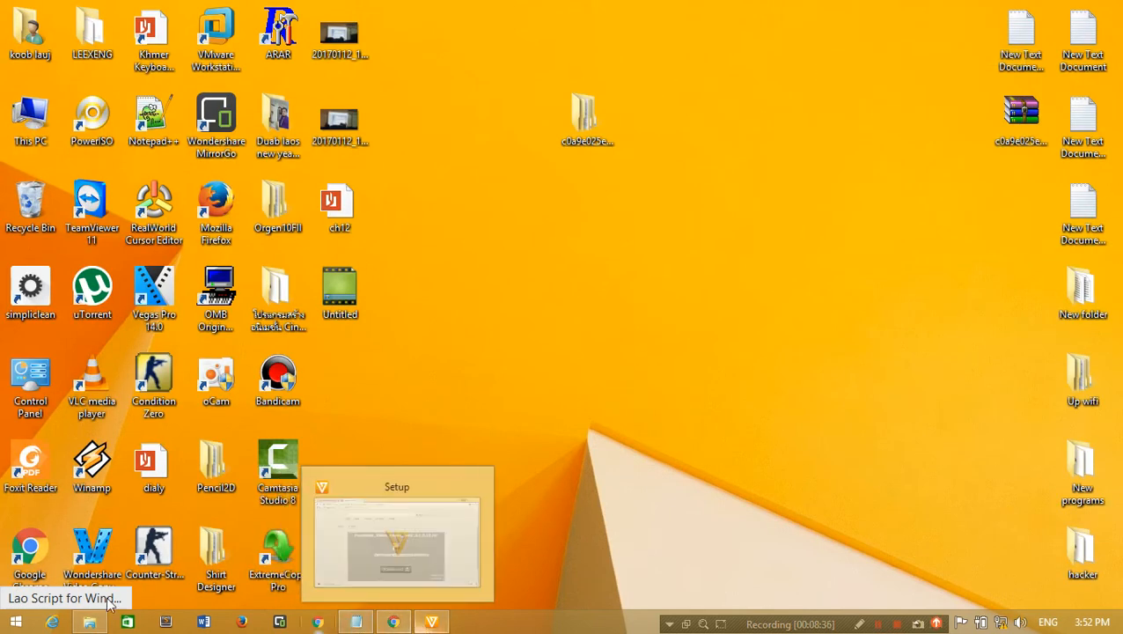
Restore the Freemake_Video_Conve_Gold_4.1.9.12 folder window and open its text document in a maximized Notepad window
click(89, 616)
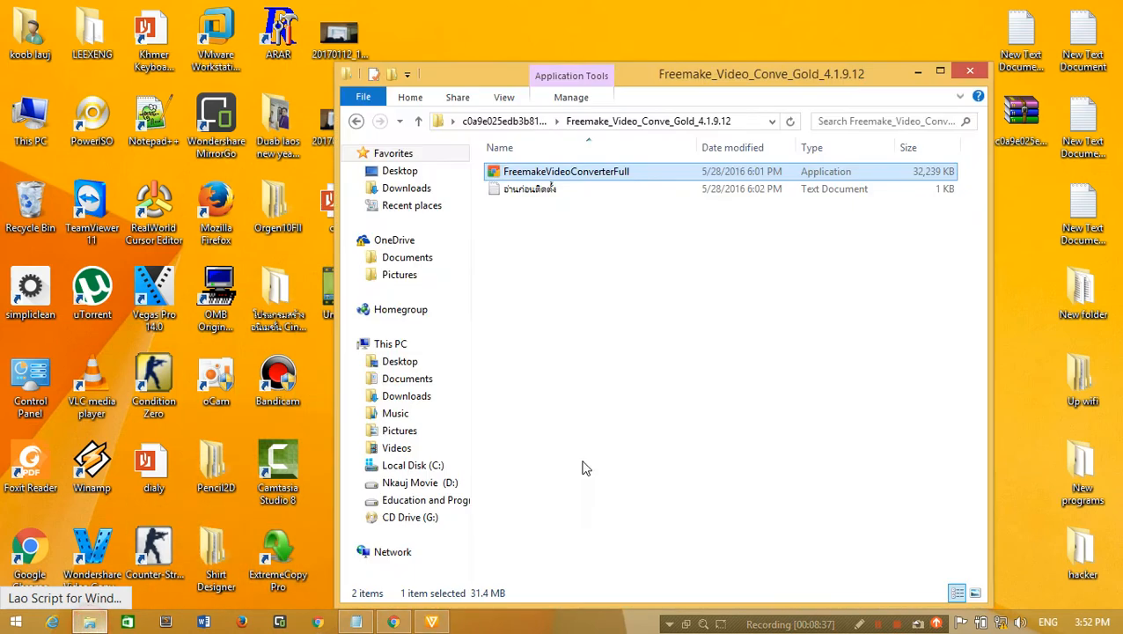
click(588, 255)
right_click(829, 27)
key(Escape)
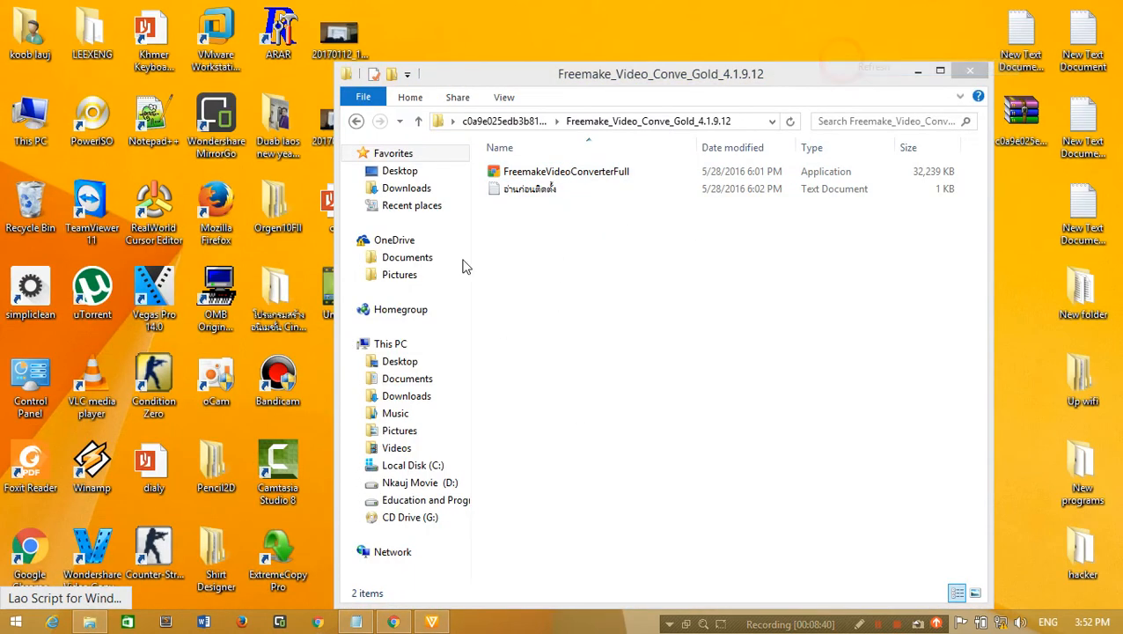
drag(621, 81, 626, 56)
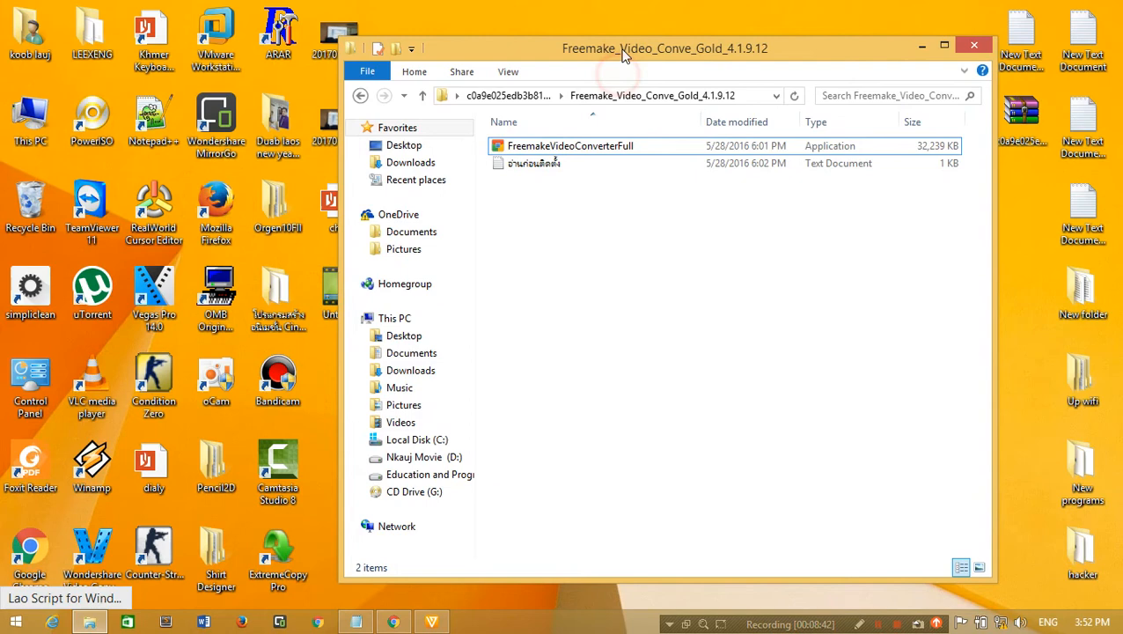
click(526, 166)
double_click(535, 165)
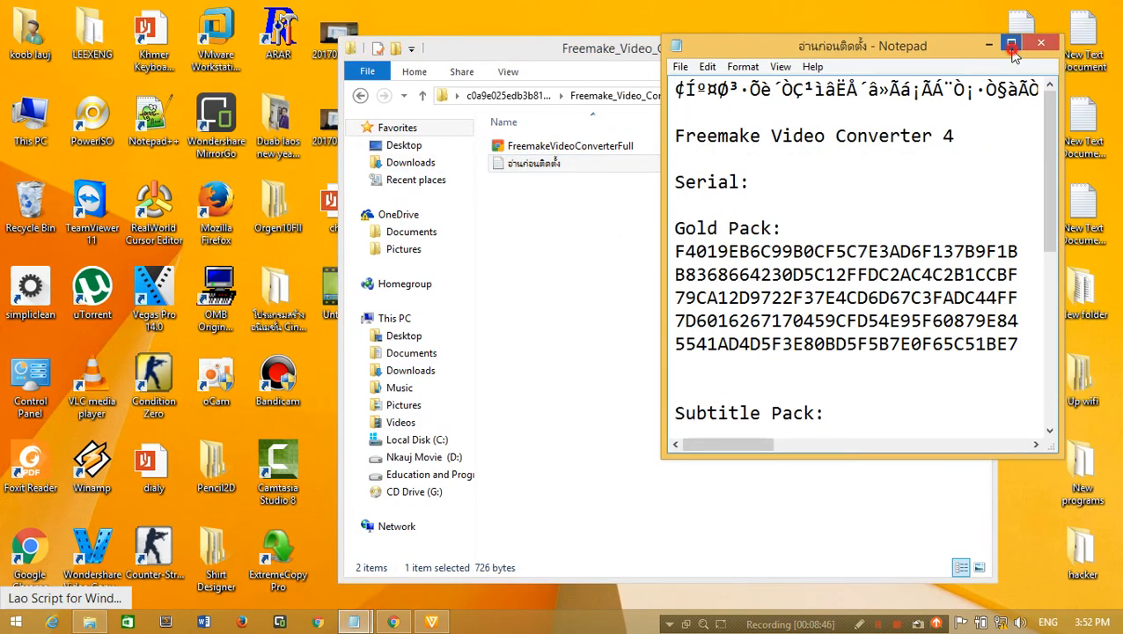
click(1011, 43)
Examine the Gold Pack and Subtitle Pack serials and the full note about disconnecting the internet, and close the document
drag(4, 98, 286, 104)
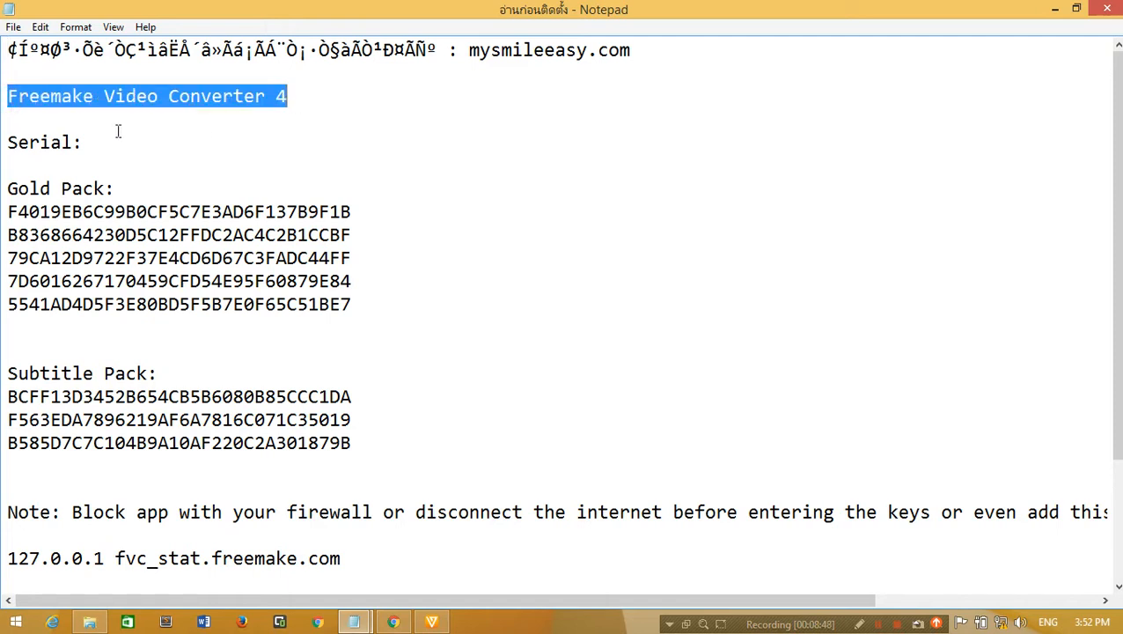
double_click(88, 134)
drag(137, 153, 4, 128)
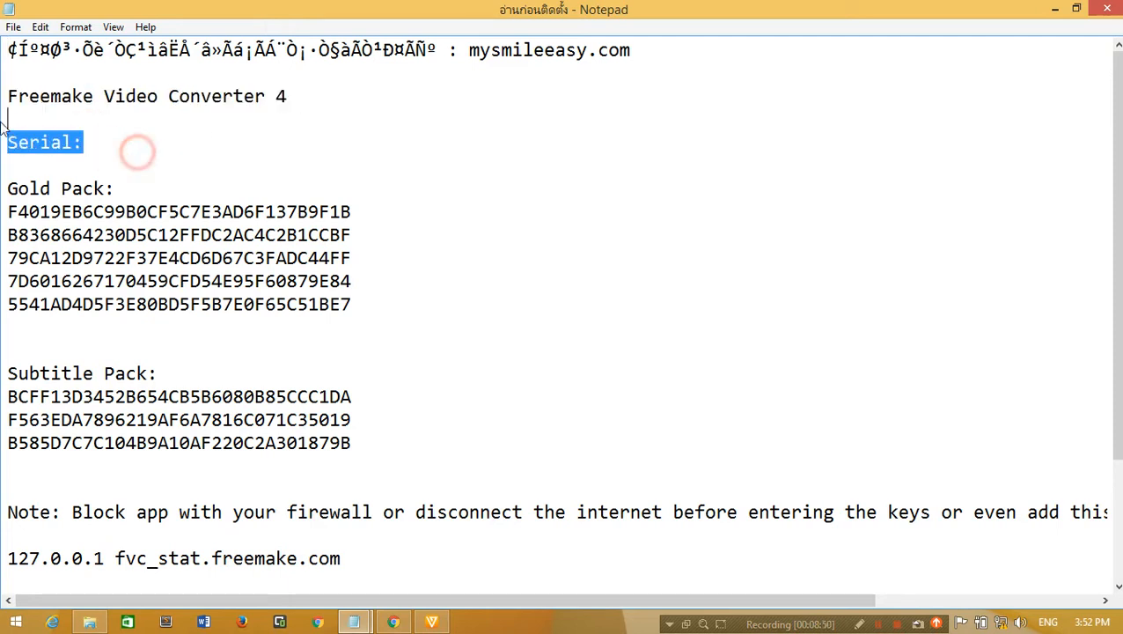
click(116, 148)
drag(3, 170, 350, 475)
click(620, 429)
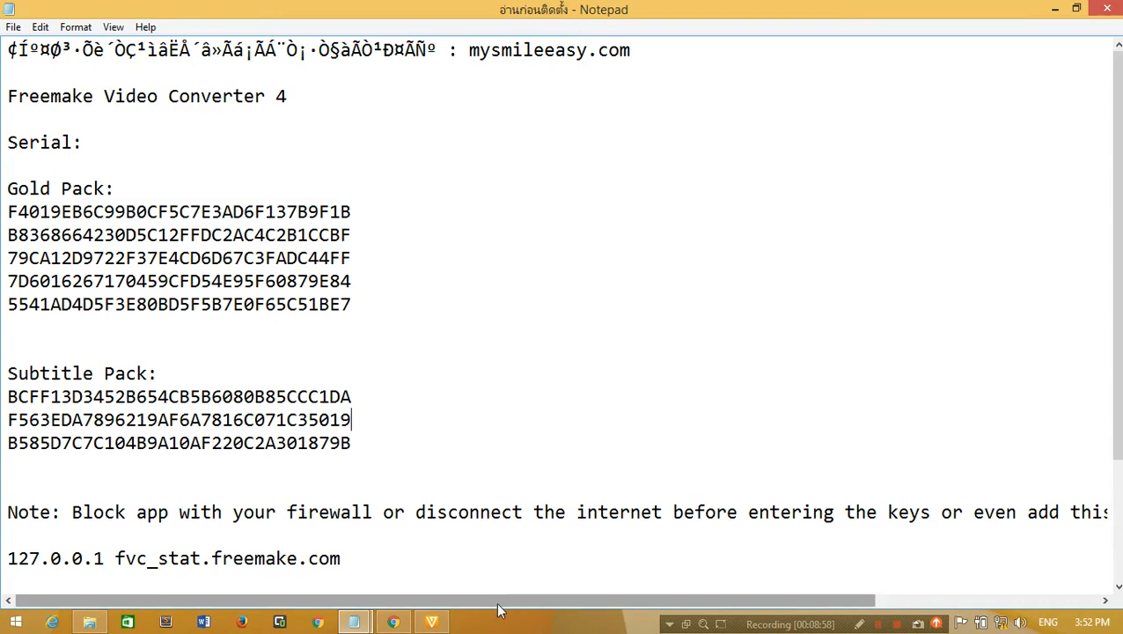
mouse_move(502, 604)
mouse_down()
mouse_move(651, 604)
mouse_move(493, 604)
mouse_up()
drag(352, 605, 476, 600)
drag(546, 616, 684, 606)
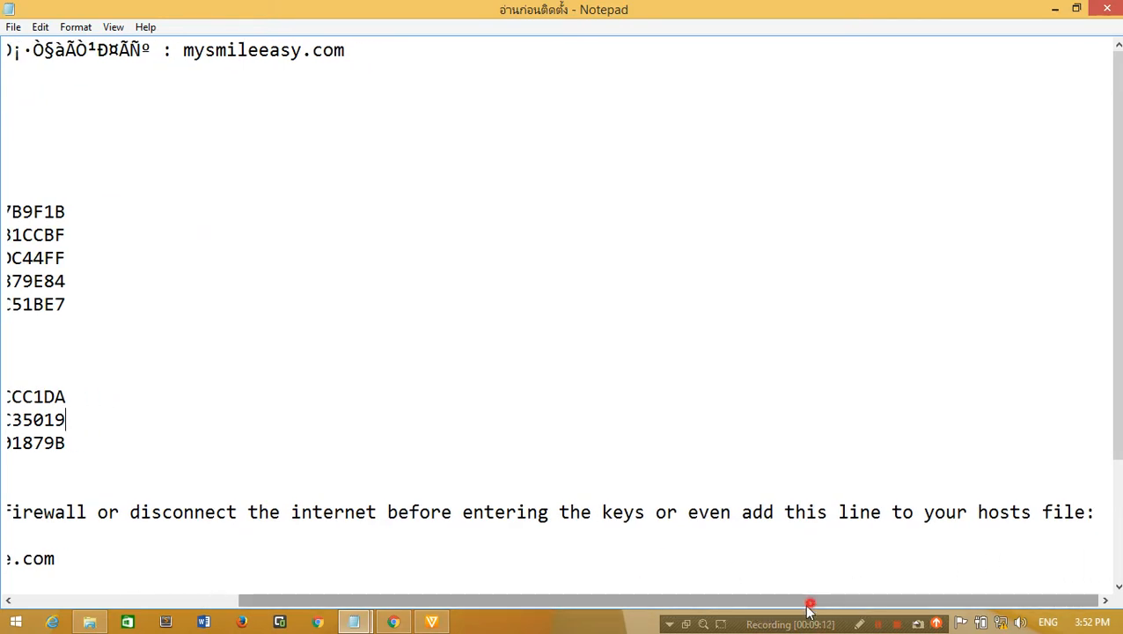
scroll(807, 603, left, 5)
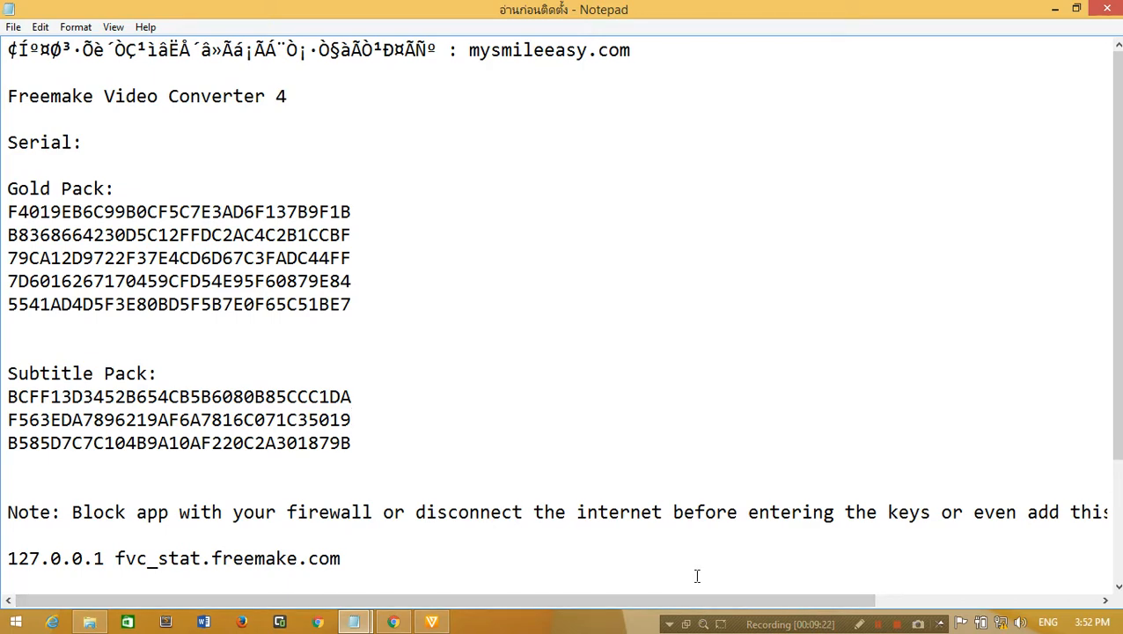
click(1076, 8)
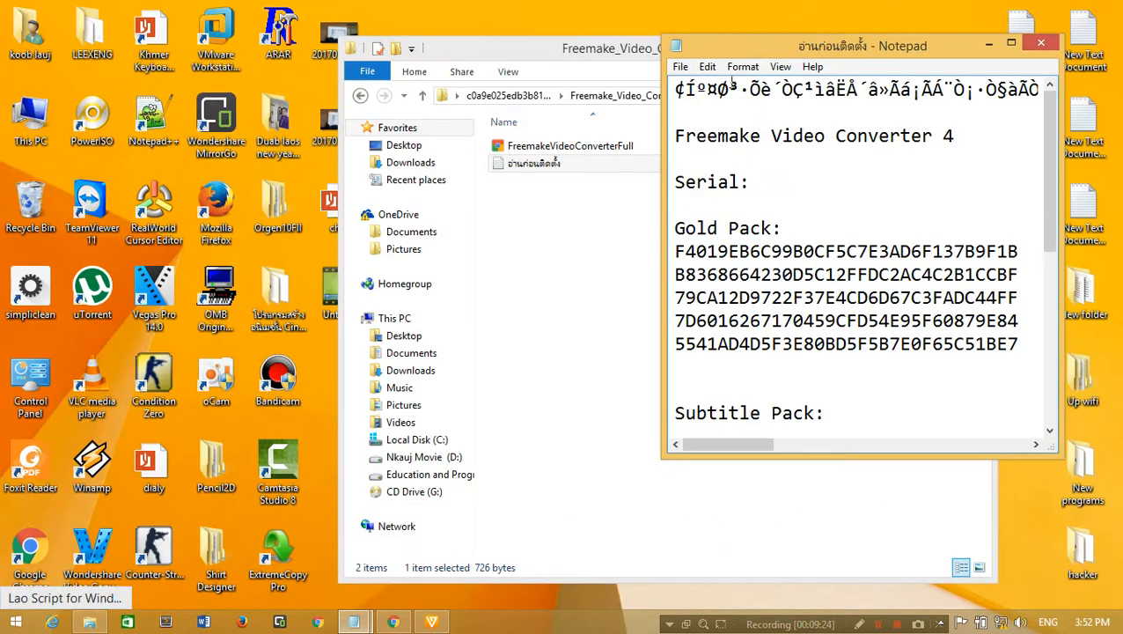
click(1041, 44)
Install Freemake Video Converter with the default setup options and finish the wizard with launching the program enabled, minimizing the folder window
click(432, 621)
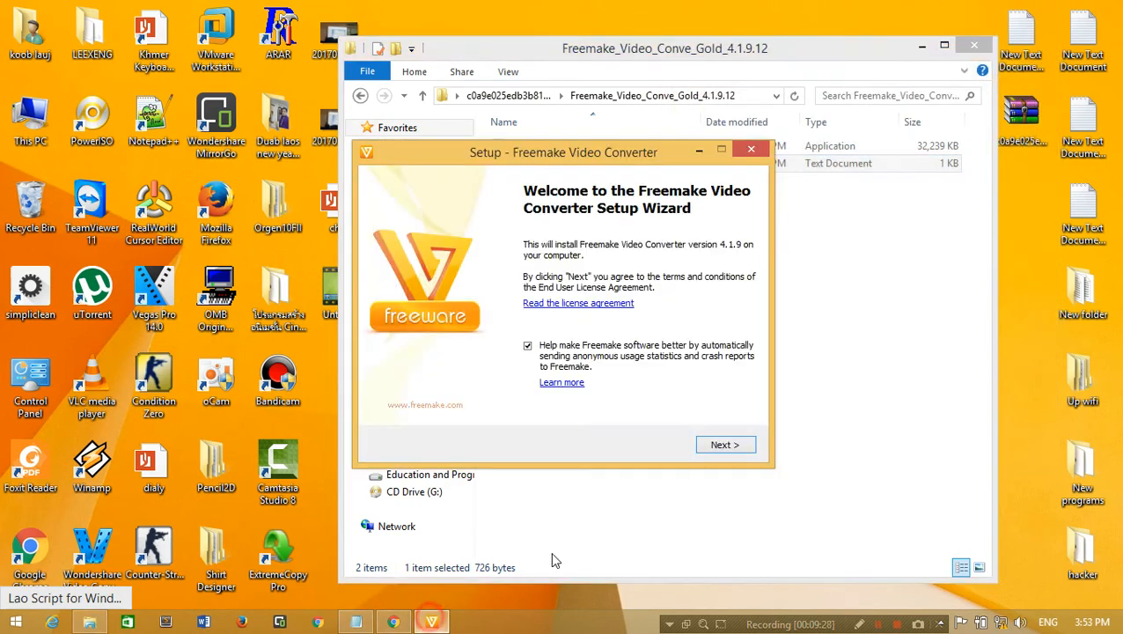
click(715, 444)
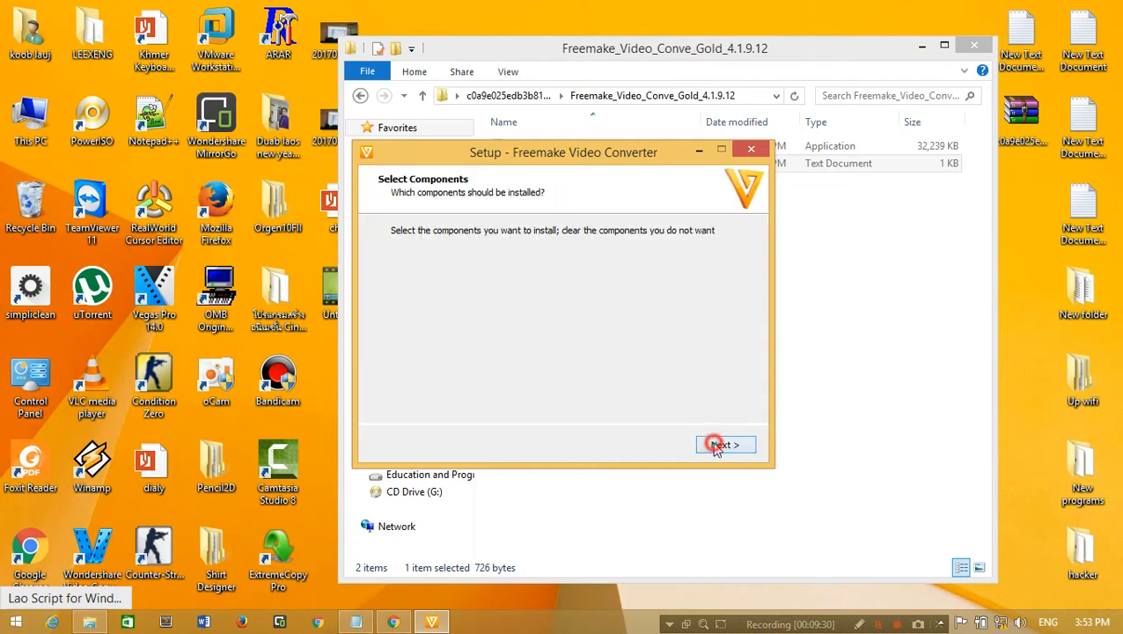
click(718, 448)
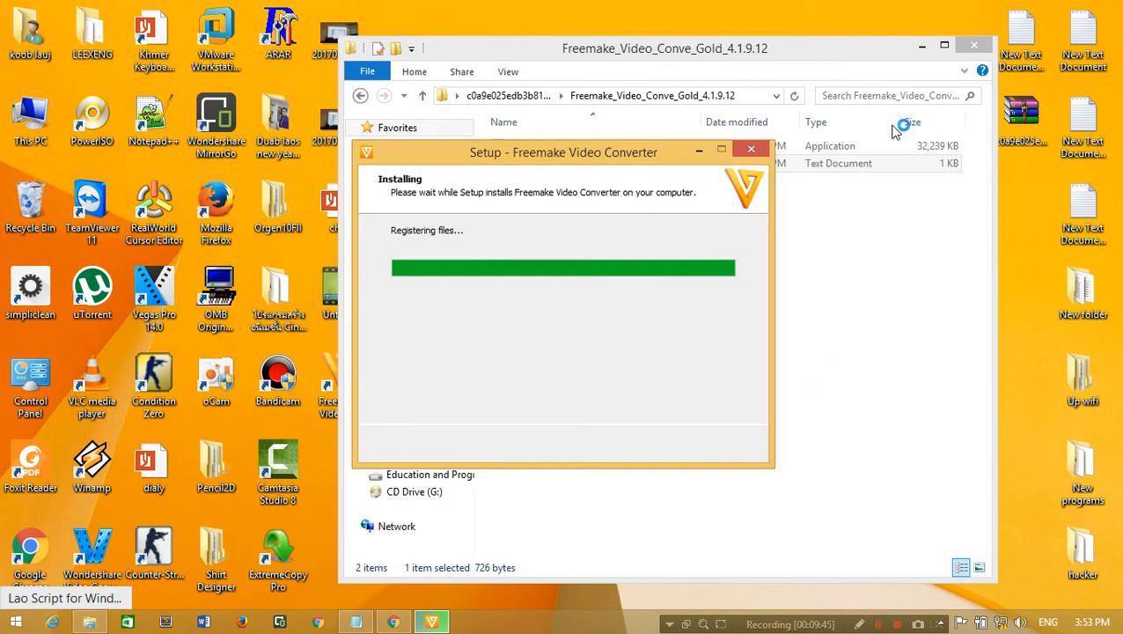
click(921, 45)
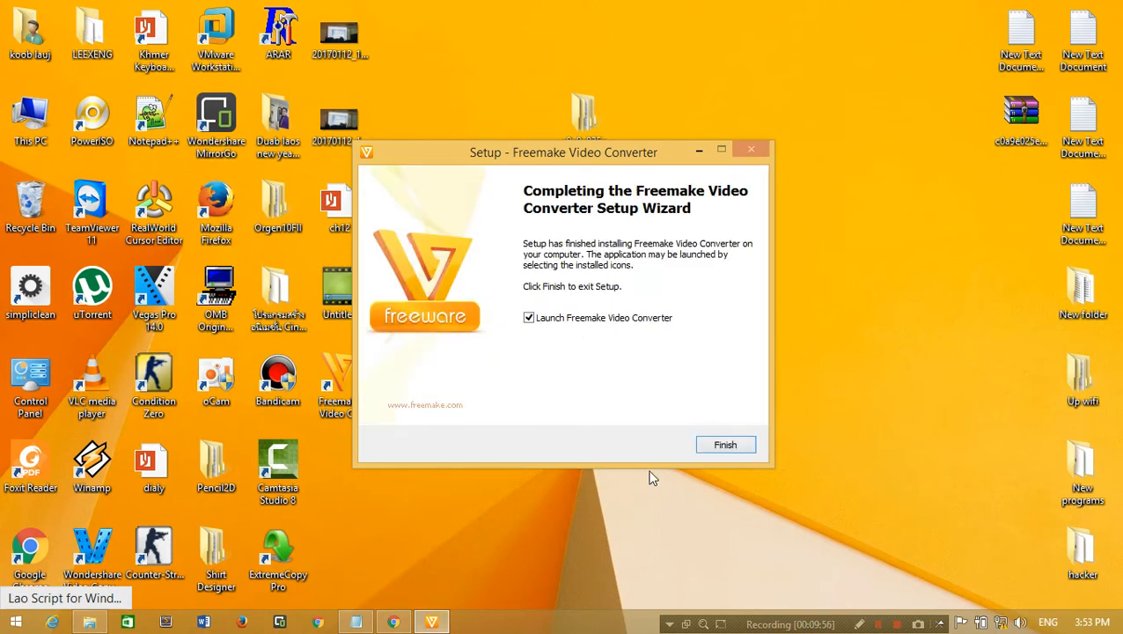
click(725, 445)
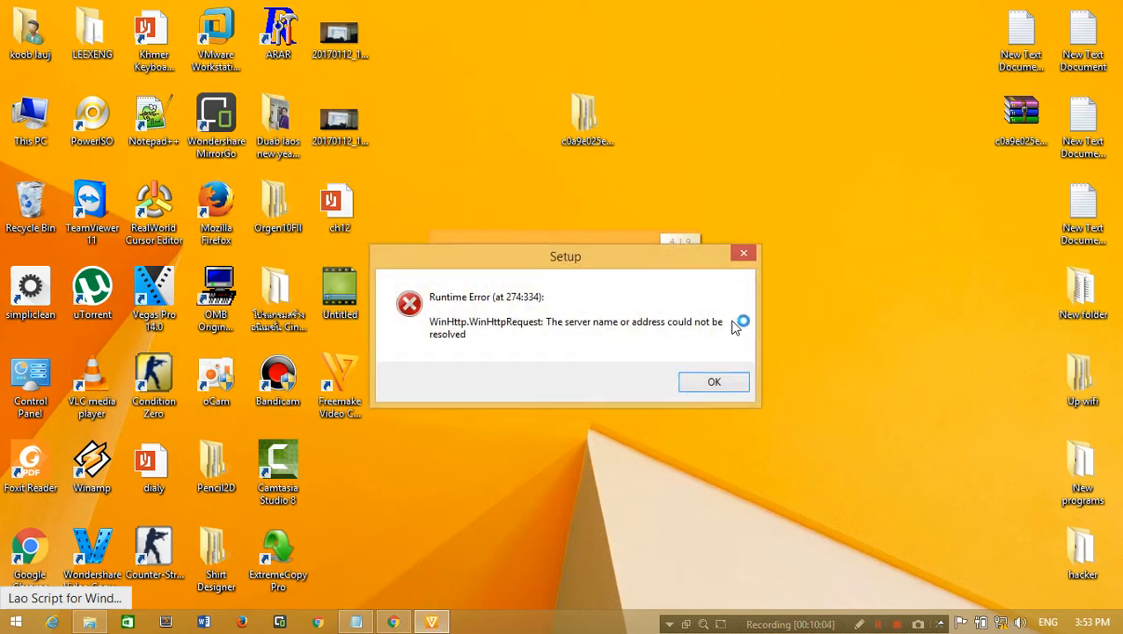
Dismiss the setup runtime error, close the Freemake installation tab in the browser and minimize the browser window
click(715, 386)
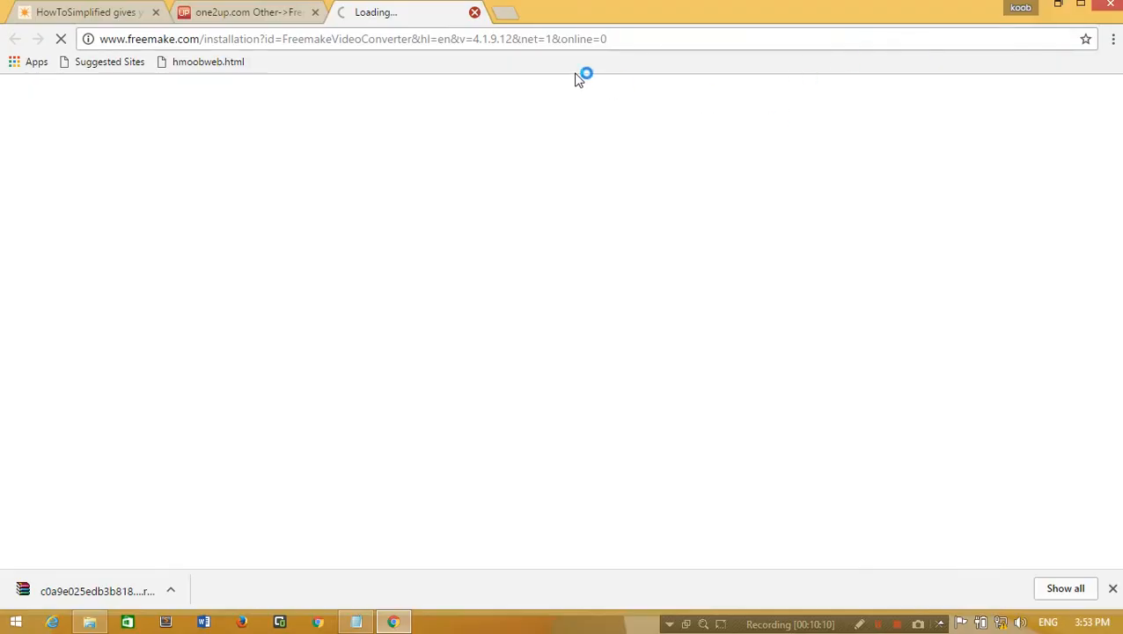
click(1059, 7)
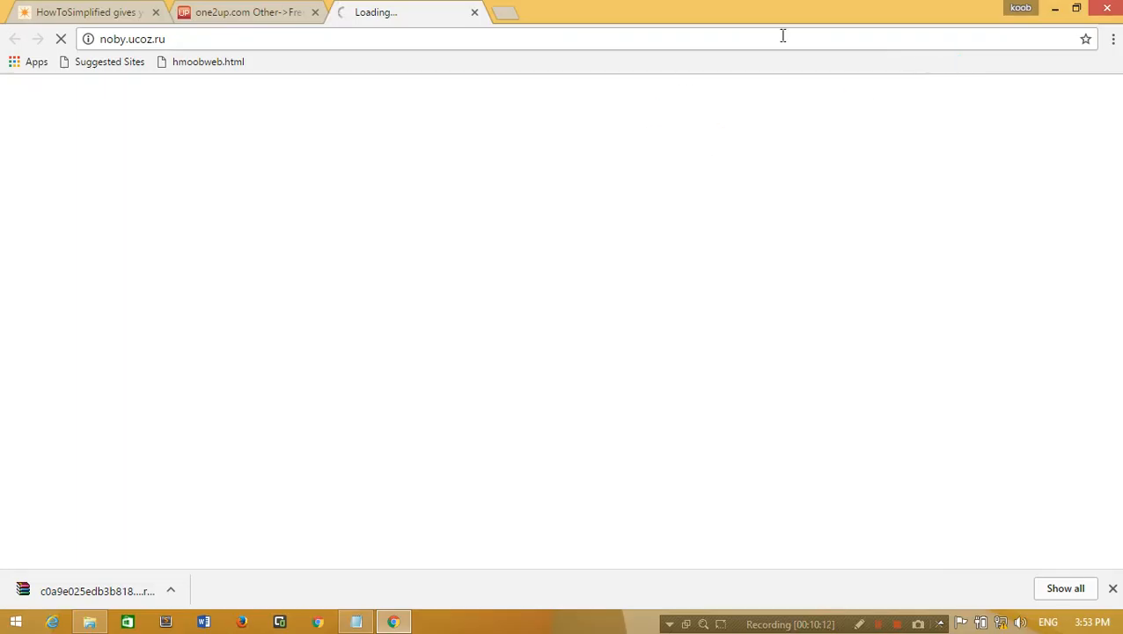
click(474, 13)
click(1061, 7)
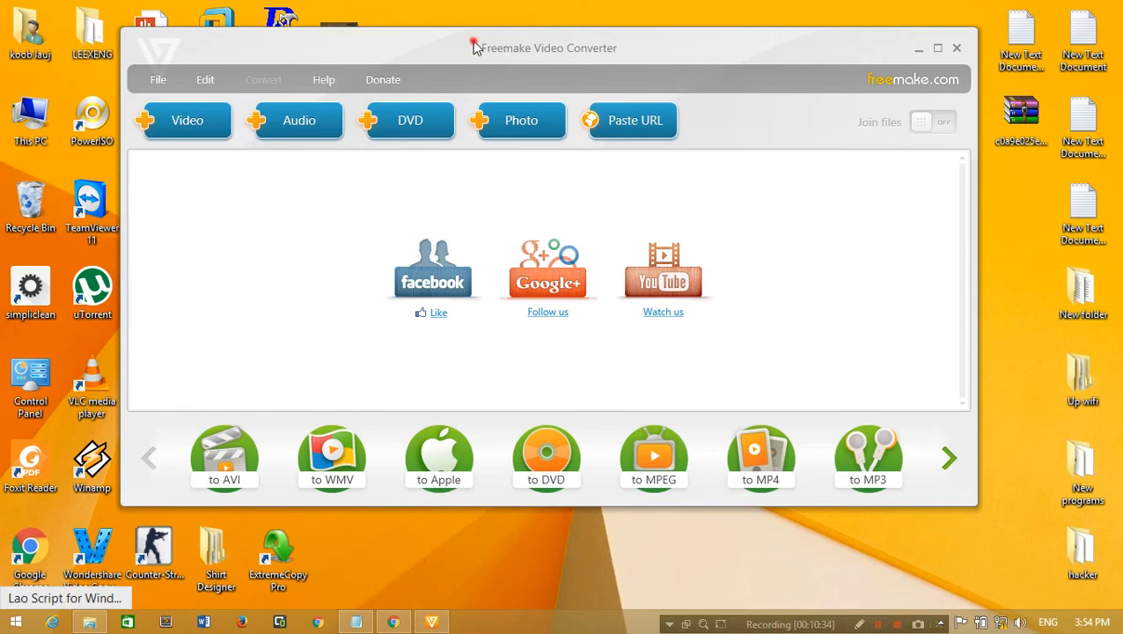
Reposition the converter window and select the video 20170122_044616 from the Duab Angkor wat folder on drive D: for adding
drag(479, 50, 603, 124)
drag(532, 97, 475, 34)
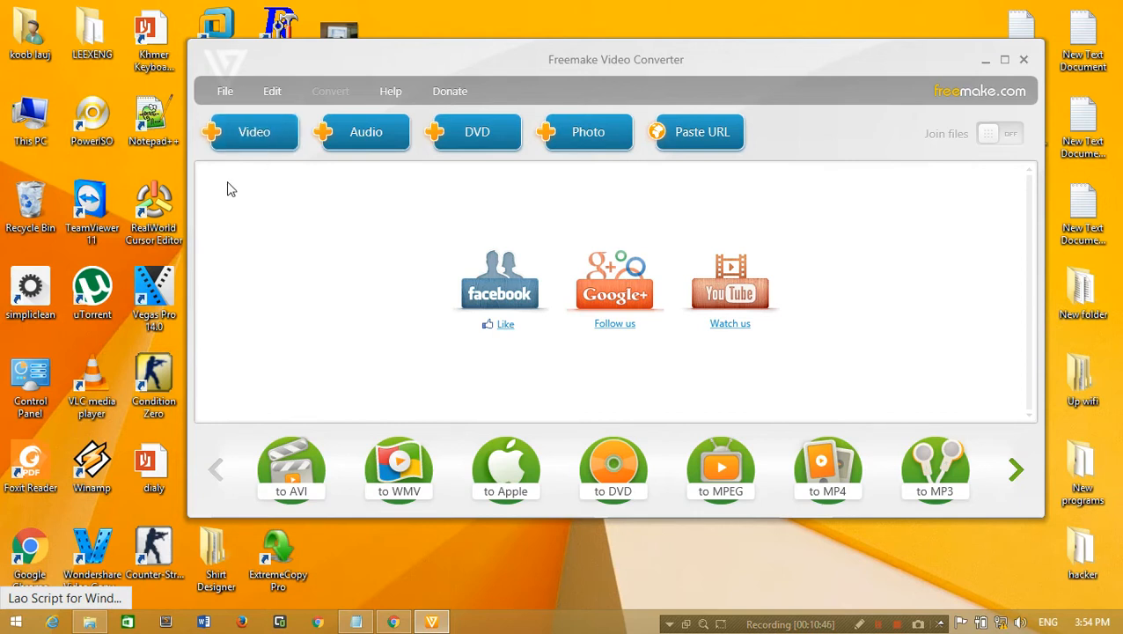
click(252, 140)
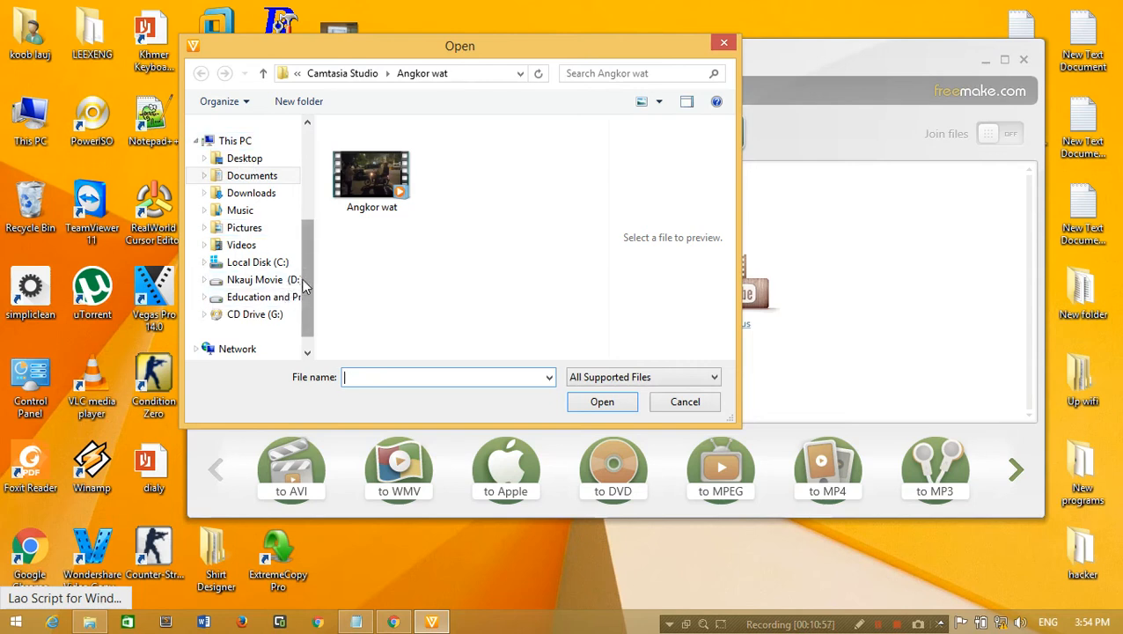
click(241, 278)
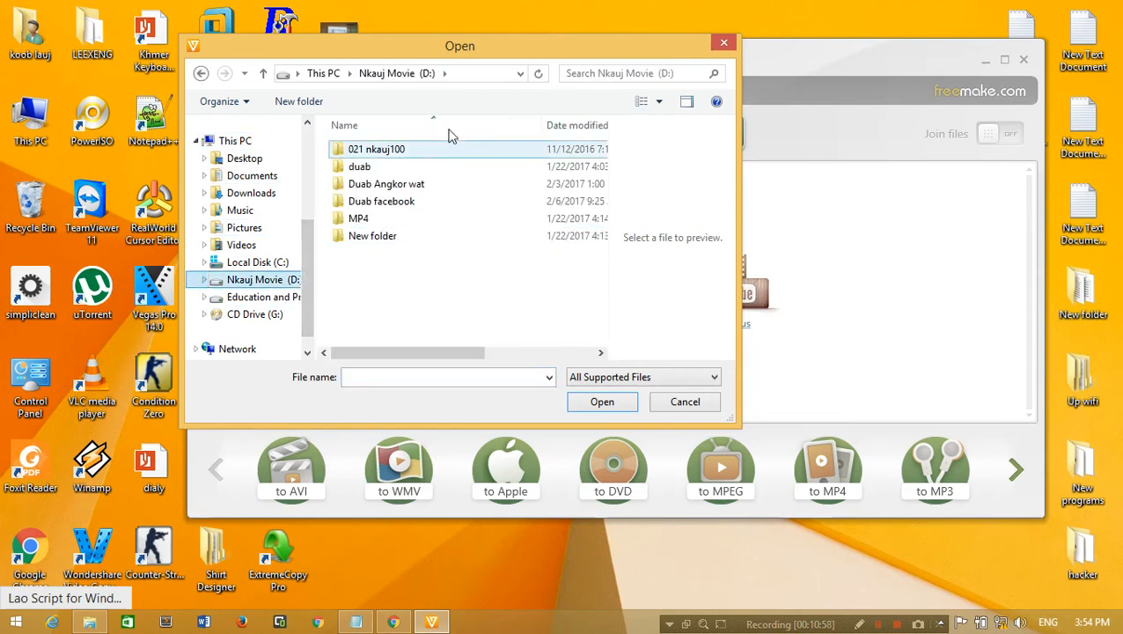
click(371, 183)
double_click(371, 183)
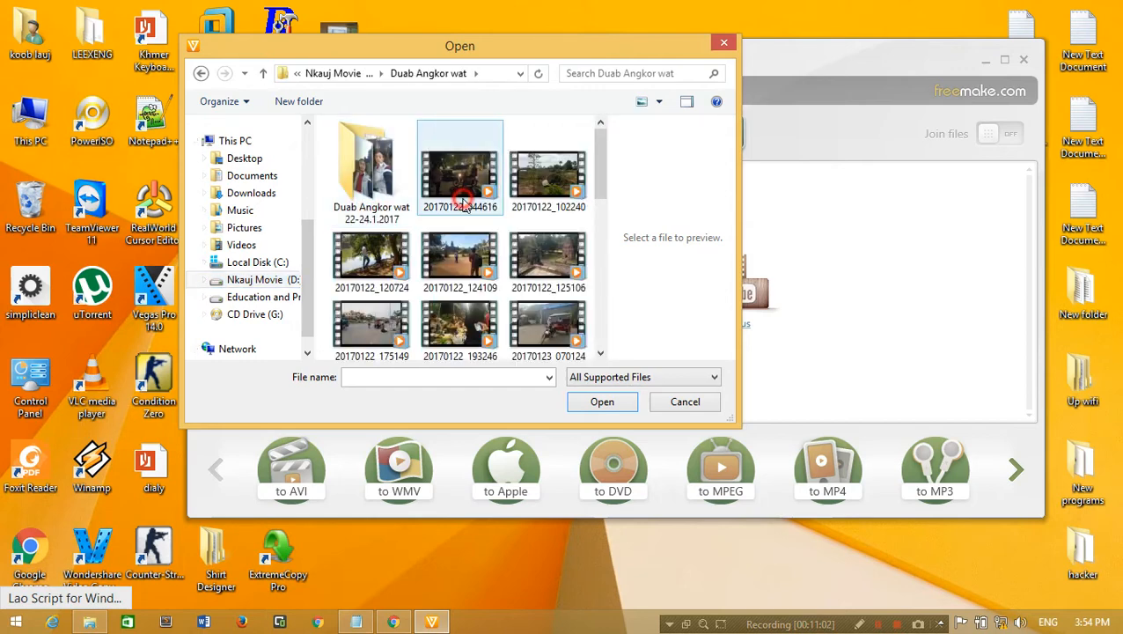
click(460, 173)
drag(555, 53, 736, 84)
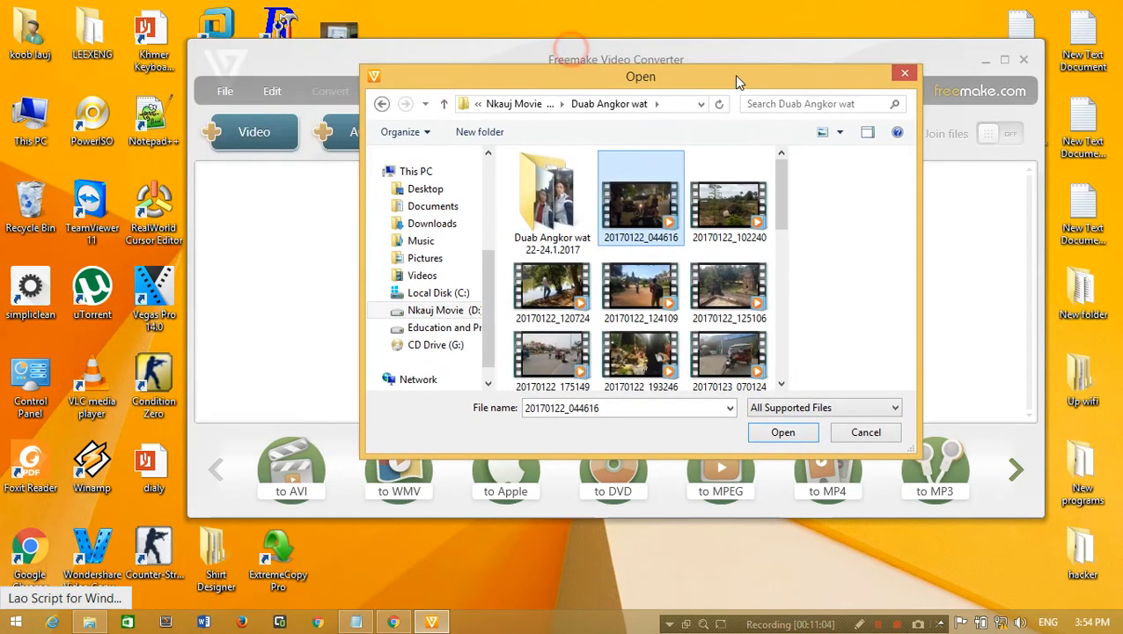
Locate the video 20170122_044616 in a new File Explorer window under the Duab Angkor wat folder on drive D:
key(super+e)
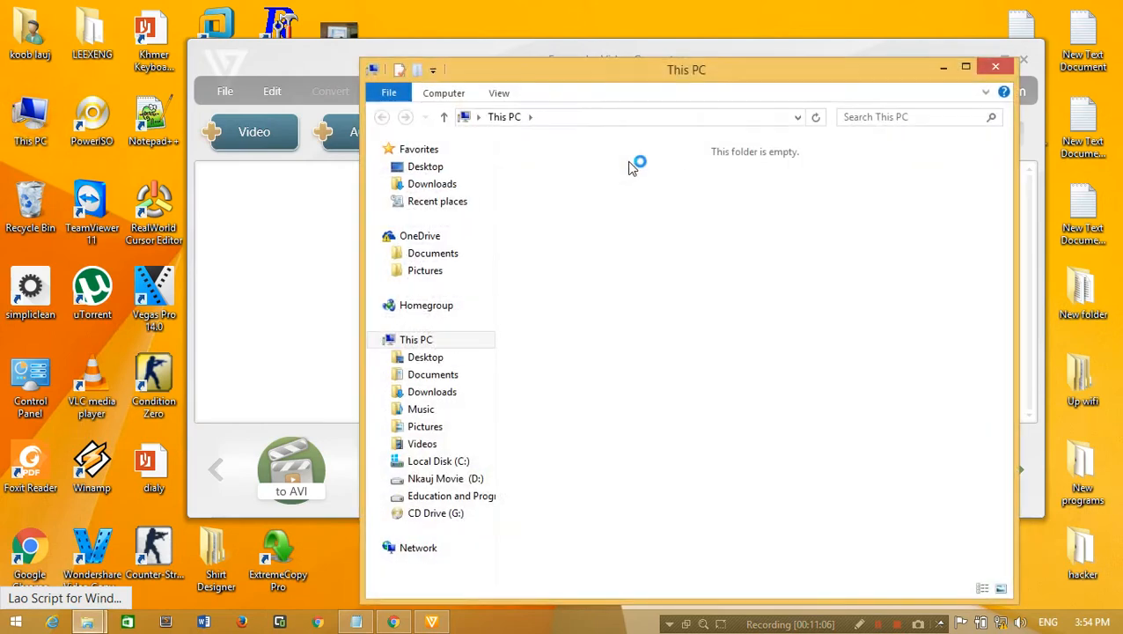
drag(732, 72, 524, 29)
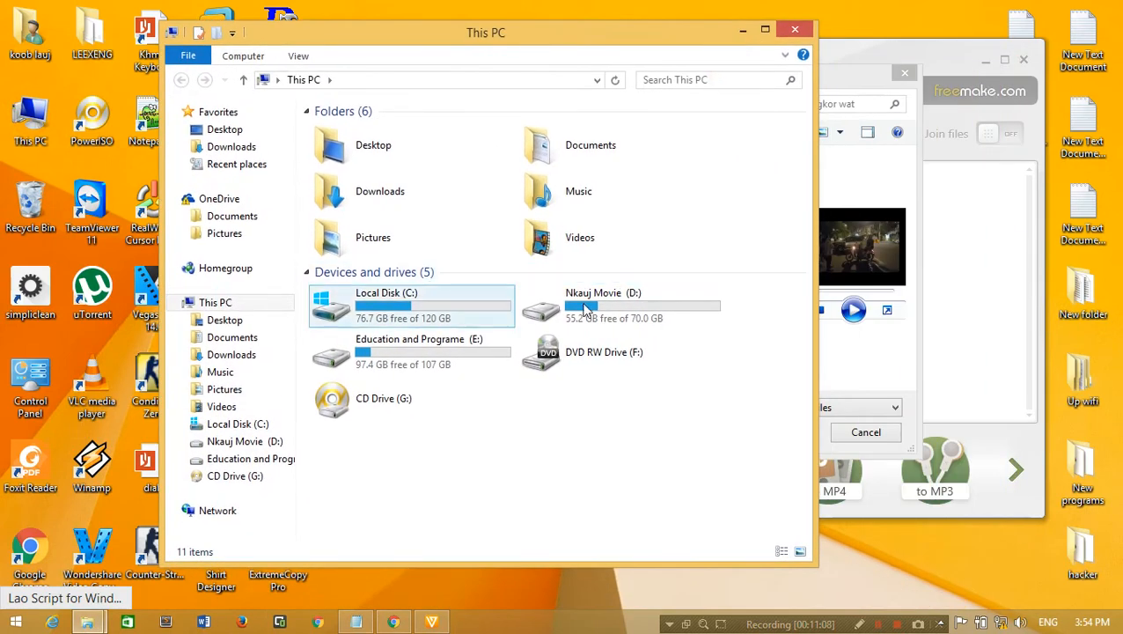
double_click(598, 308)
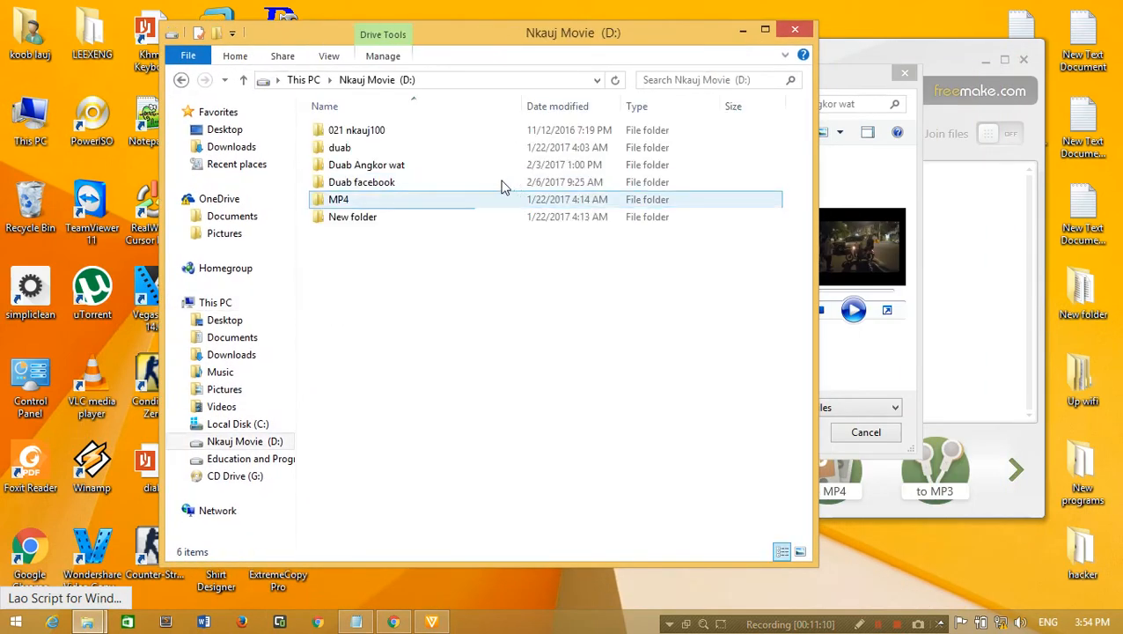
double_click(392, 165)
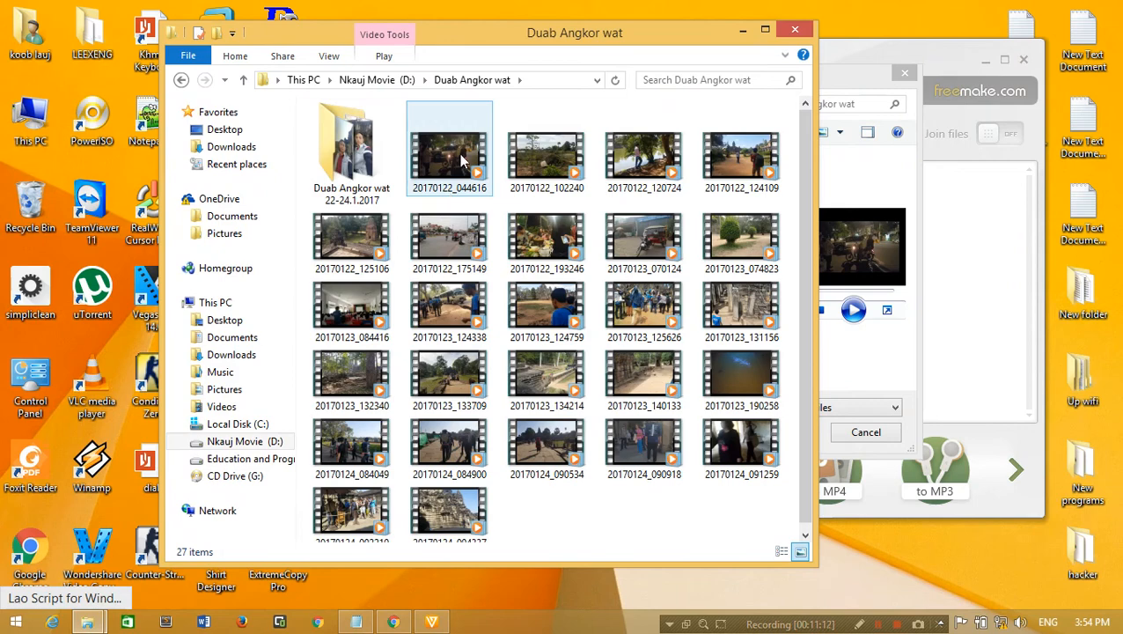
click(460, 159)
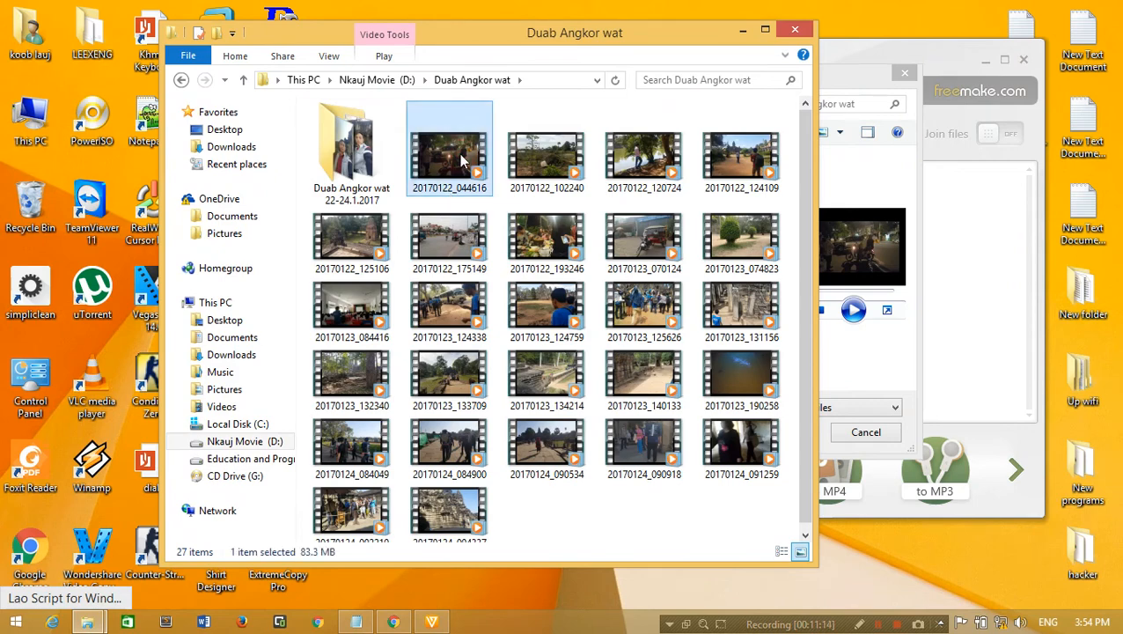
Examine the file type and size of 20170122_044616 in its properties and close the properties window
right_click(455, 148)
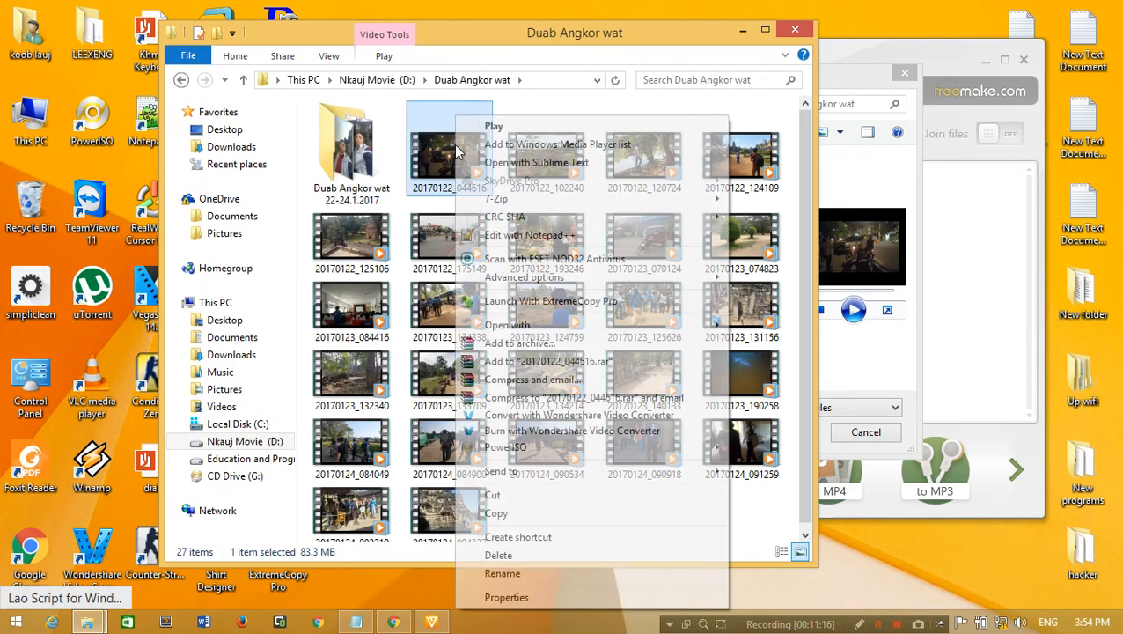
click(499, 601)
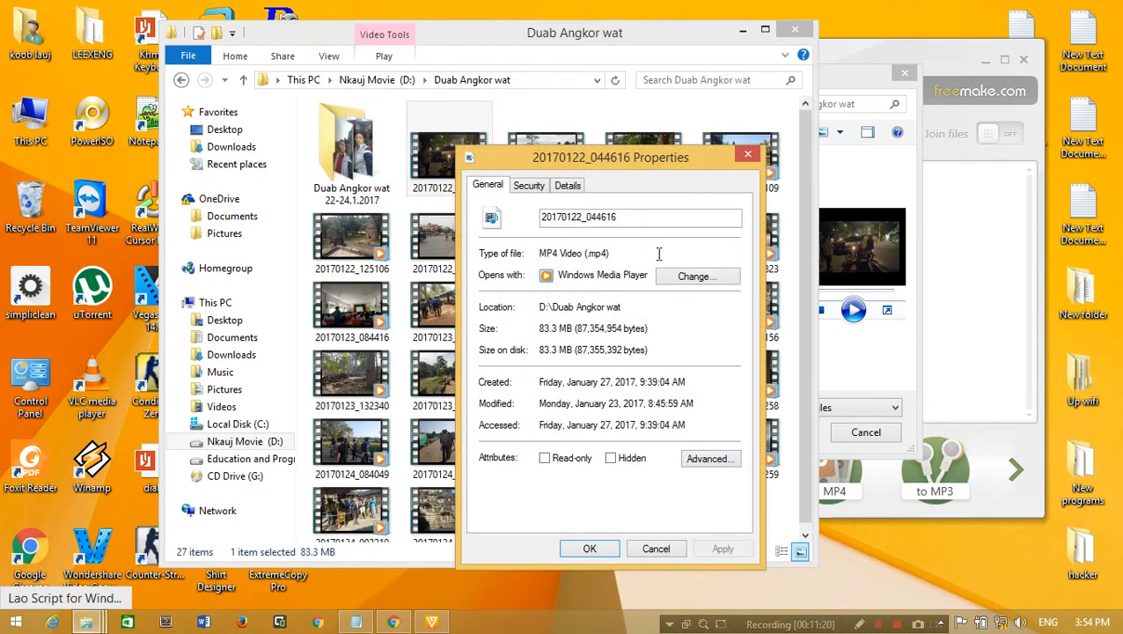
click(647, 161)
drag(648, 160, 365, 55)
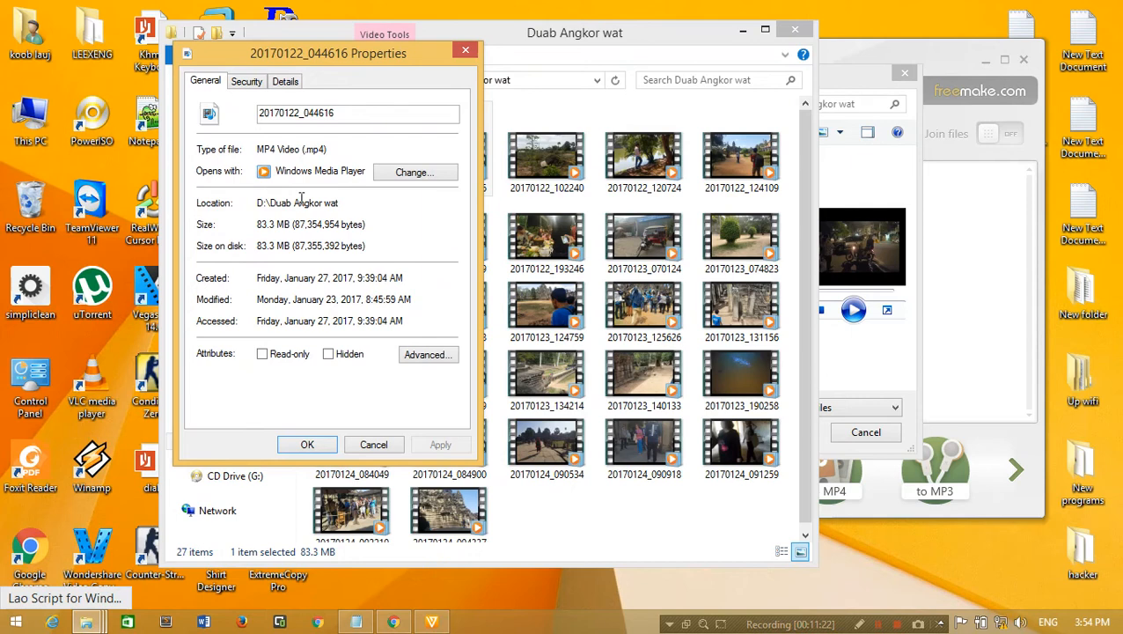
click(254, 224)
click(258, 224)
click(465, 51)
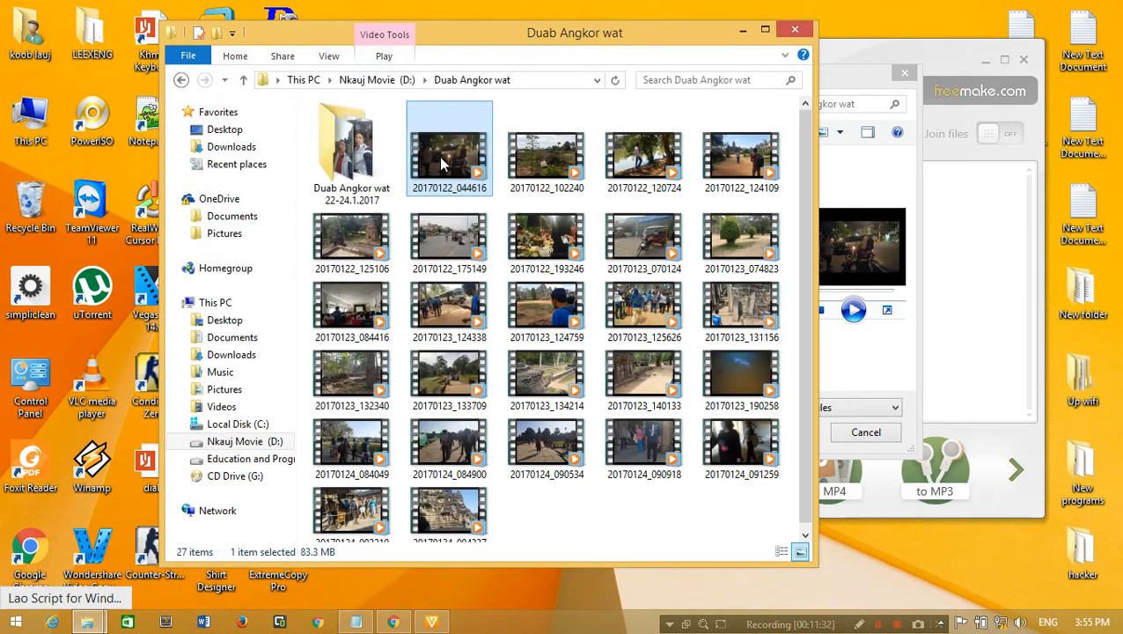
Play the video 20170122_044616, skip ahead to check it, and close the player and the File Explorer window
double_click(443, 163)
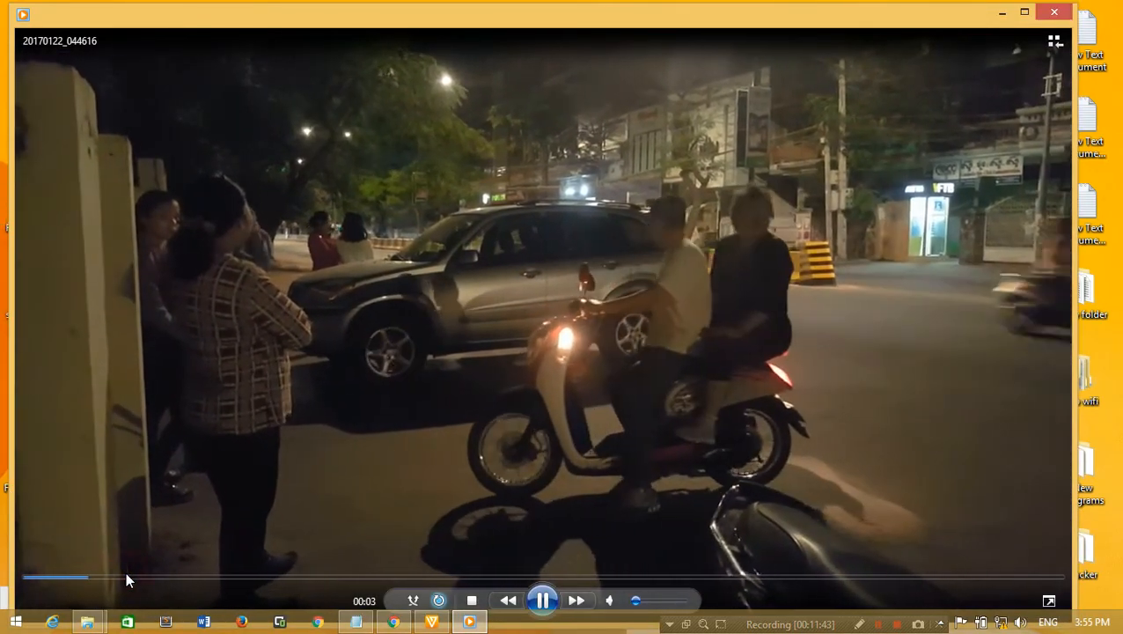
click(300, 577)
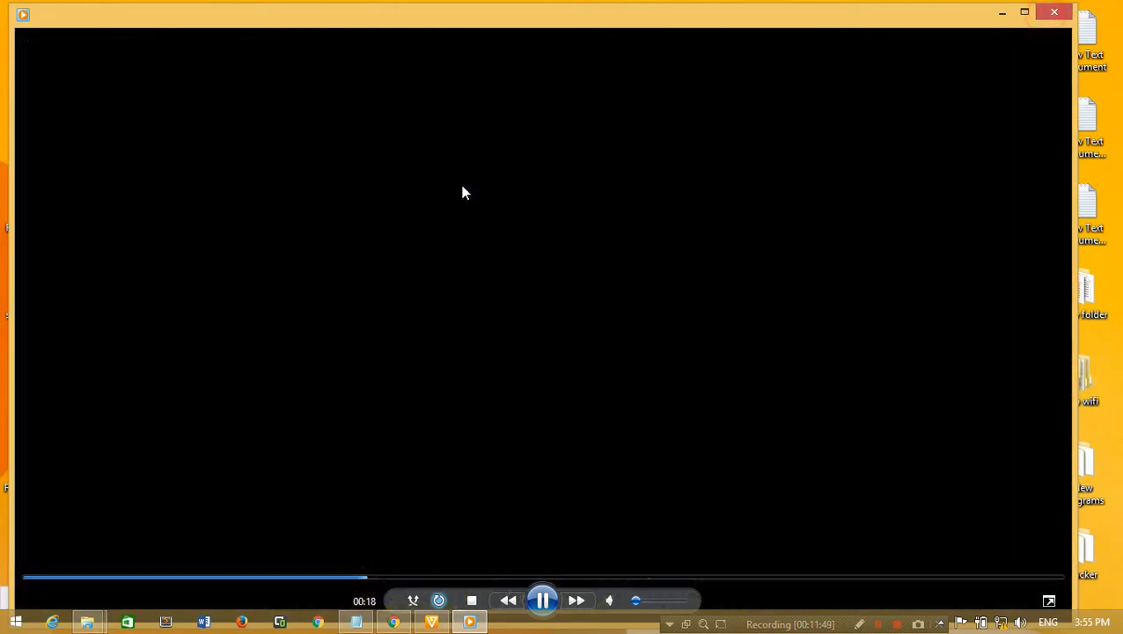
key(alt+F4)
click(792, 33)
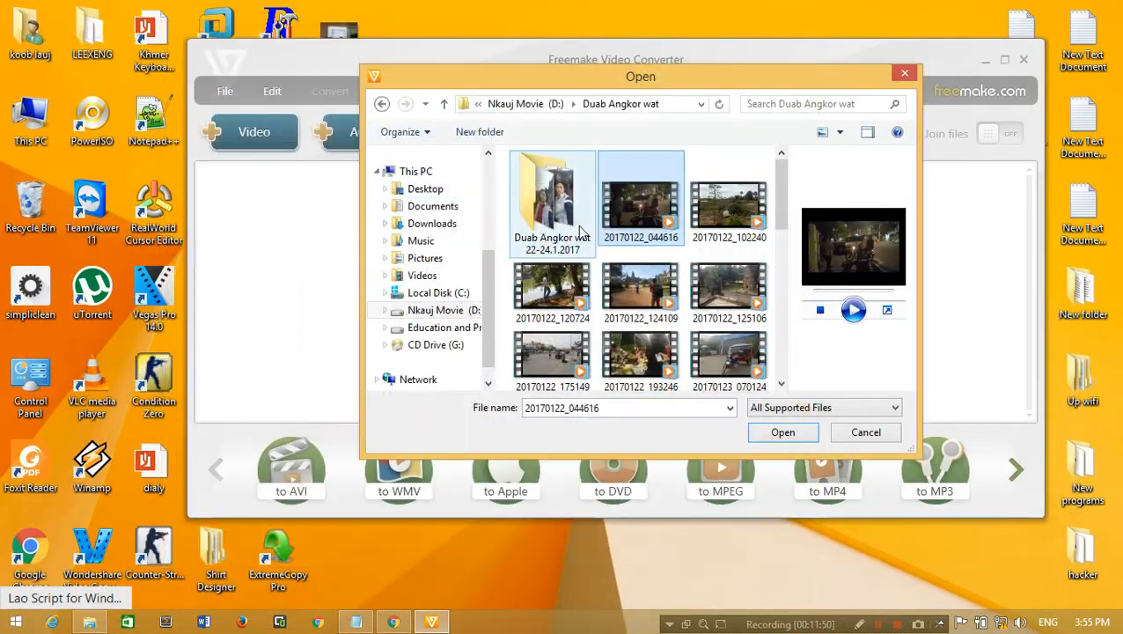
Add the selected video 20170122_044616 to the conversion list and reposition the converter window
click(777, 432)
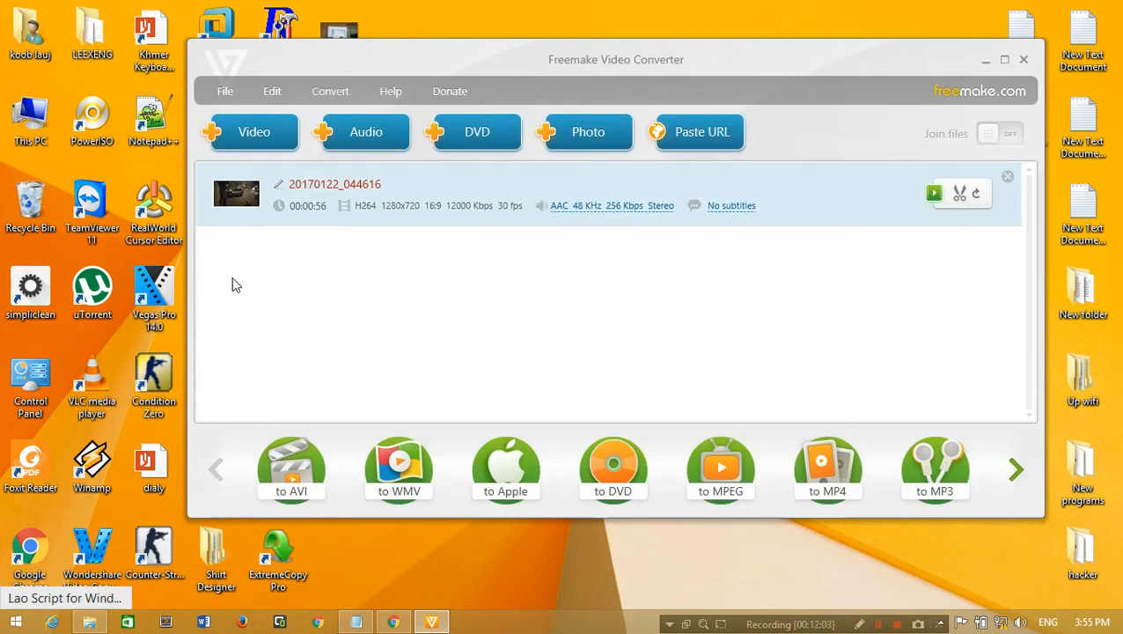
drag(629, 67, 487, 48)
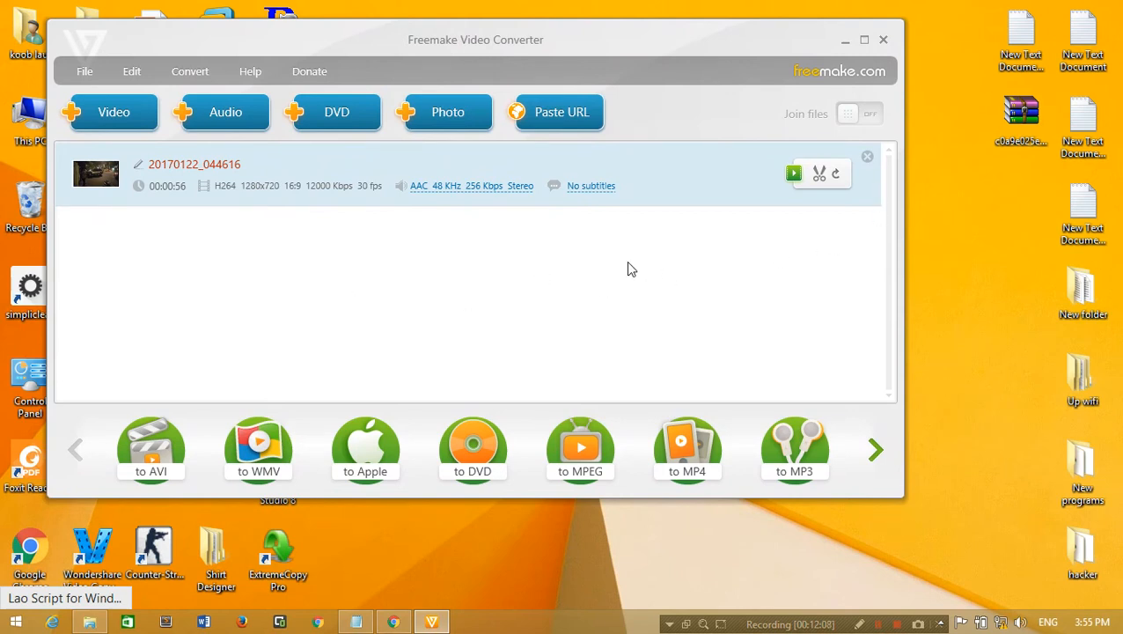
Examine the video's cutting and rotation editor and the MP4 output parameters, closing both without converting
click(820, 176)
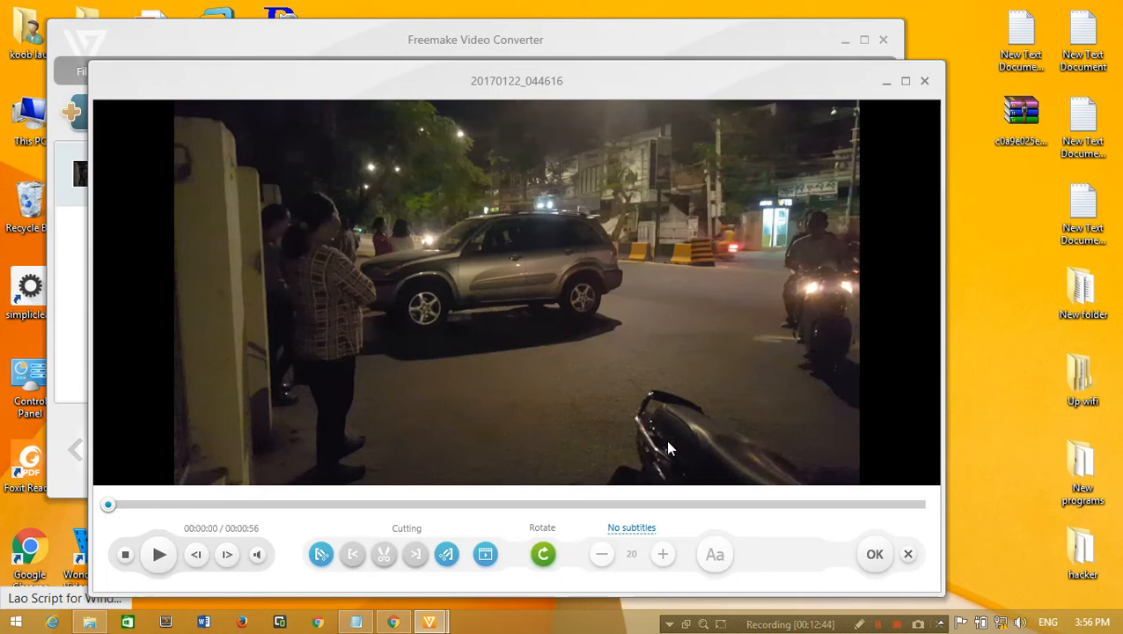
click(874, 553)
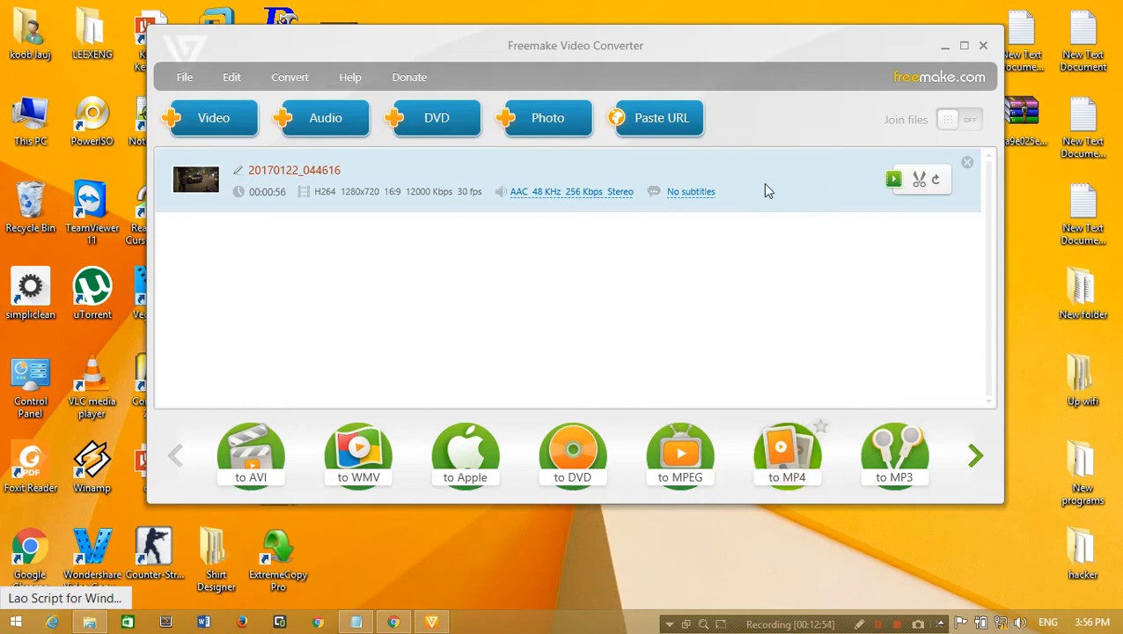
click(787, 453)
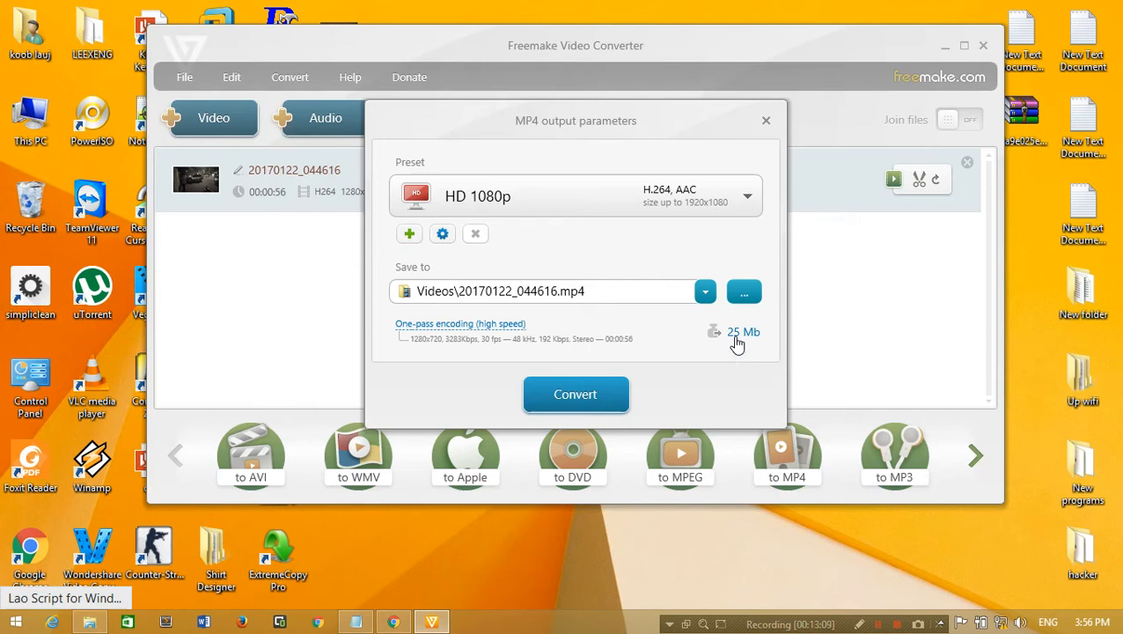
click(766, 121)
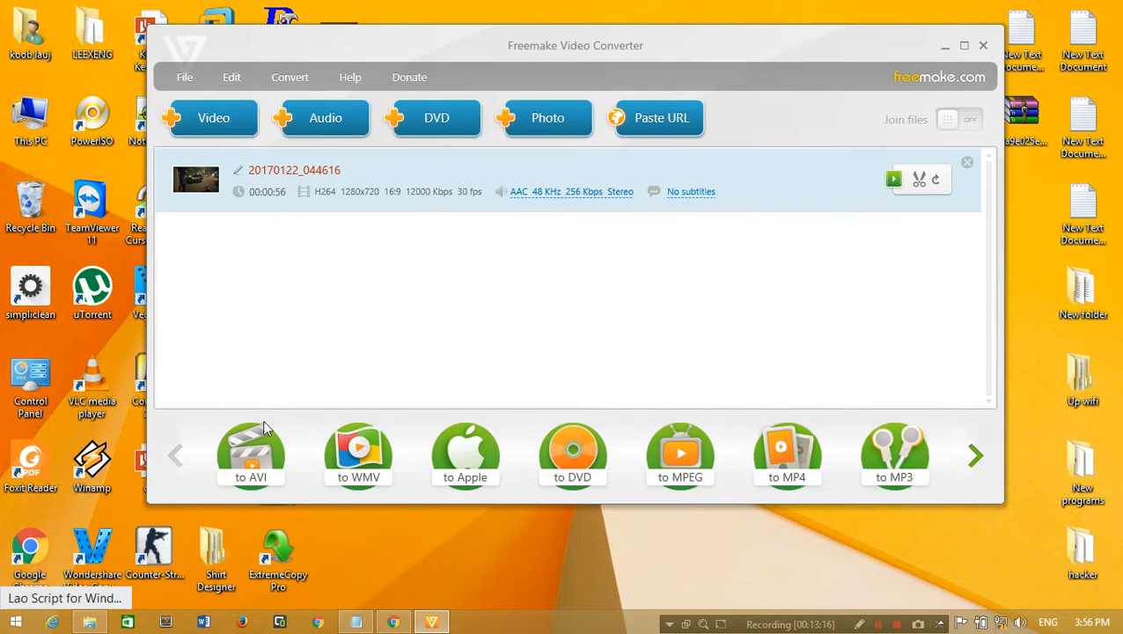
Convert 20170122_044616 to AVI with the HD 1080p preset, saving it in the Videos folder
click(252, 458)
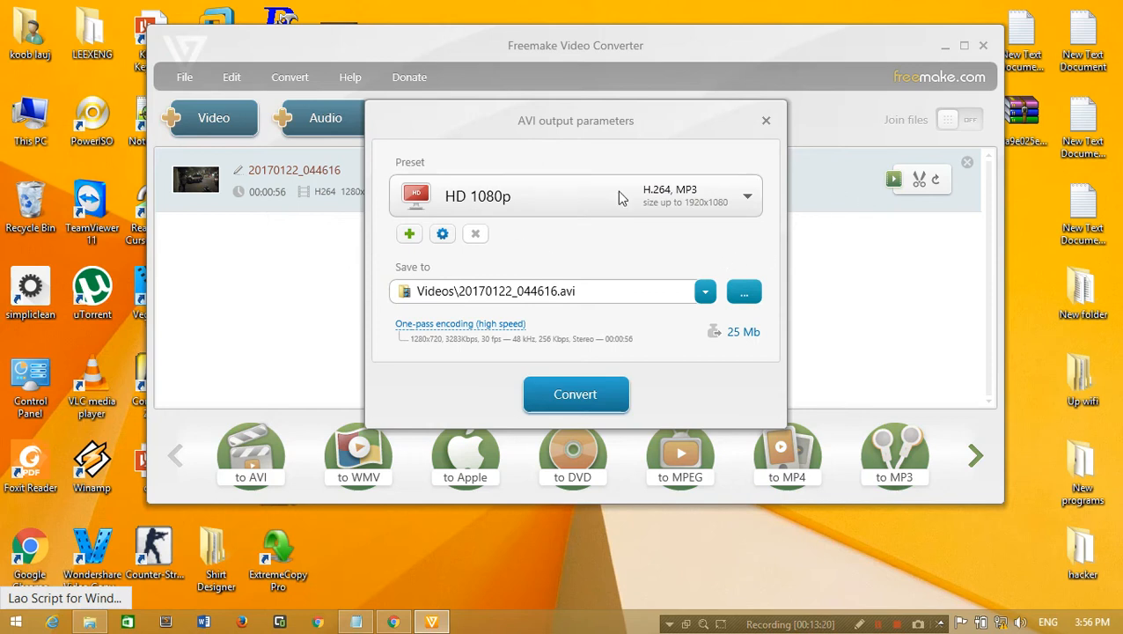
click(749, 198)
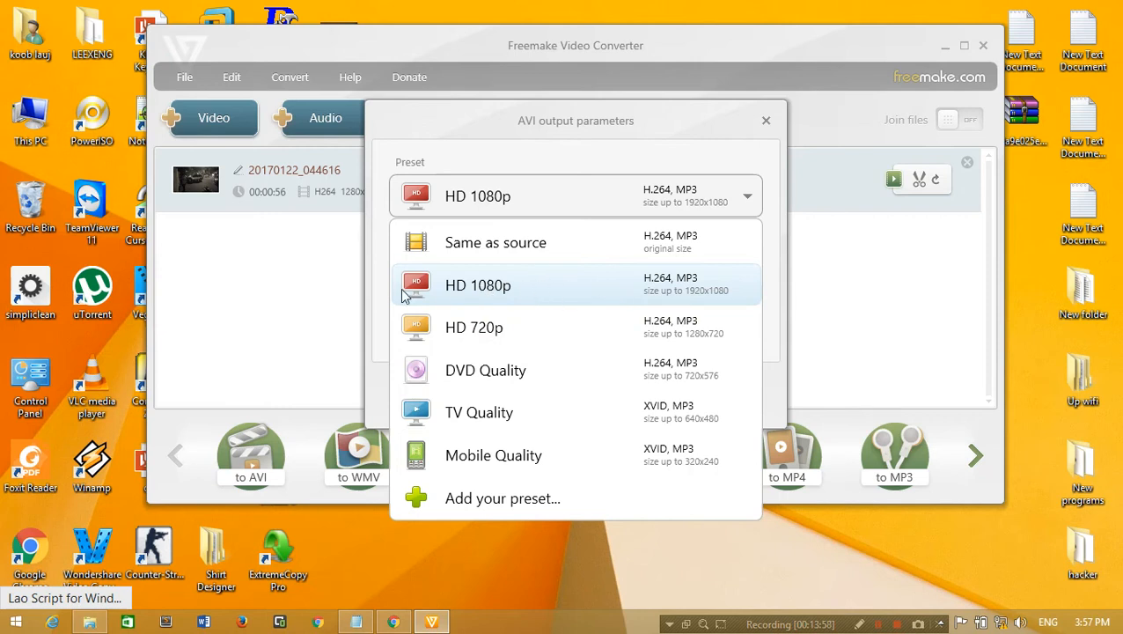
click(522, 284)
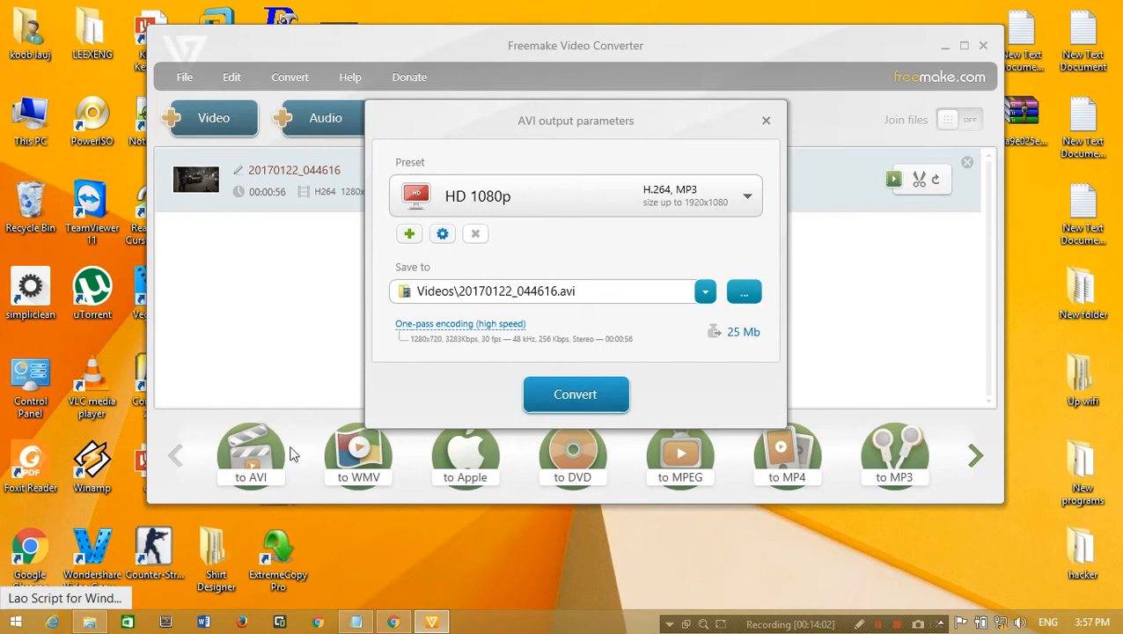
click(576, 394)
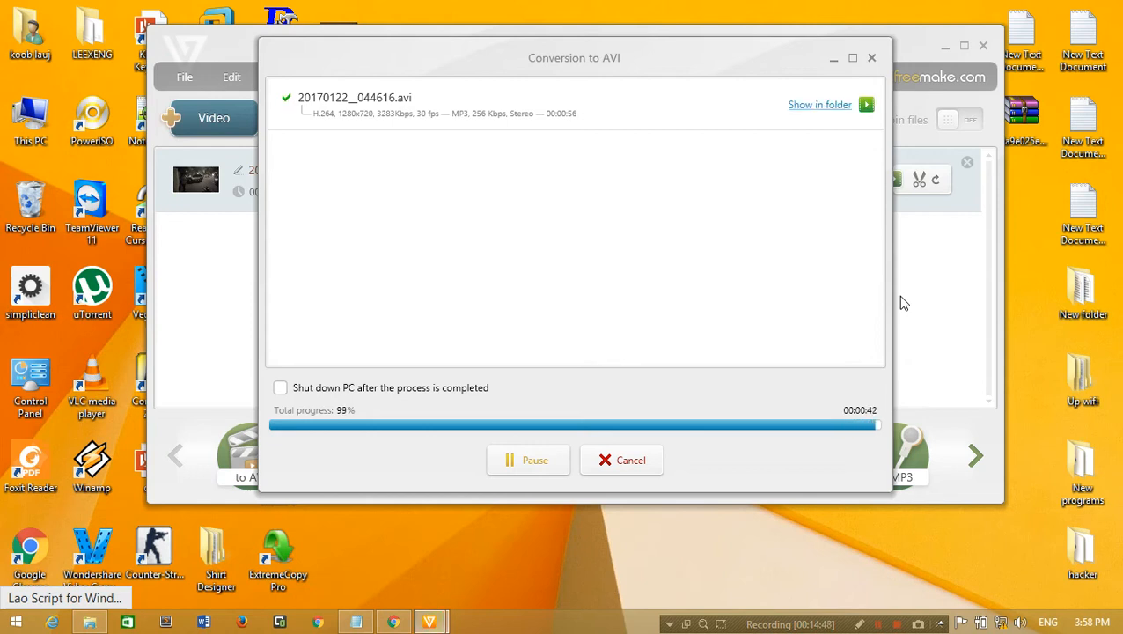
click(569, 340)
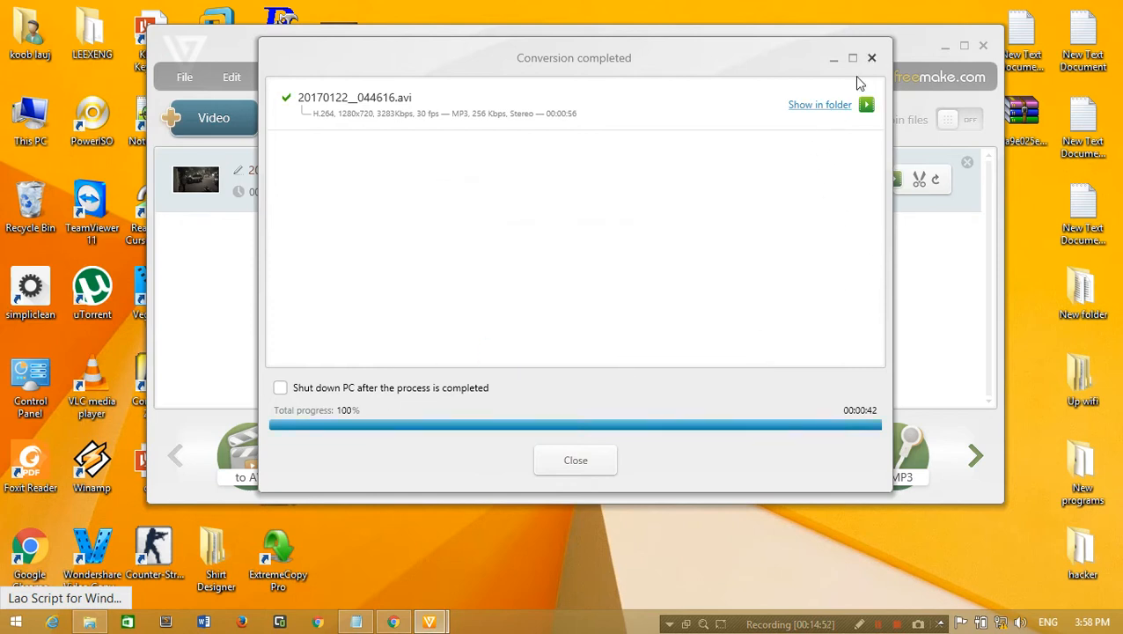
Show the converted 20170122_044616 AVI in its folder and play it full screen to check it
click(826, 109)
click(805, 107)
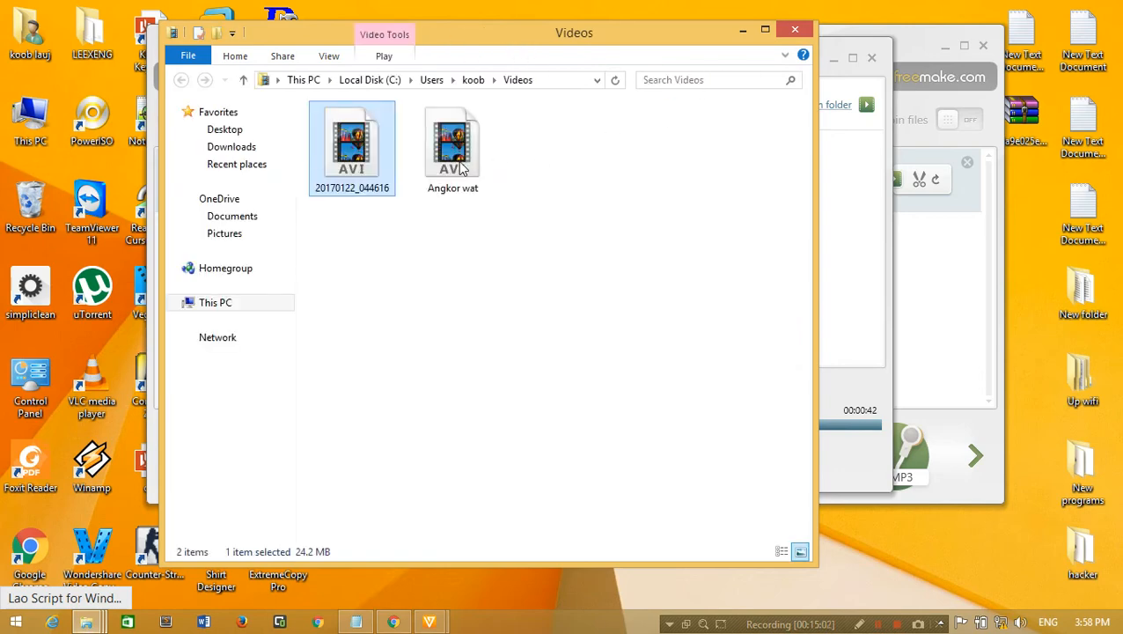
drag(481, 50, 609, 57)
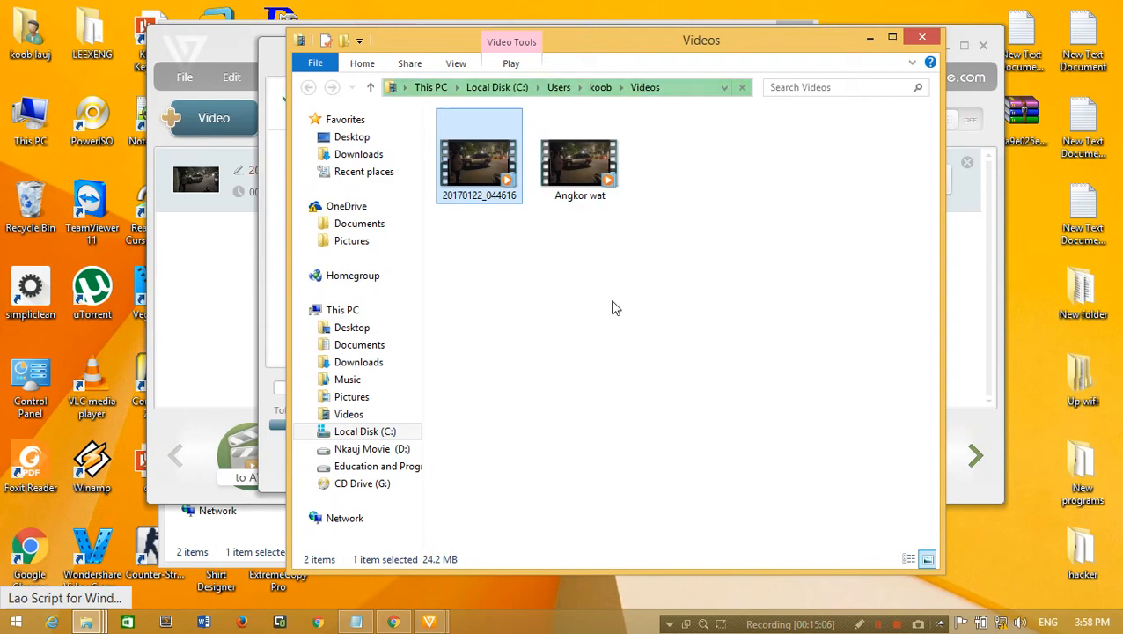
click(706, 288)
double_click(460, 168)
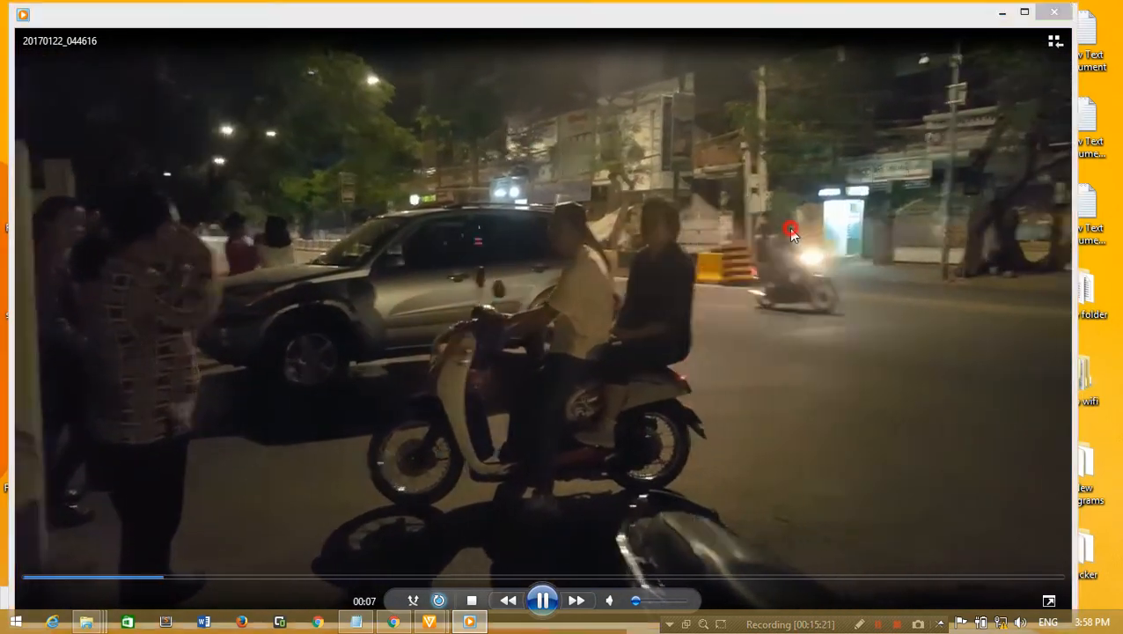
double_click(792, 233)
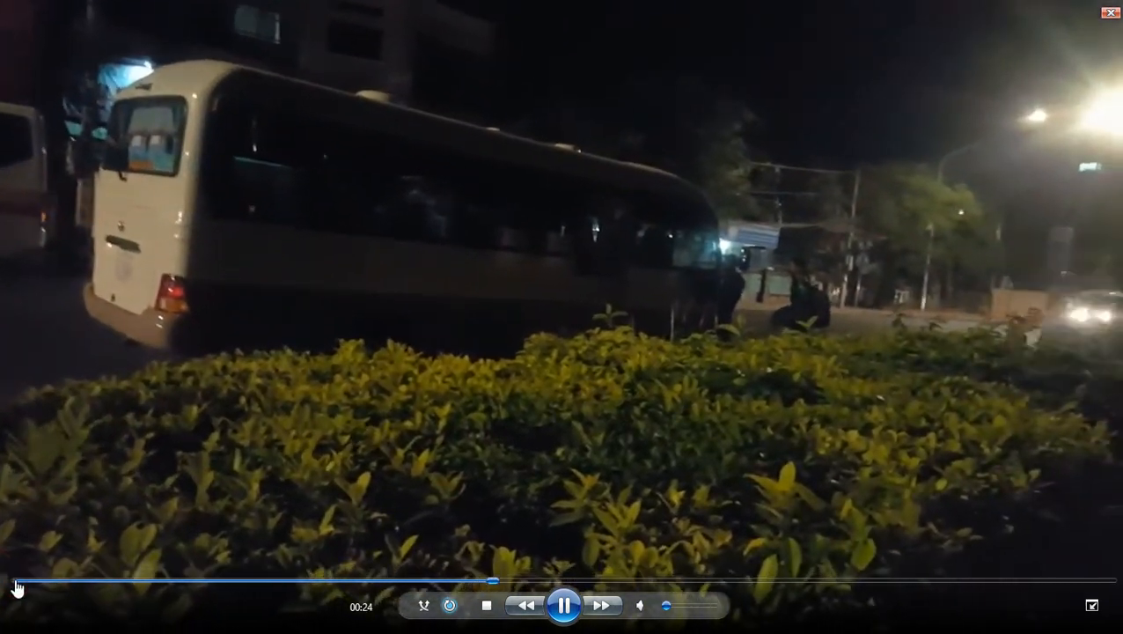
click(16, 584)
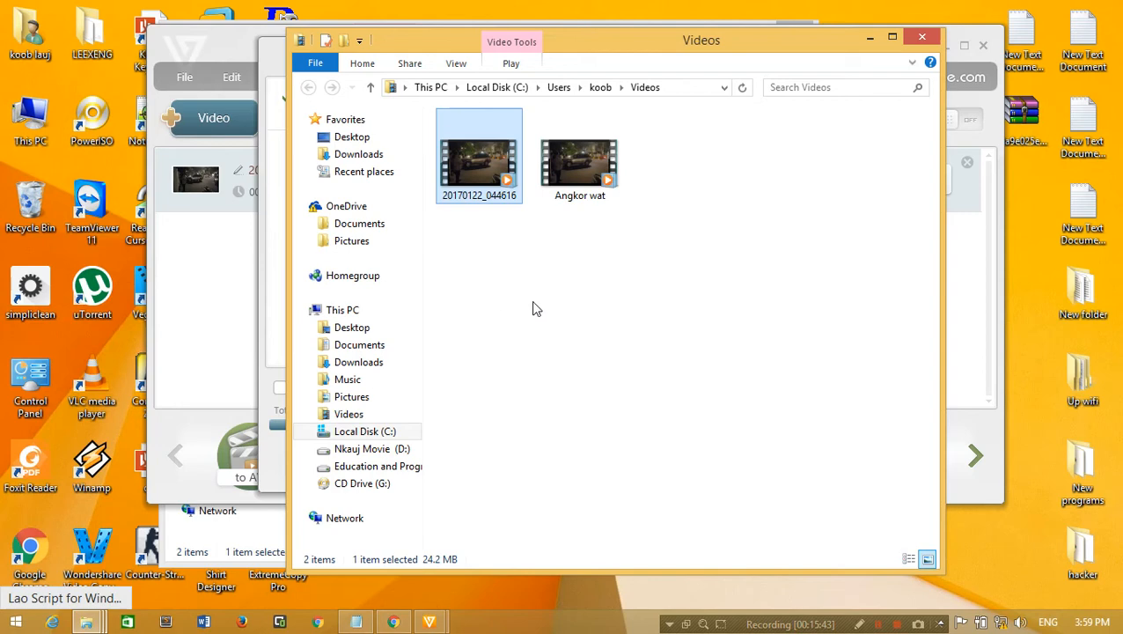
Close the Videos folder windows and the conversion window, and remove 20170122_044616 from the conversion list
click(921, 37)
click(871, 58)
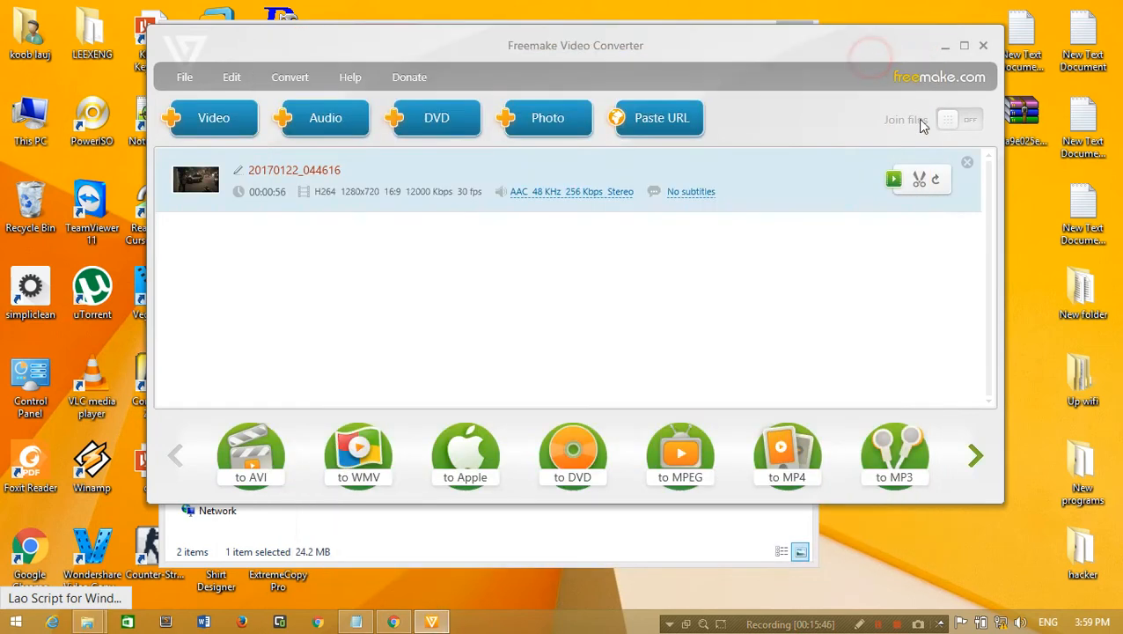
click(967, 163)
drag(469, 54, 638, 38)
click(792, 33)
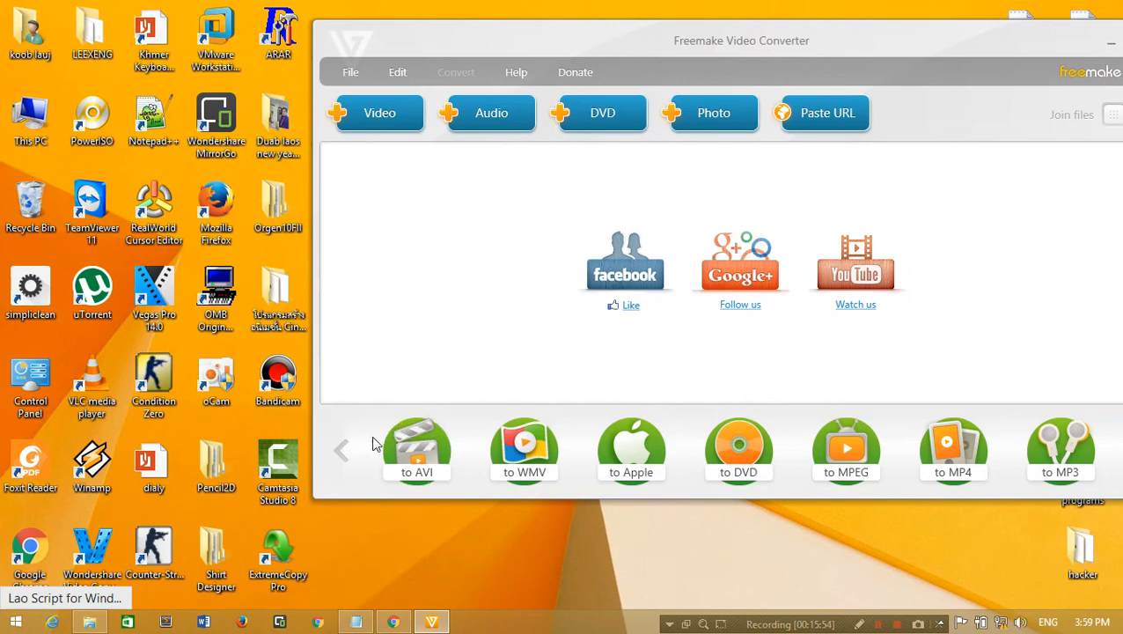
Open the text document อ่านก่อนติดตั้ง from the Freemake_Video_Conve_Gold_4.1.9.12 folder and place it beside the converter window
drag(404, 45, 442, 55)
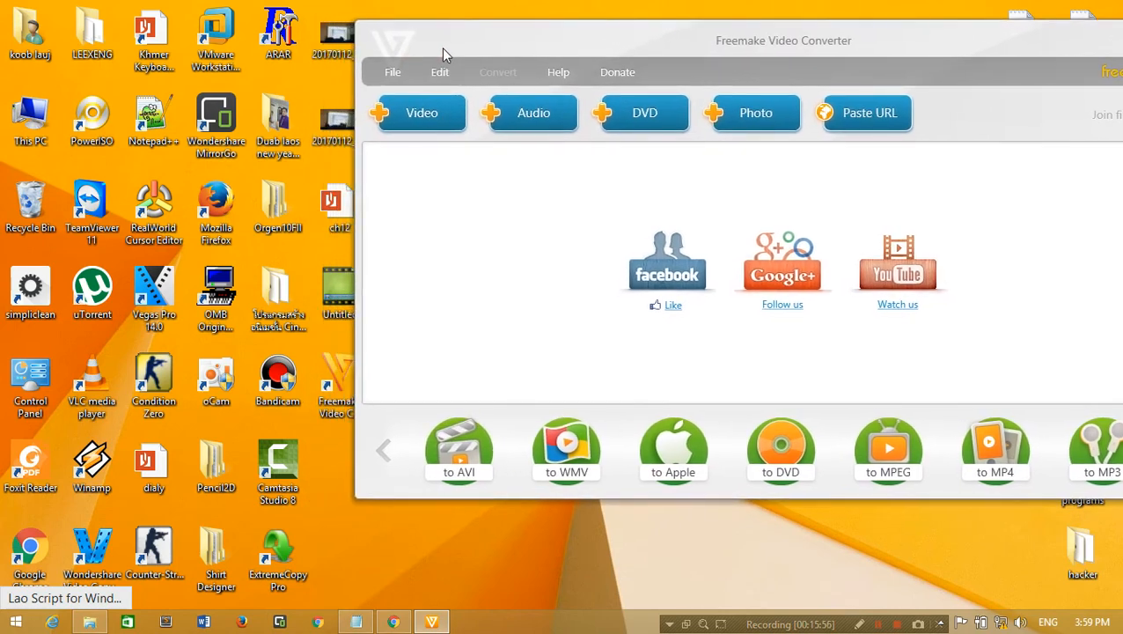
click(354, 623)
click(353, 623)
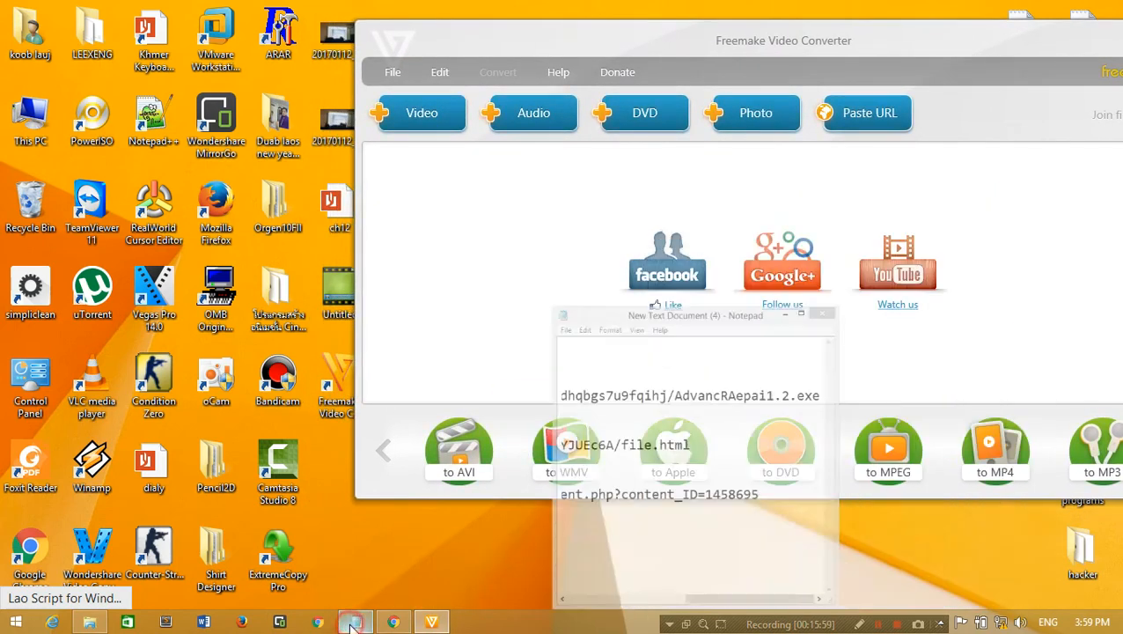
click(89, 623)
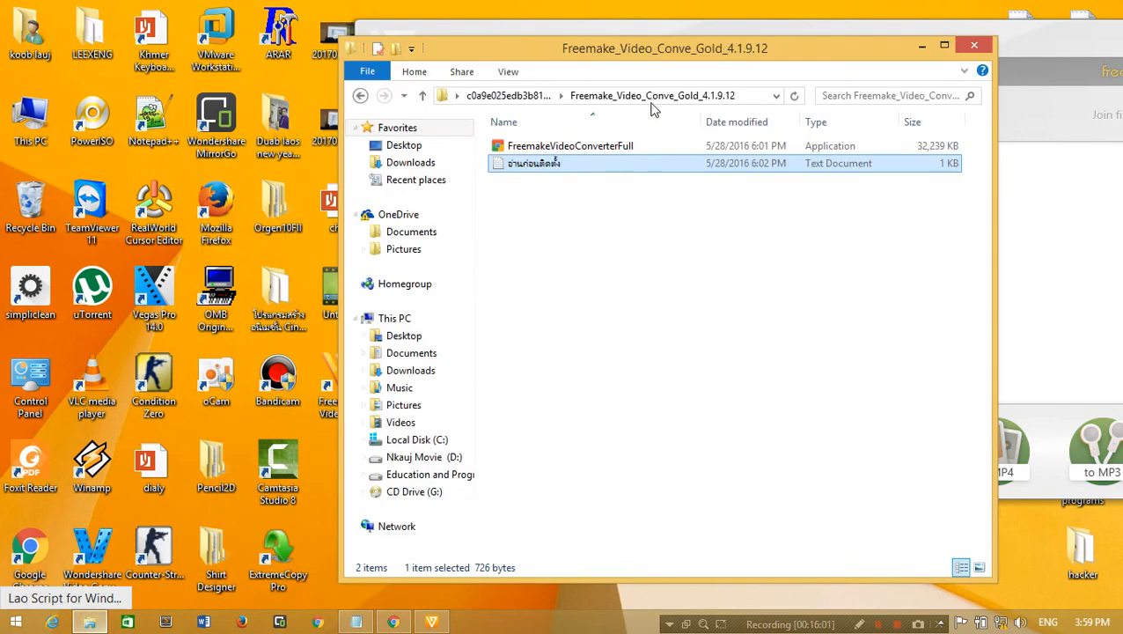
double_click(533, 164)
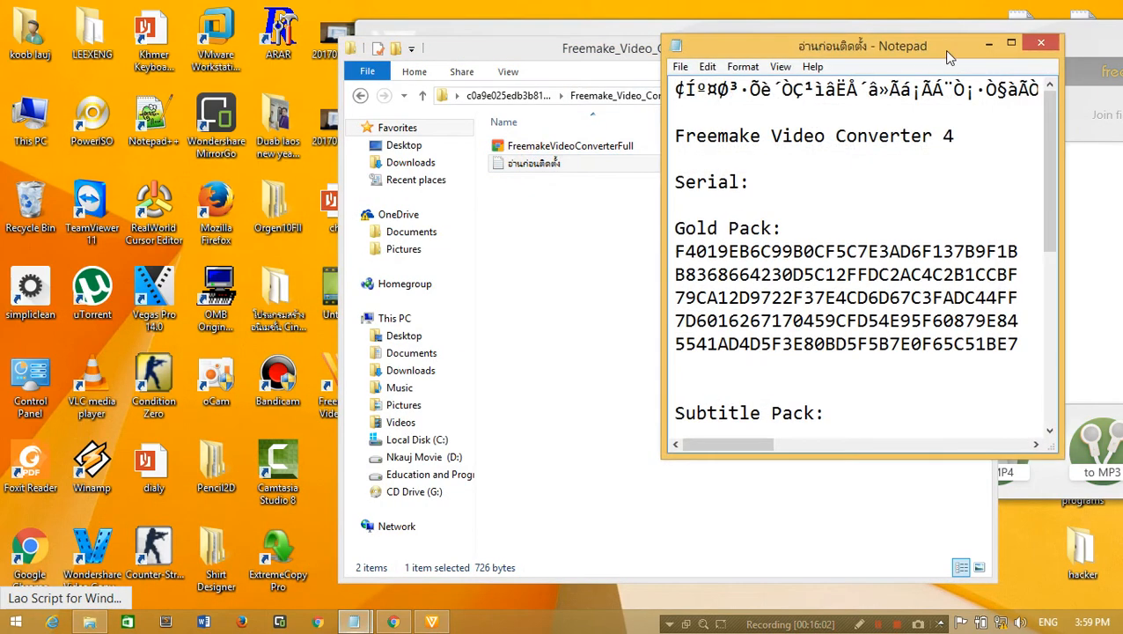
drag(592, 58, 424, 48)
click(742, 45)
drag(742, 45, 151, 19)
drag(506, 44, 598, 51)
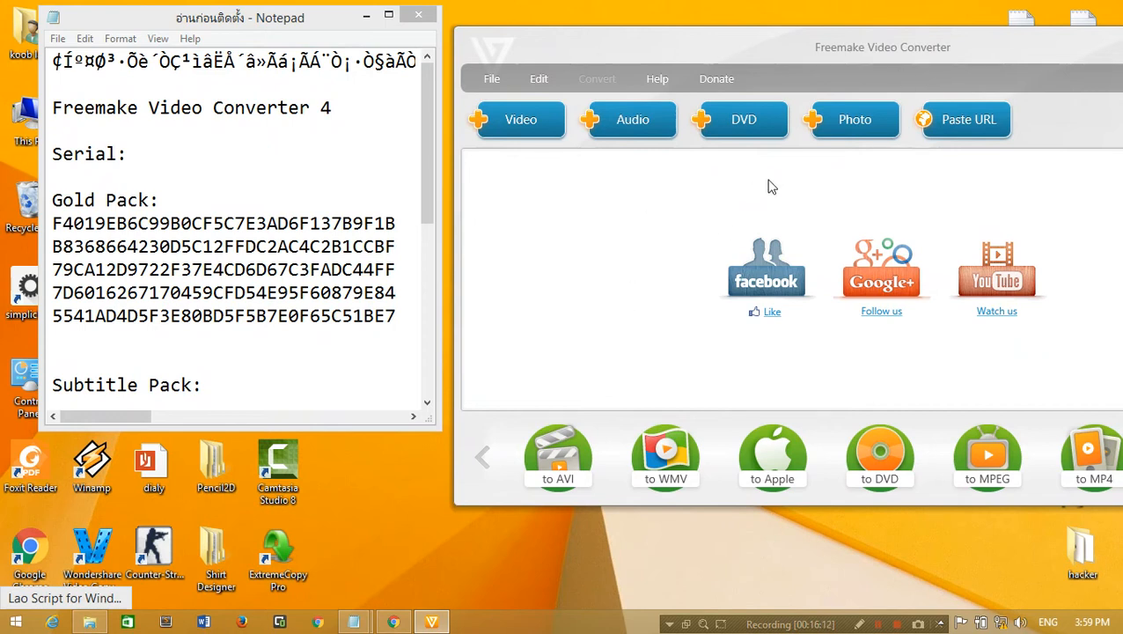
Start the Gold Pack installation and bring up its key entry form
click(668, 82)
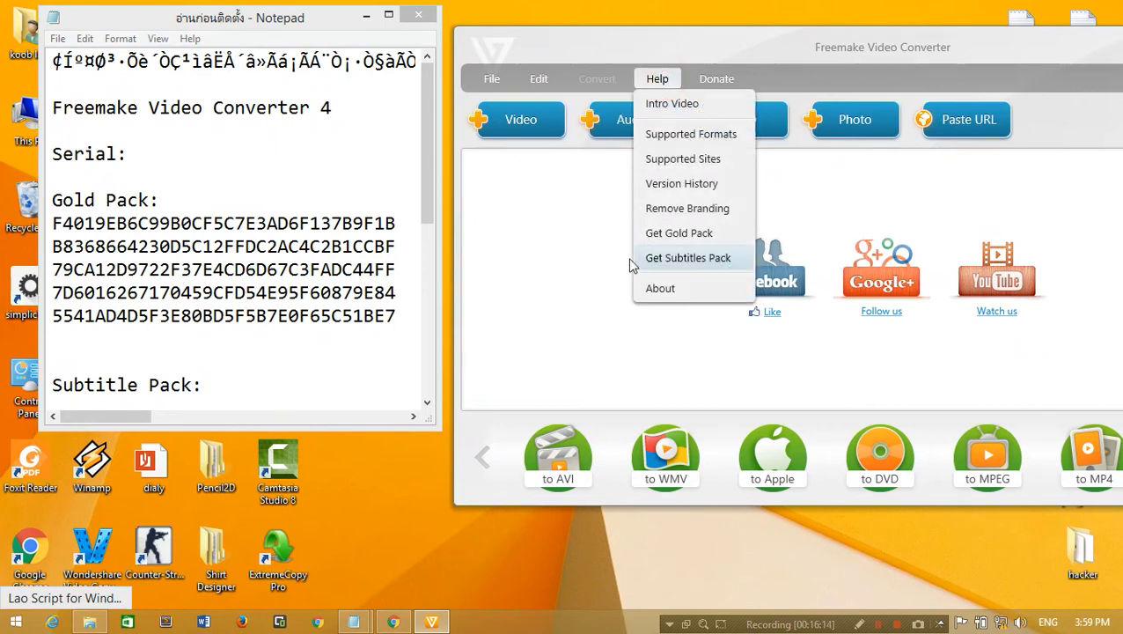
click(704, 236)
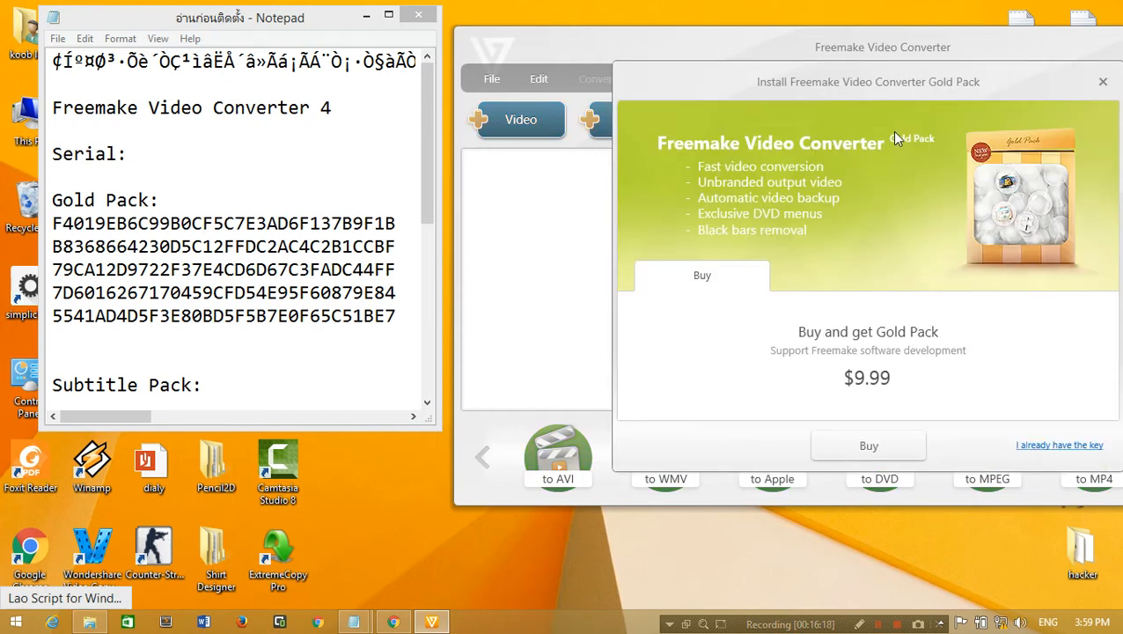
drag(924, 85, 819, 73)
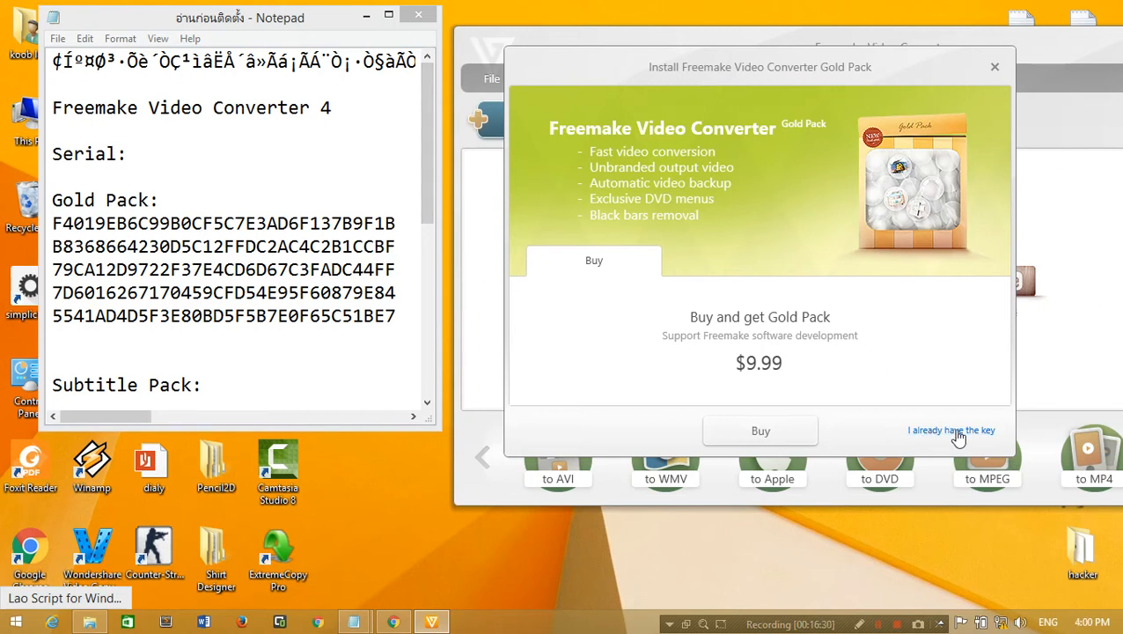
click(956, 430)
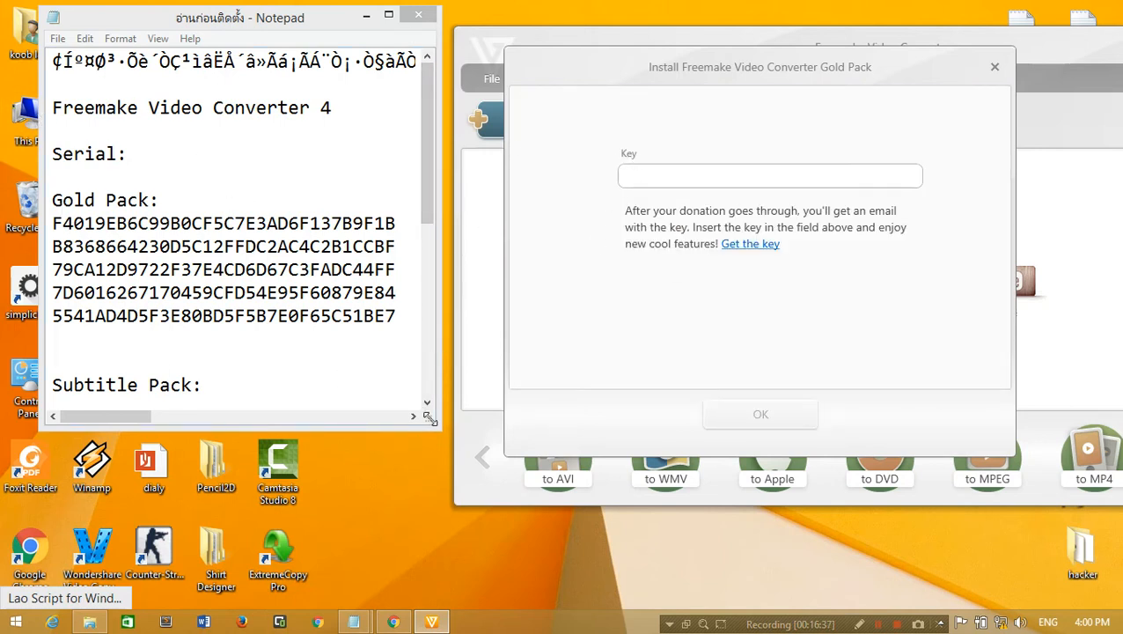
Copy the second Gold Pack licence key from the enlarged Notepad document and paste it into the Key field
drag(427, 416, 560, 593)
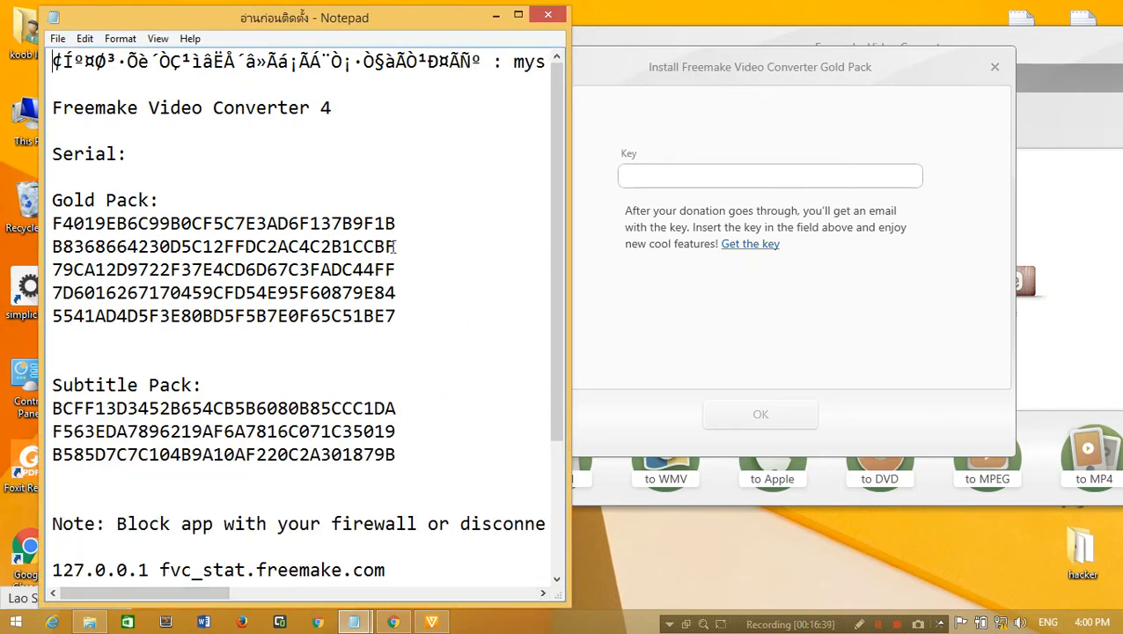
double_click(396, 247)
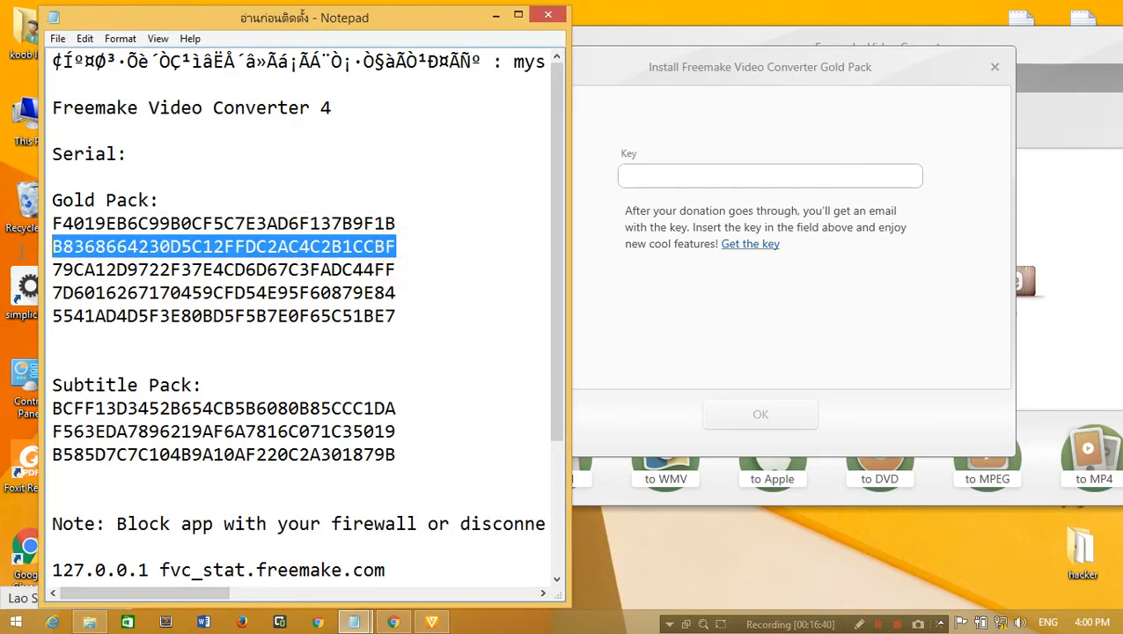
right_click(95, 247)
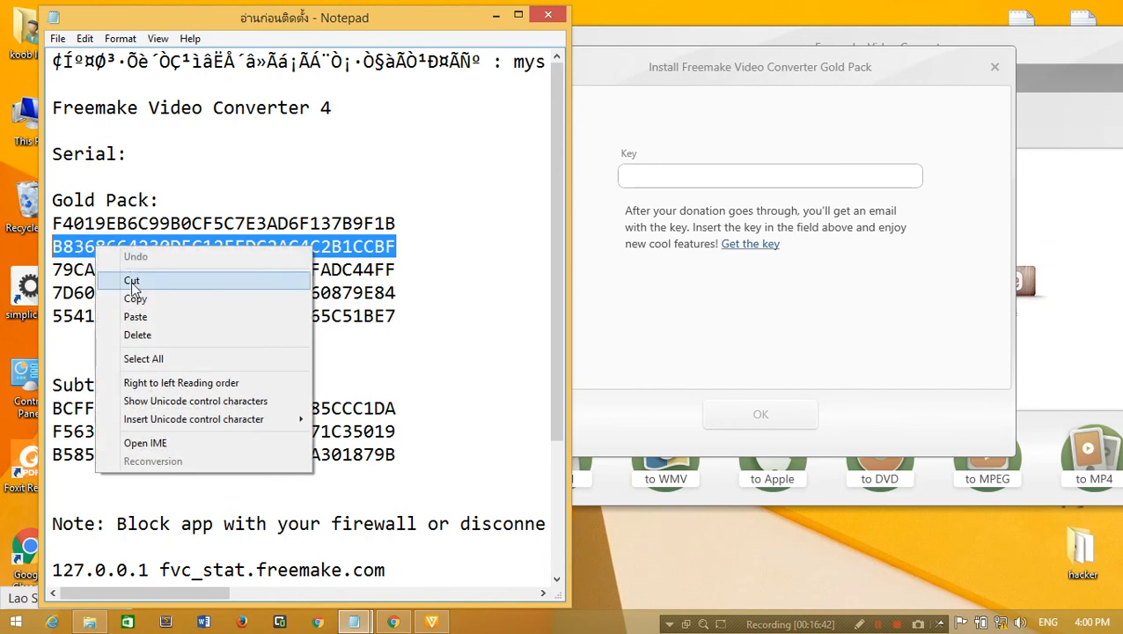
click(128, 299)
click(724, 174)
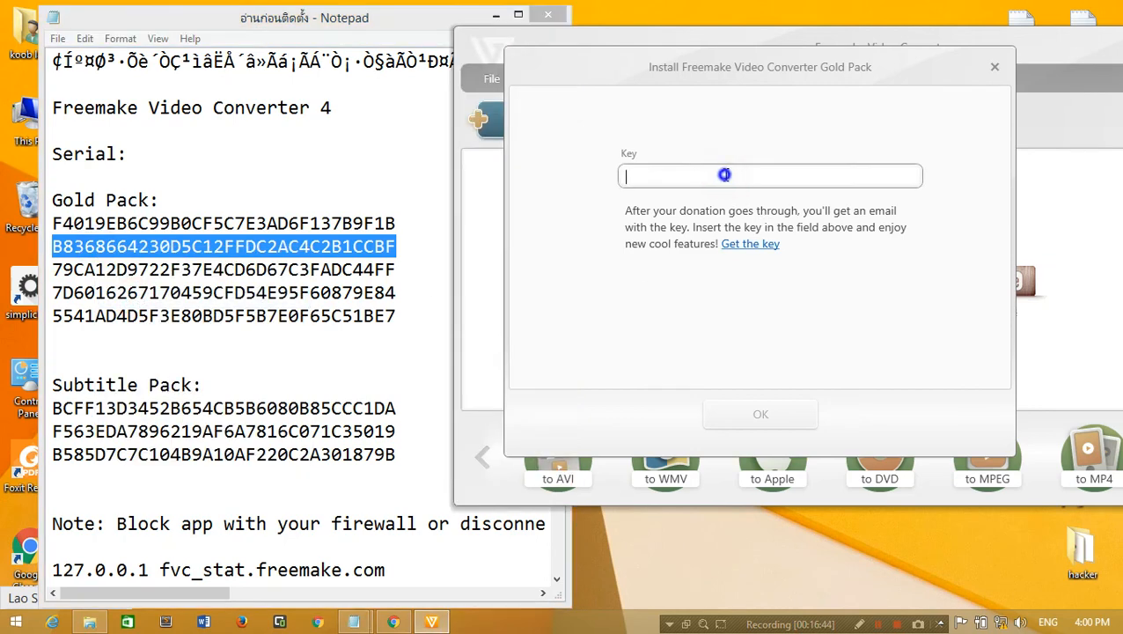
right_click(726, 176)
click(767, 223)
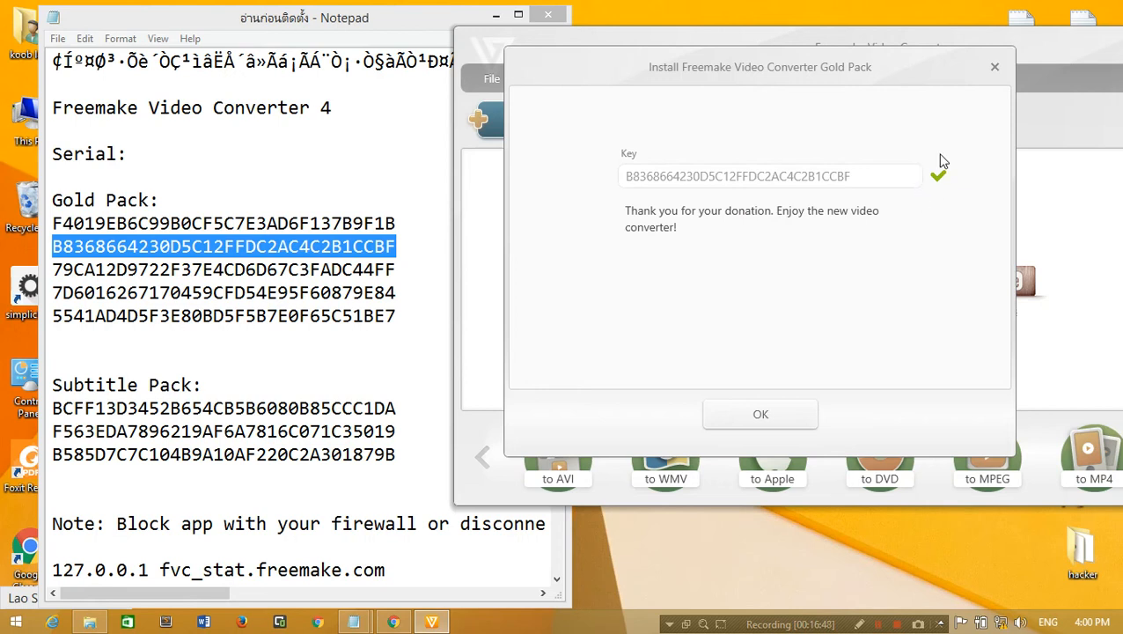
Confirm the Gold Pack installation and close its success message and installation window
click(764, 413)
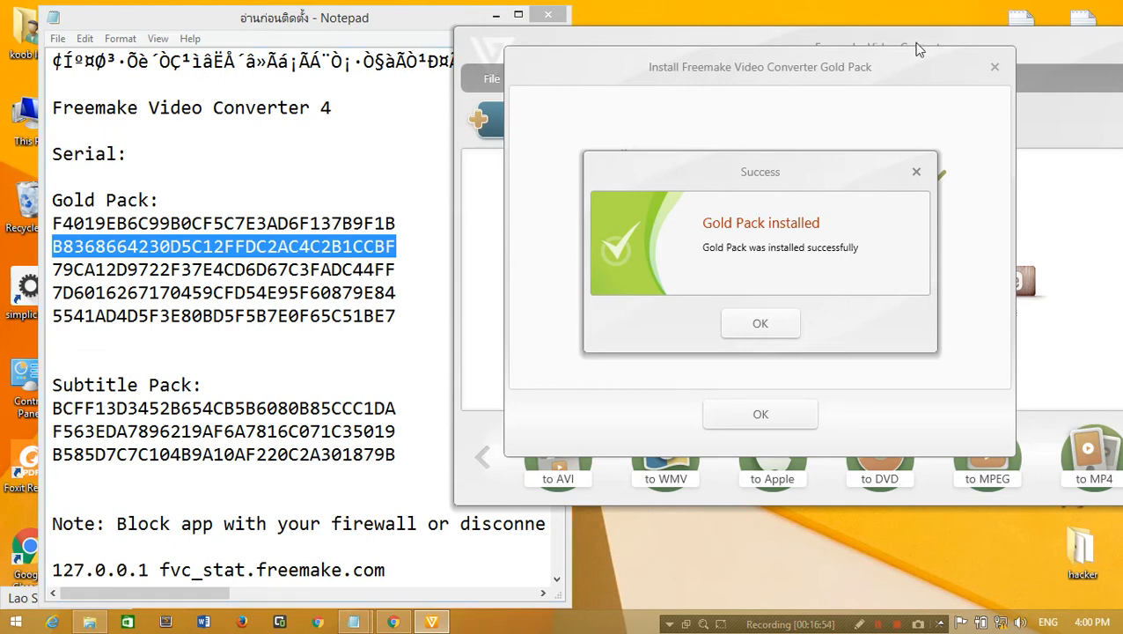
click(764, 326)
click(768, 416)
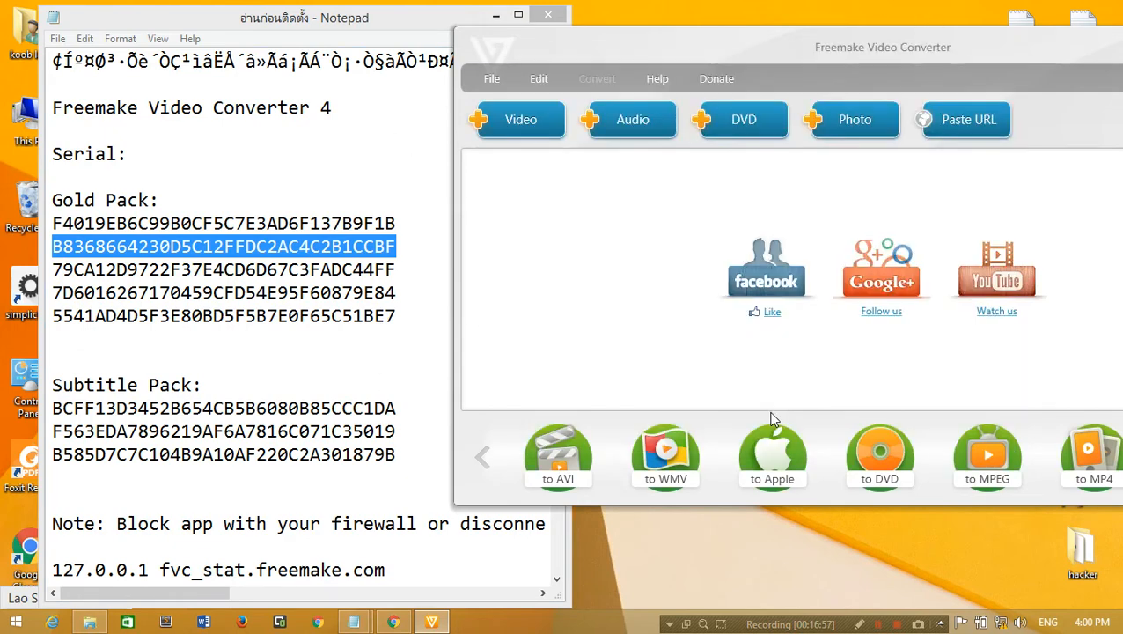
Start the Subtitles Pack installation and bring up its key entry form
click(658, 80)
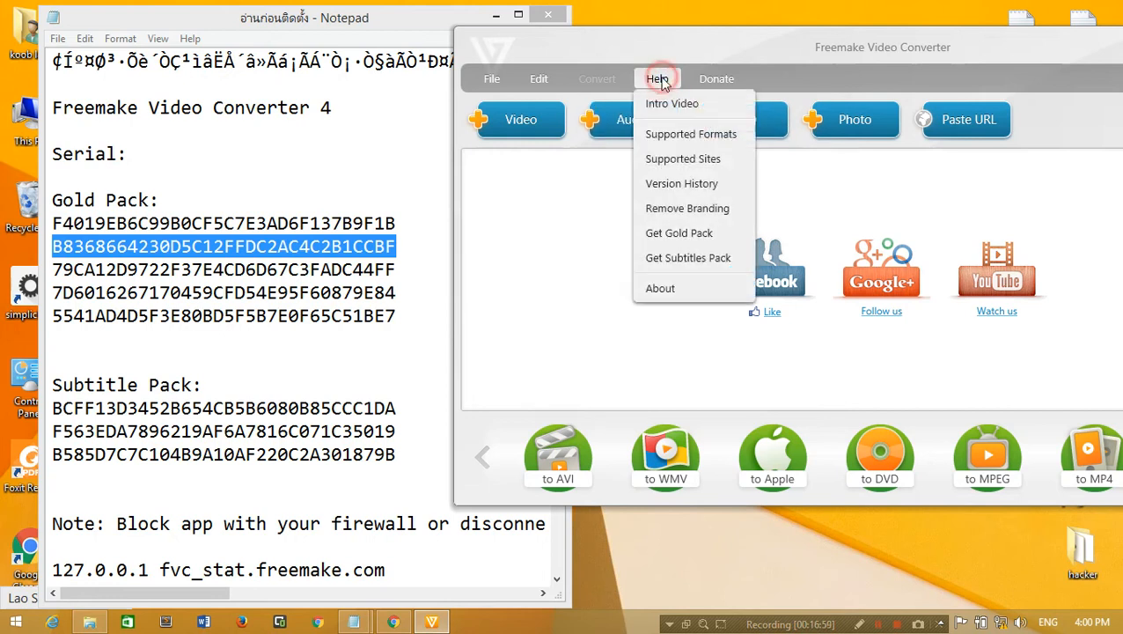
click(702, 259)
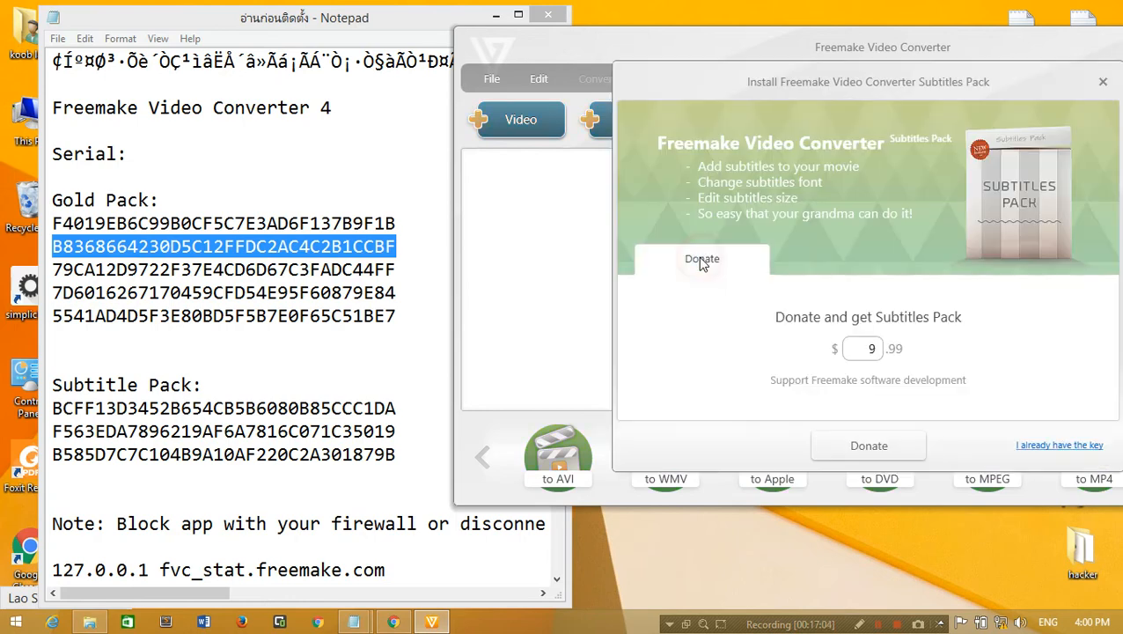
click(1053, 447)
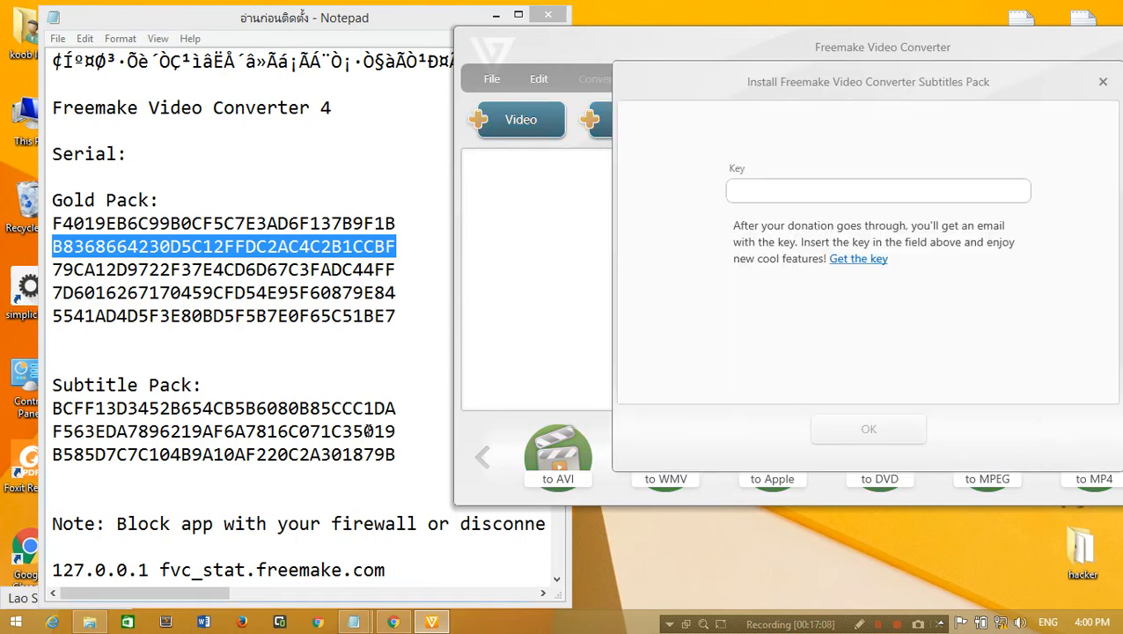
Copy the first Subtitle Pack licence key from the Notepad document and paste it into the Key field
drag(52, 385, 213, 408)
drag(420, 409, 50, 408)
right_click(64, 408)
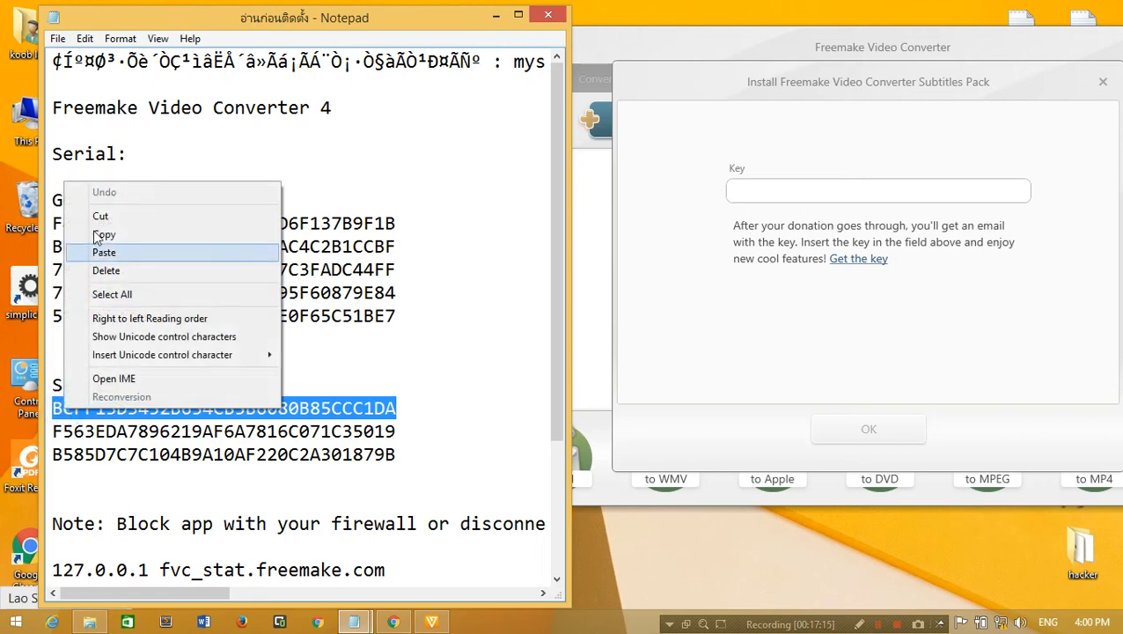
click(103, 234)
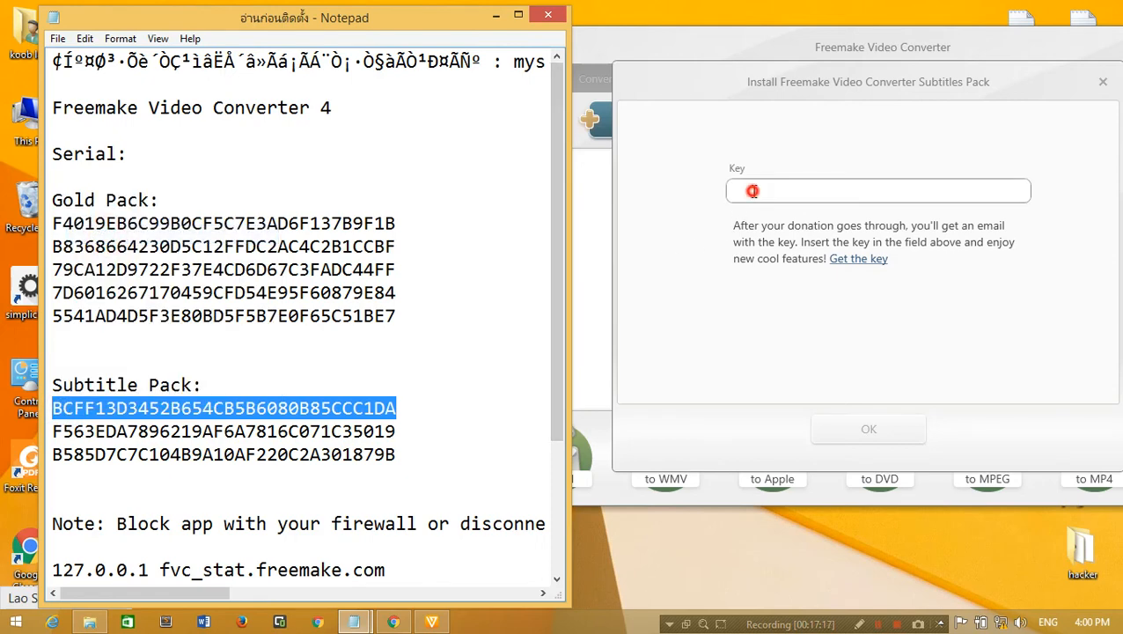
click(743, 191)
right_click(753, 193)
click(775, 238)
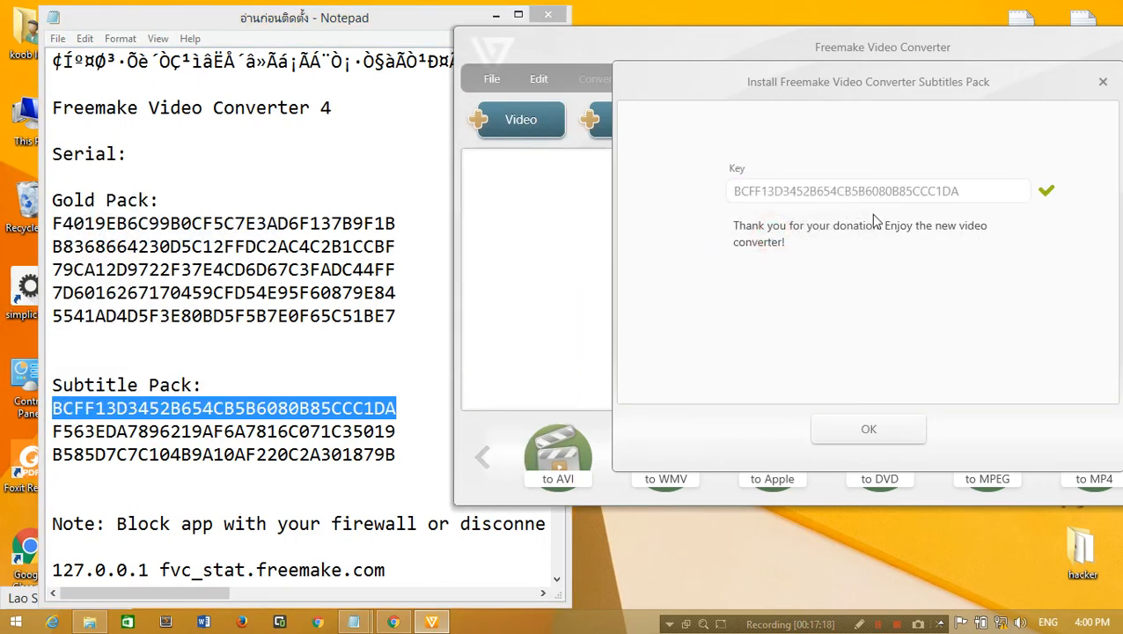
Confirm the Subtitles Pack installation, dismiss its success message and close the Notepad document beside the converter
drag(825, 80, 583, 80)
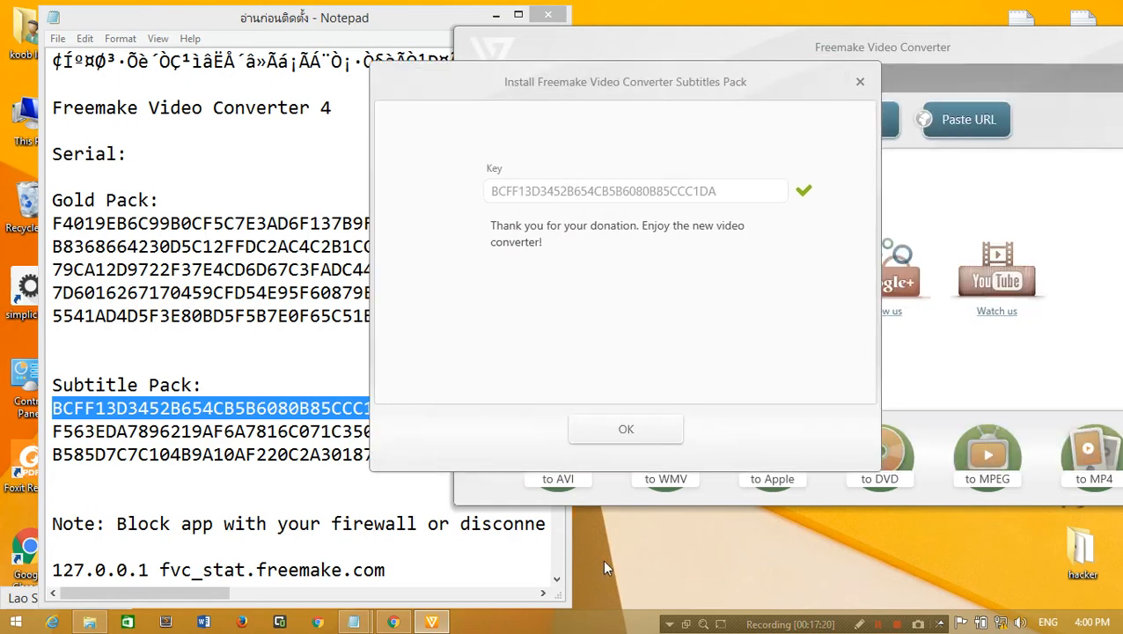
click(627, 430)
click(617, 327)
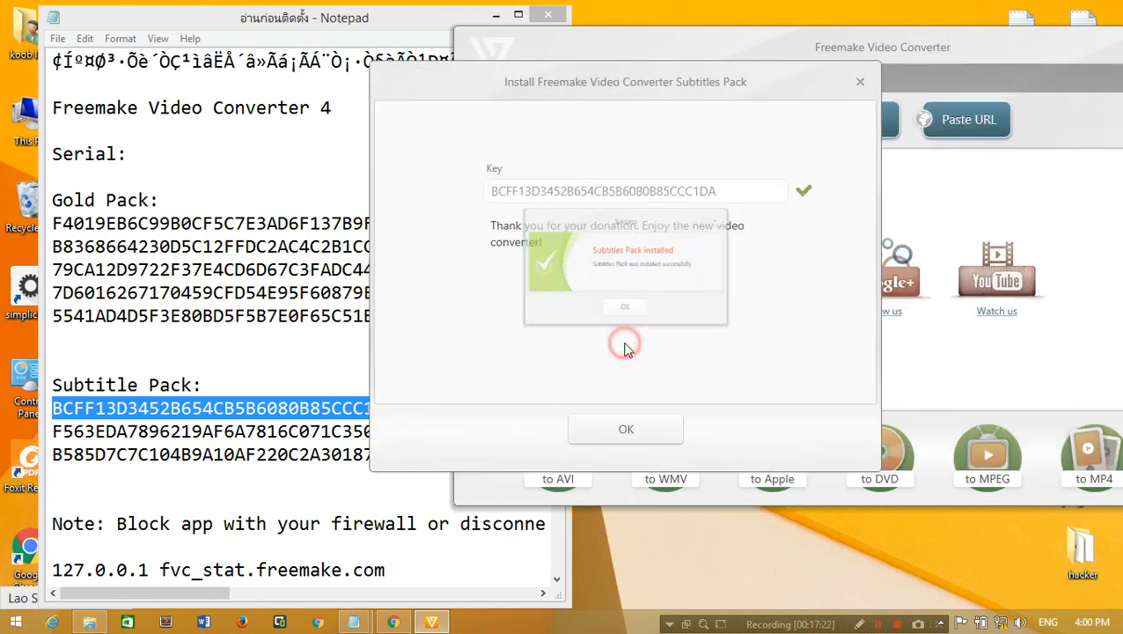
click(547, 14)
drag(553, 50, 212, 53)
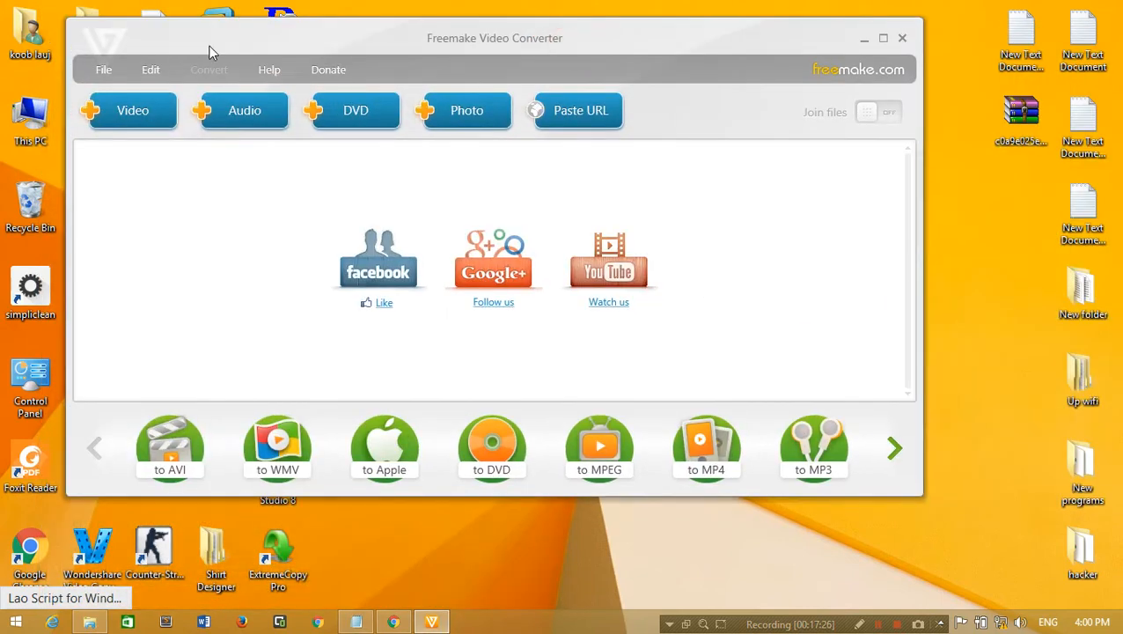
right_click(937, 38)
click(960, 95)
right_click(938, 62)
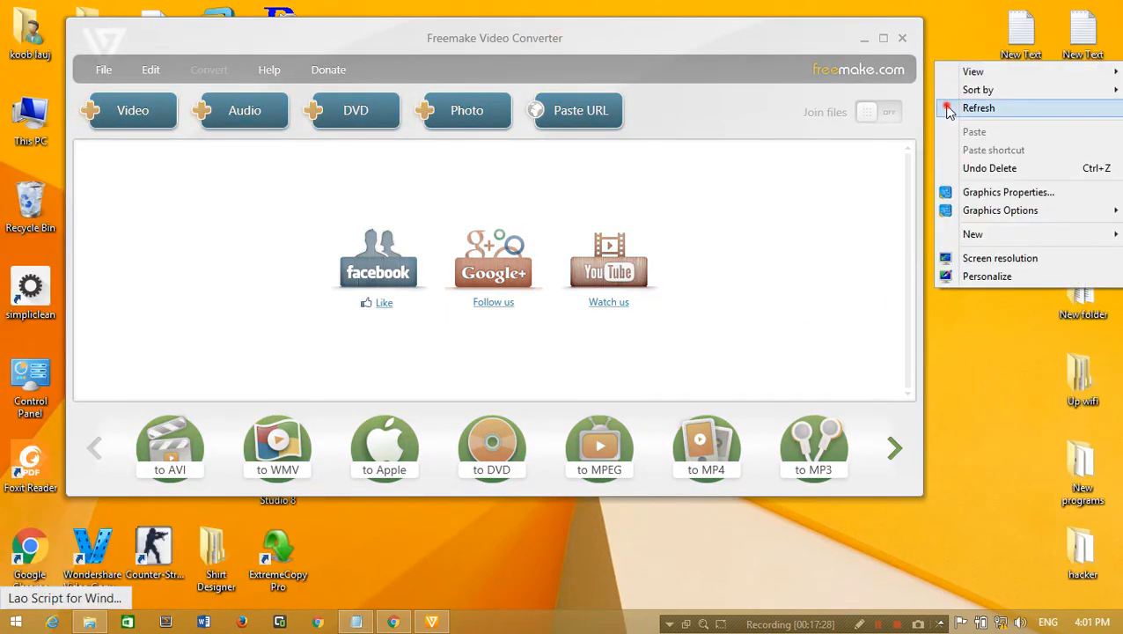
click(949, 109)
drag(313, 45, 379, 51)
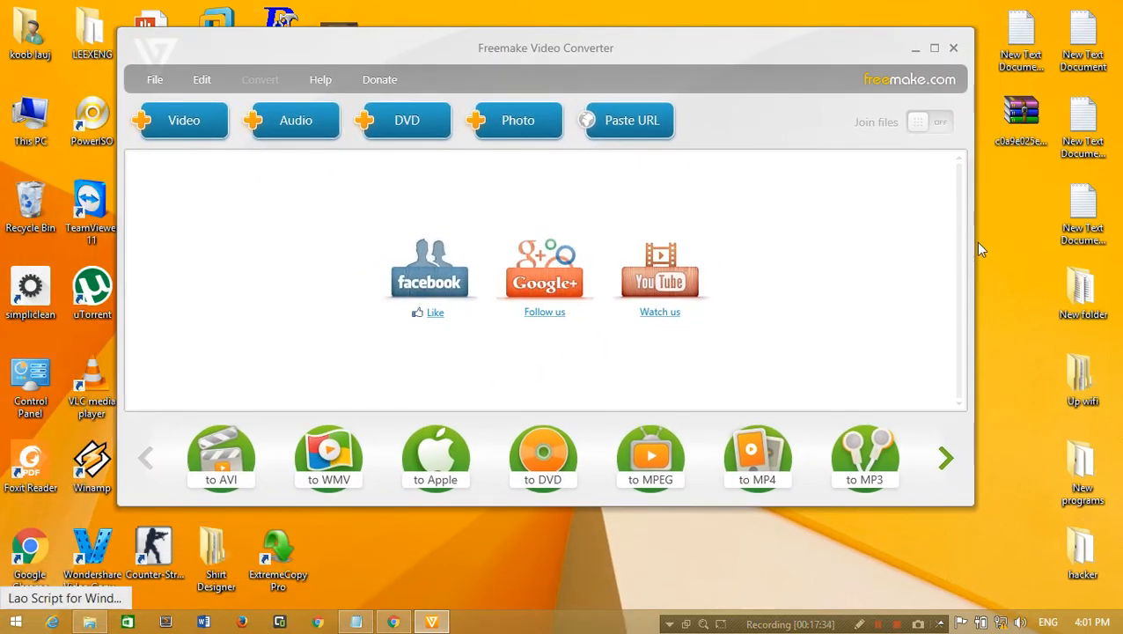
right_click(1021, 158)
click(1020, 208)
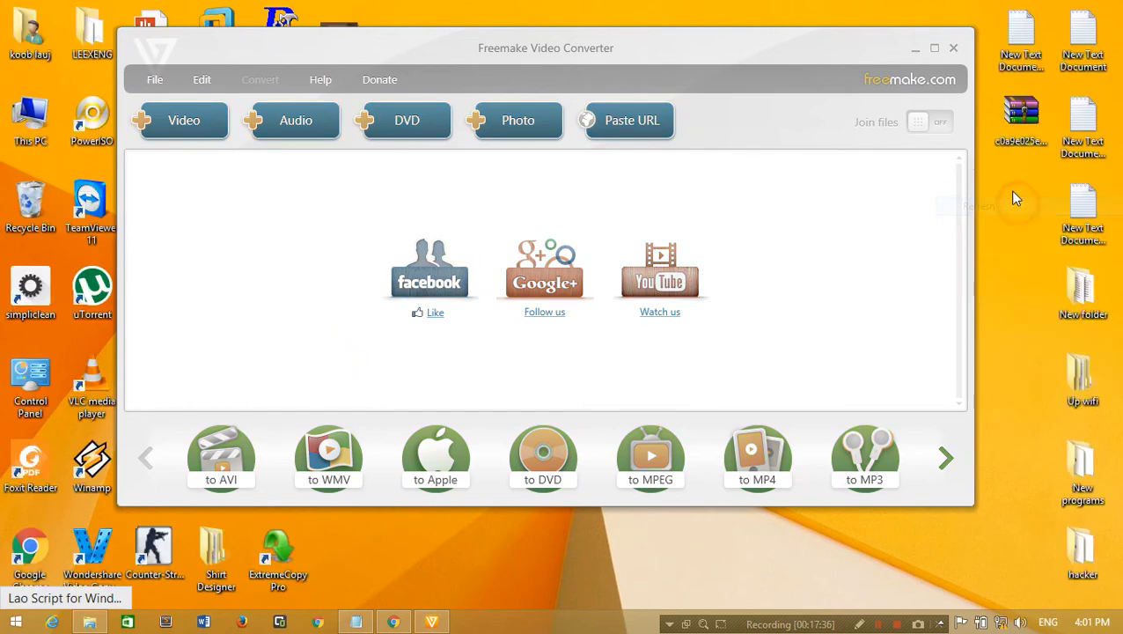
right_click(1014, 181)
click(977, 220)
Open the list of network adapters through the Network and Sharing Center
click(1002, 622)
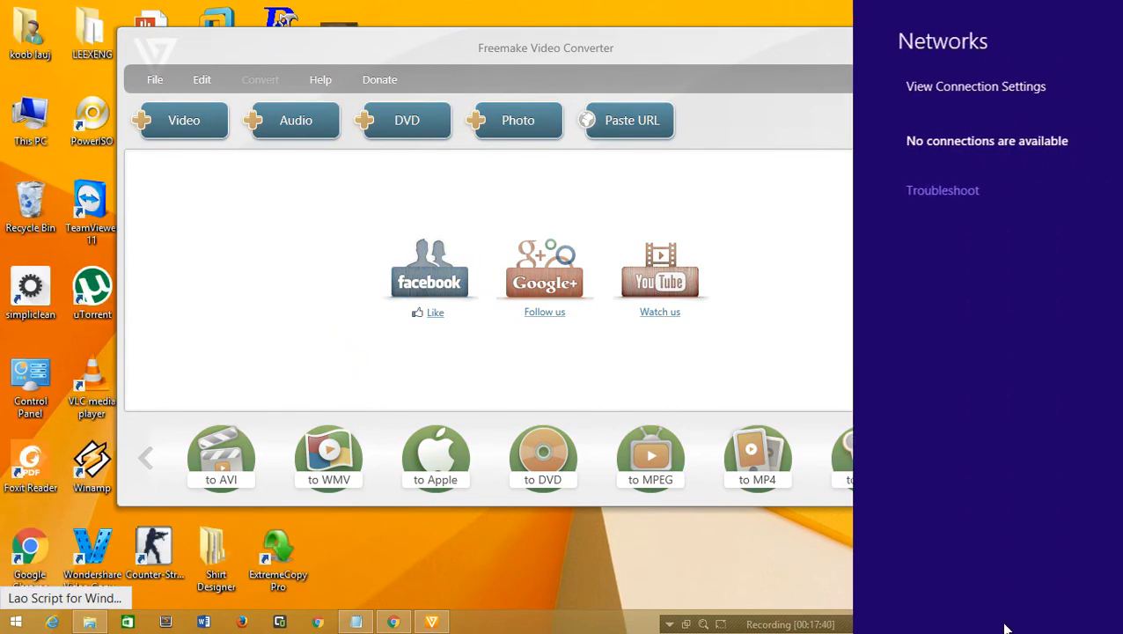
click(678, 533)
right_click(1001, 621)
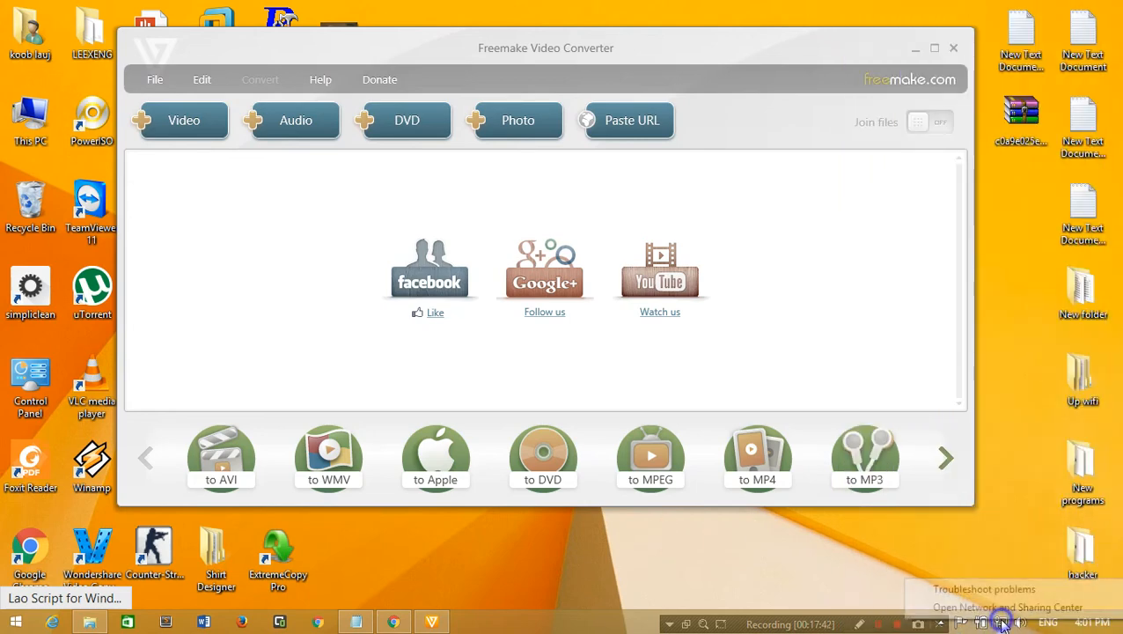
click(990, 607)
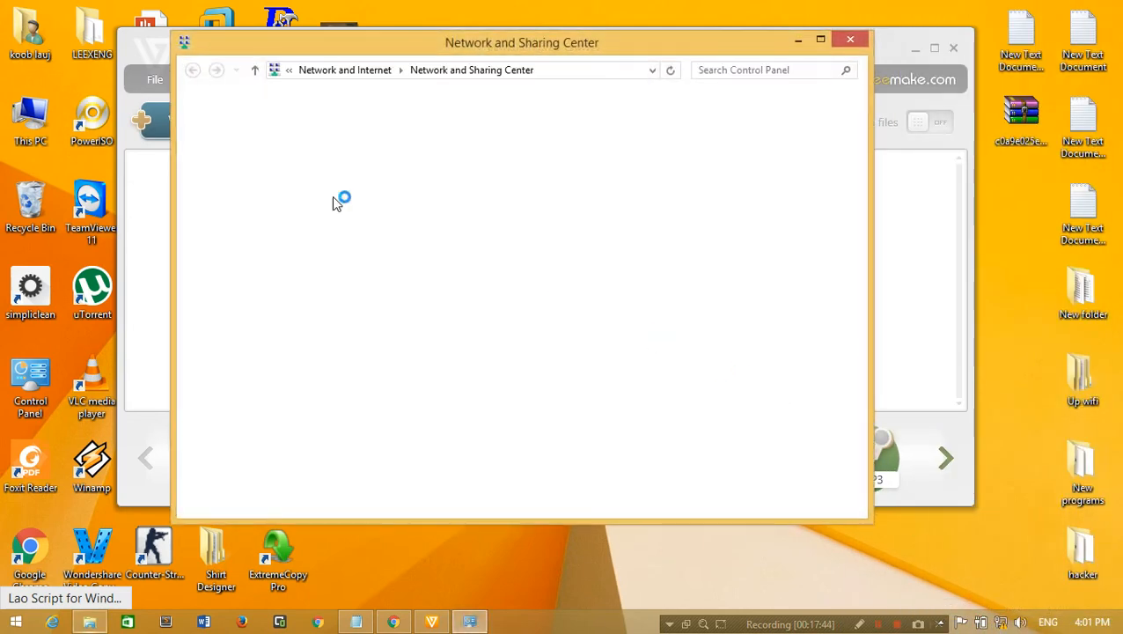
click(236, 134)
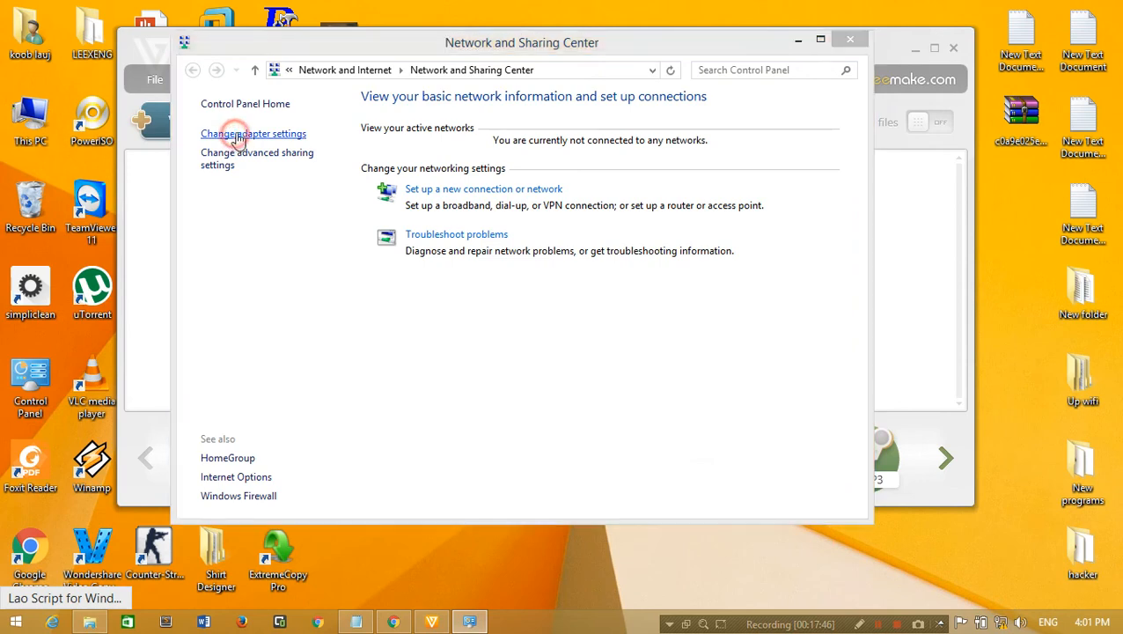
Enable the Wi-Fi adapter and close both network windows
click(490, 204)
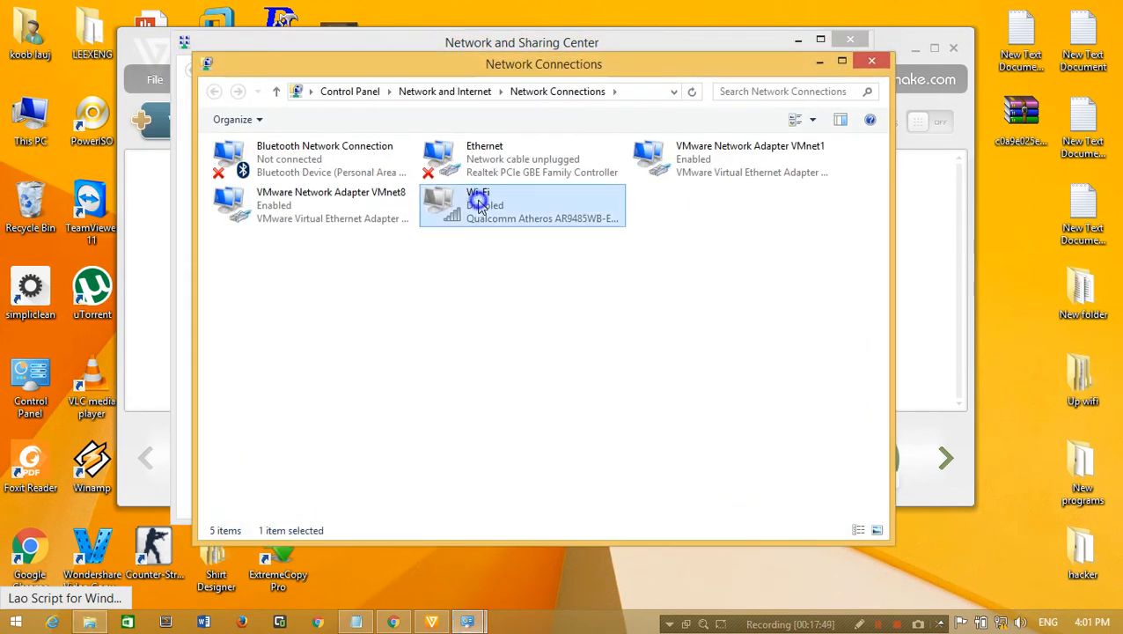
right_click(490, 204)
click(490, 211)
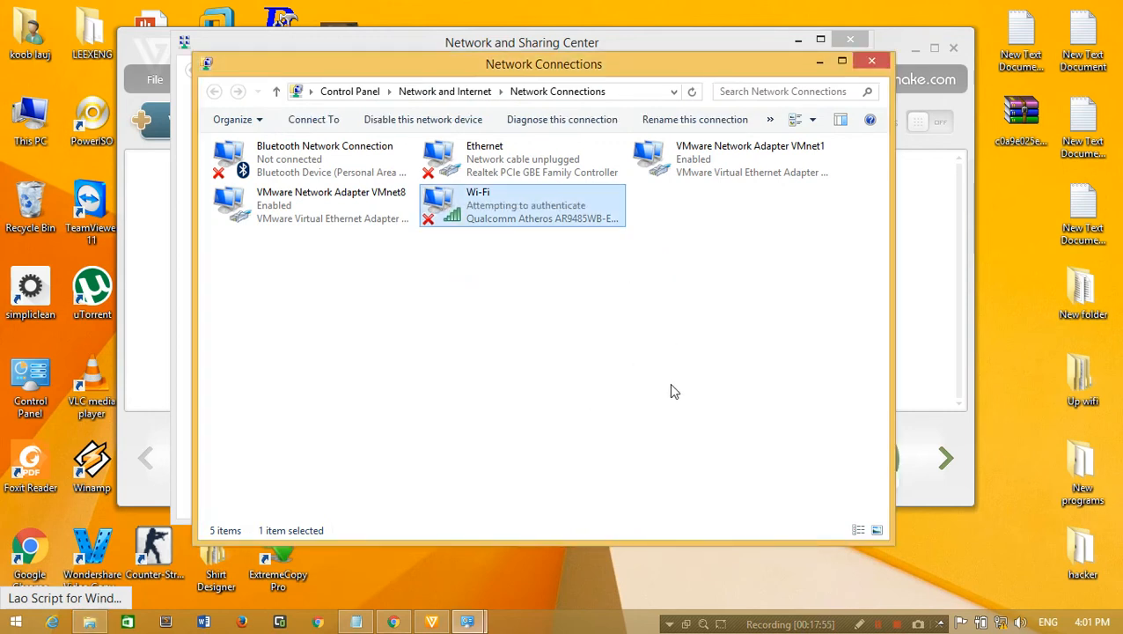
click(873, 61)
click(850, 39)
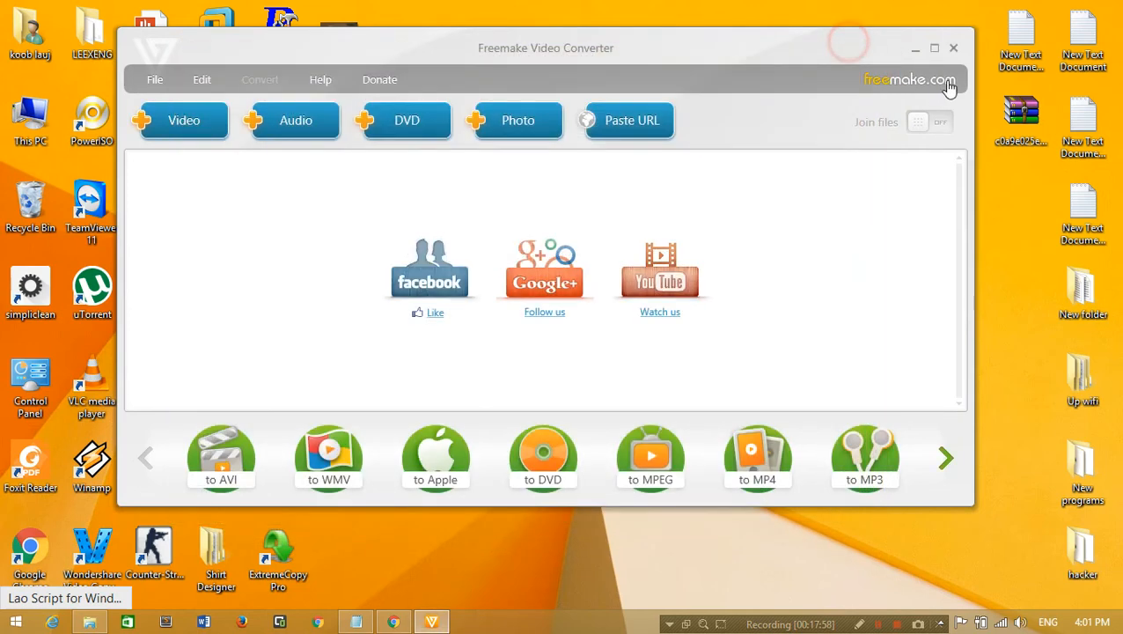
Minimise the Freemake Video Converter window and refresh the desktop
click(914, 49)
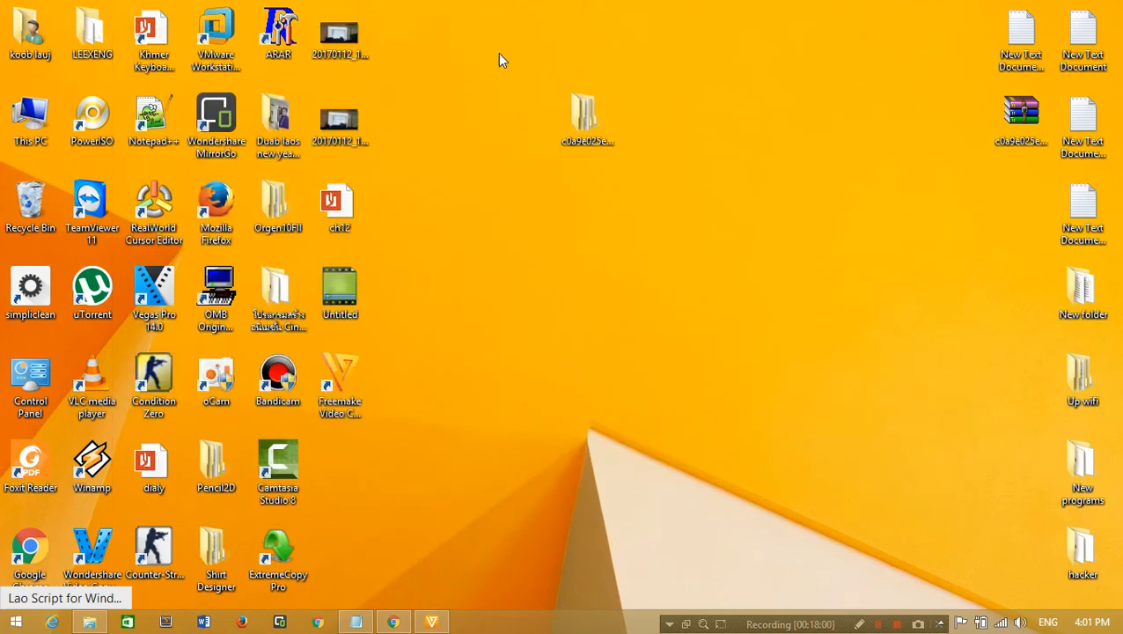
right_click(608, 35)
click(647, 78)
right_click(609, 35)
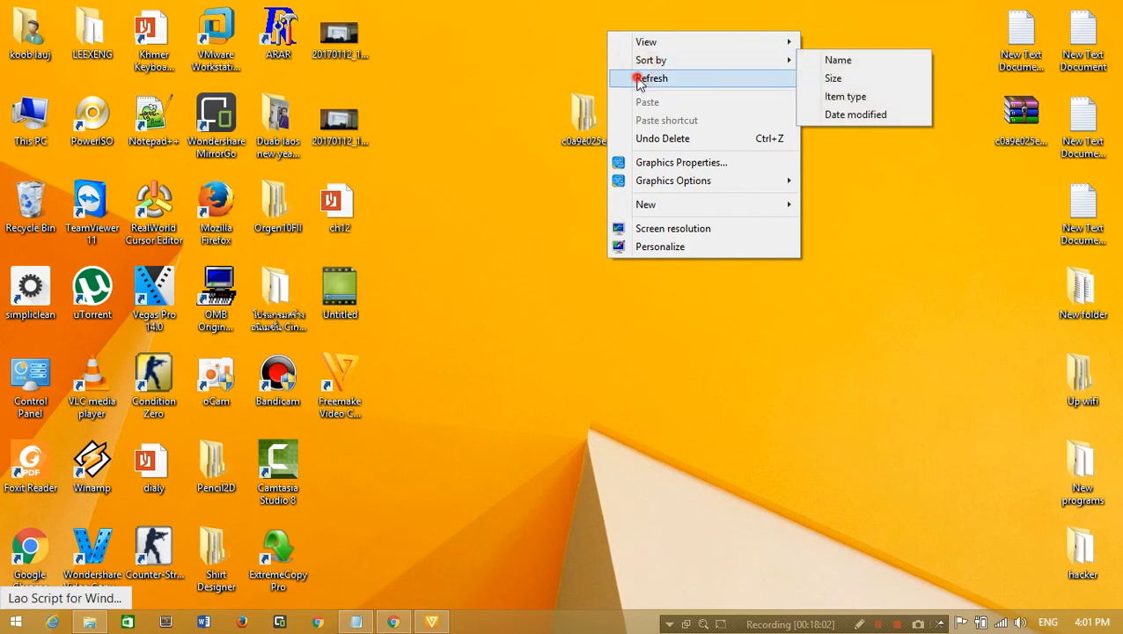
click(638, 78)
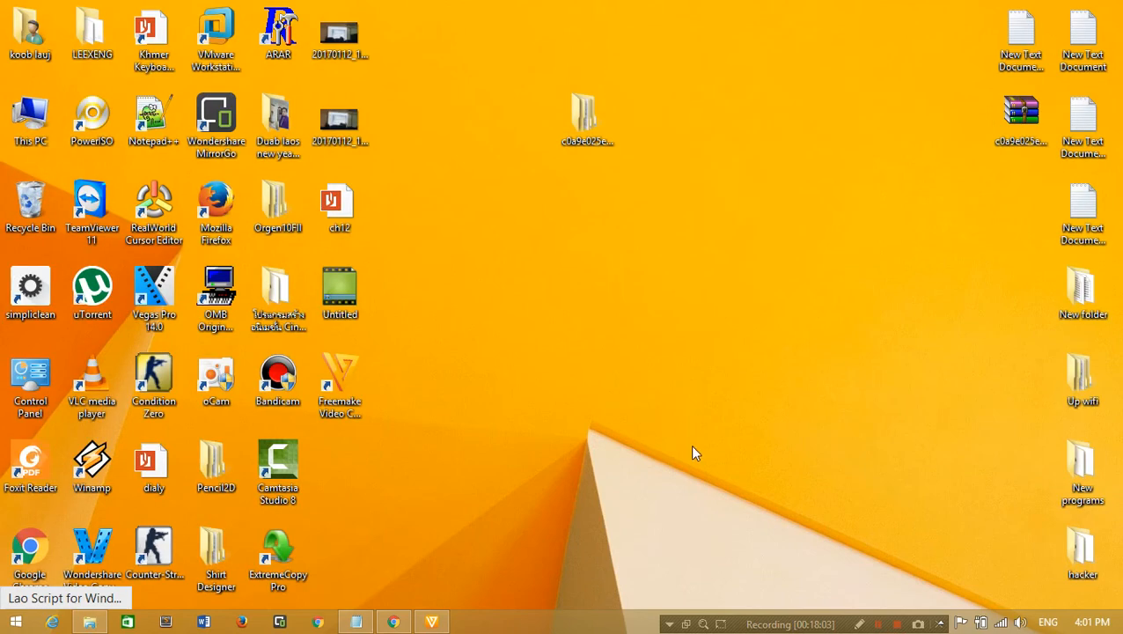
Switch to Chrome, load youtube.com in a new tab and dismiss the downloads bar
click(393, 621)
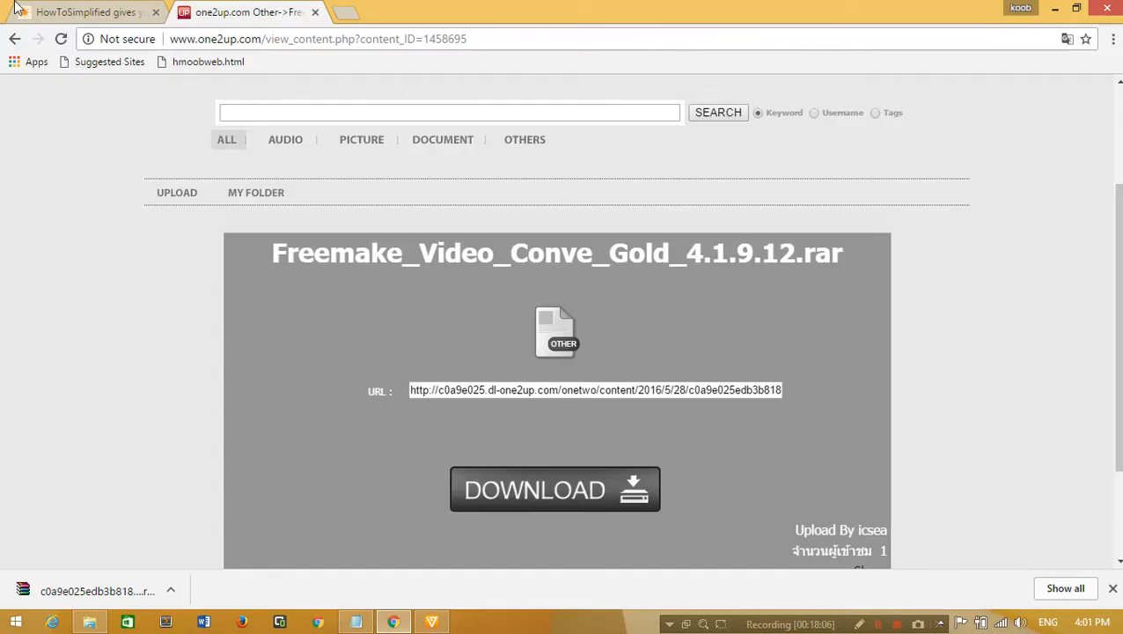
click(356, 15)
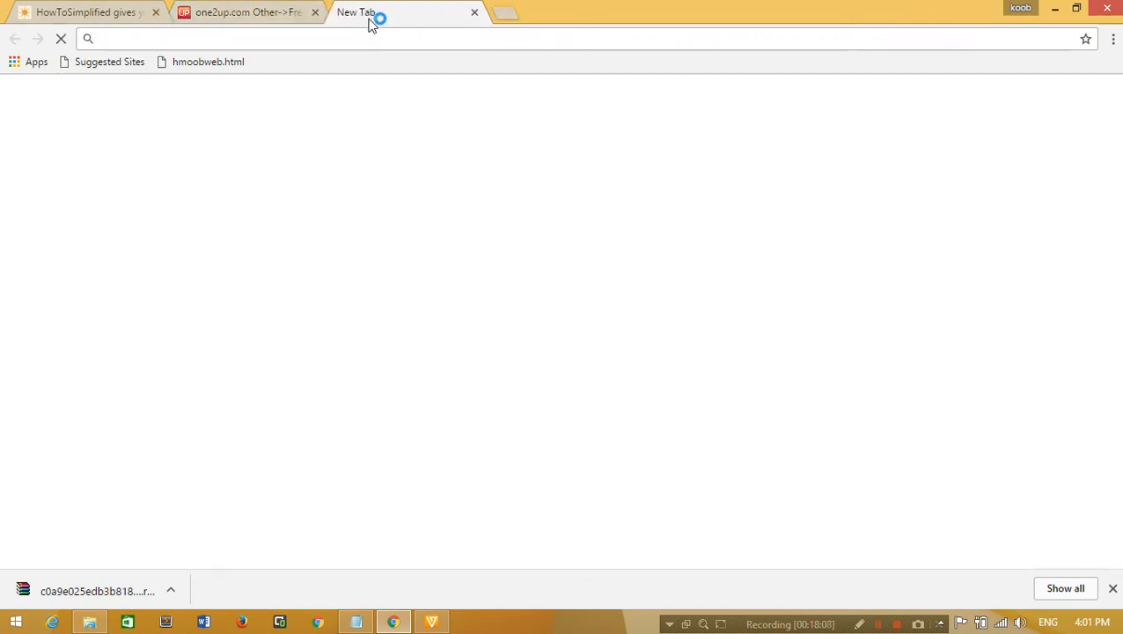
click(411, 37)
text(youtube.com)
key(Return)
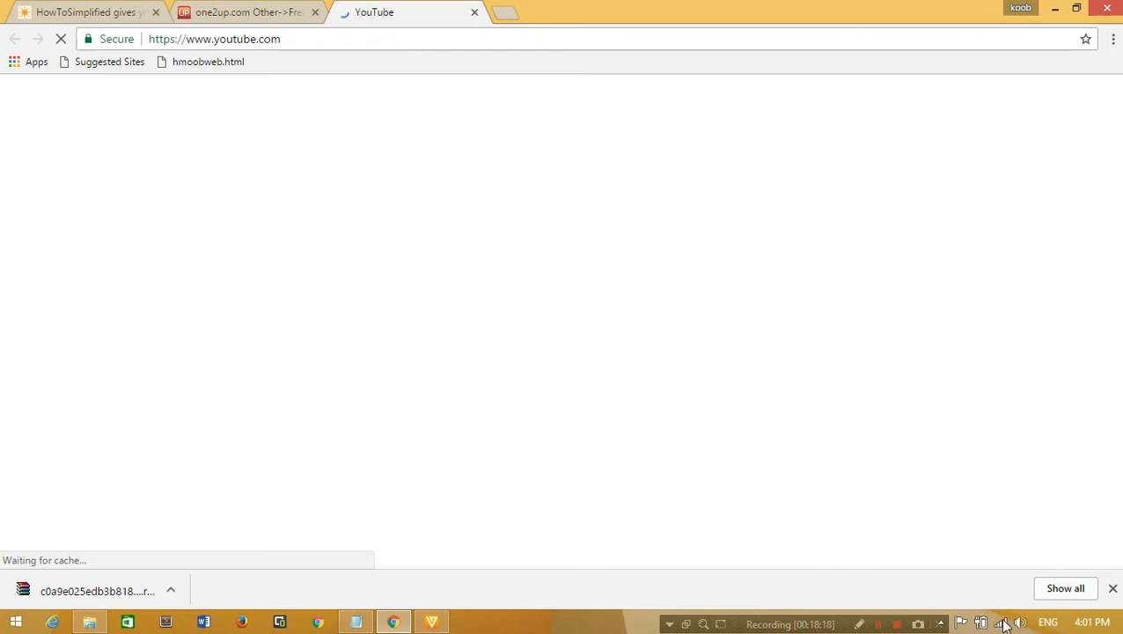
click(1113, 588)
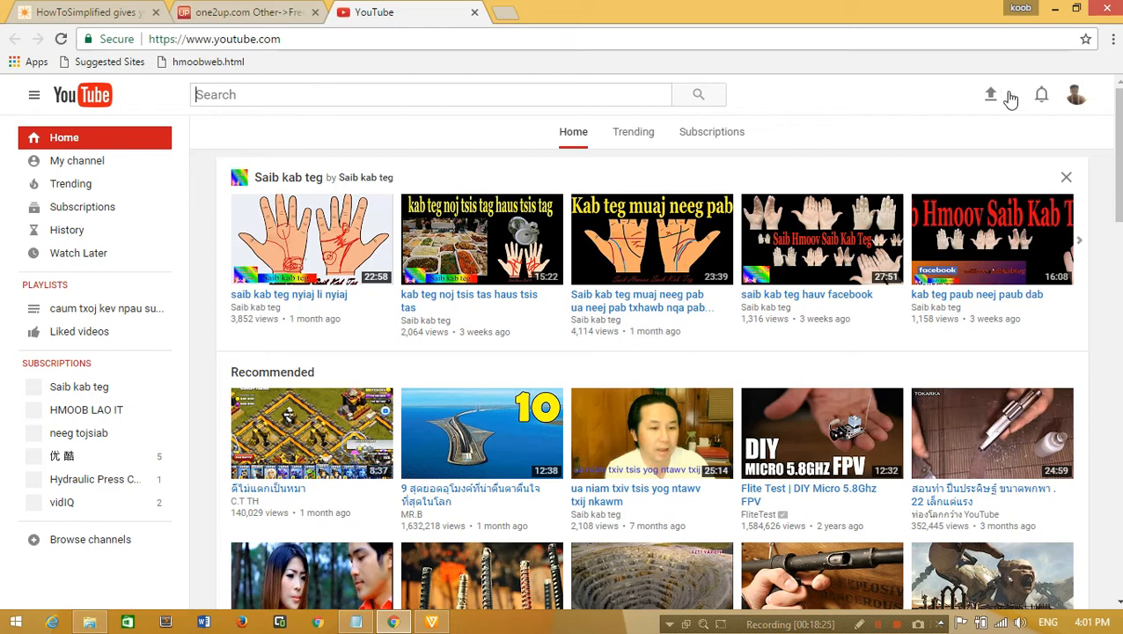
Upload the video 20170122_044616 from the Duab Angkor wat folder on drive D: to YouTube
click(993, 95)
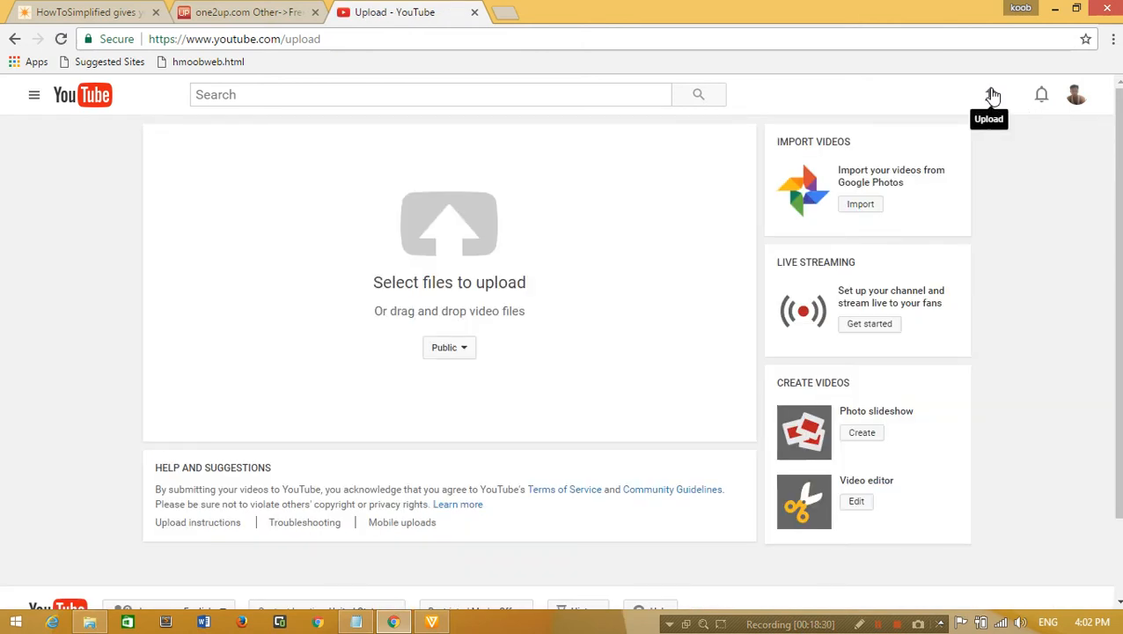
click(446, 240)
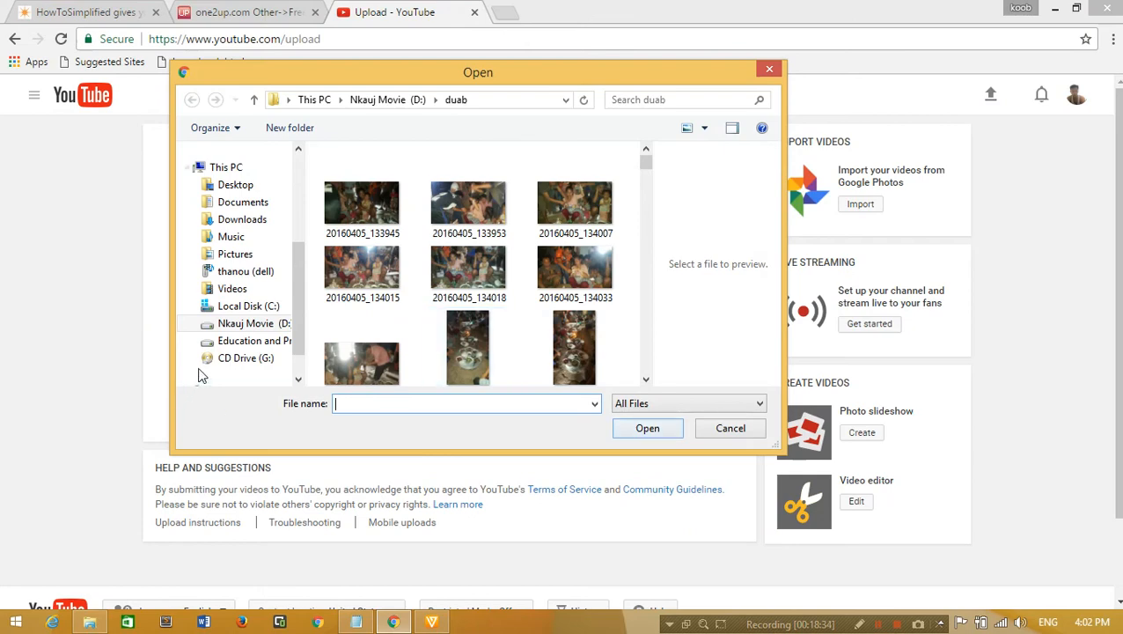
click(227, 323)
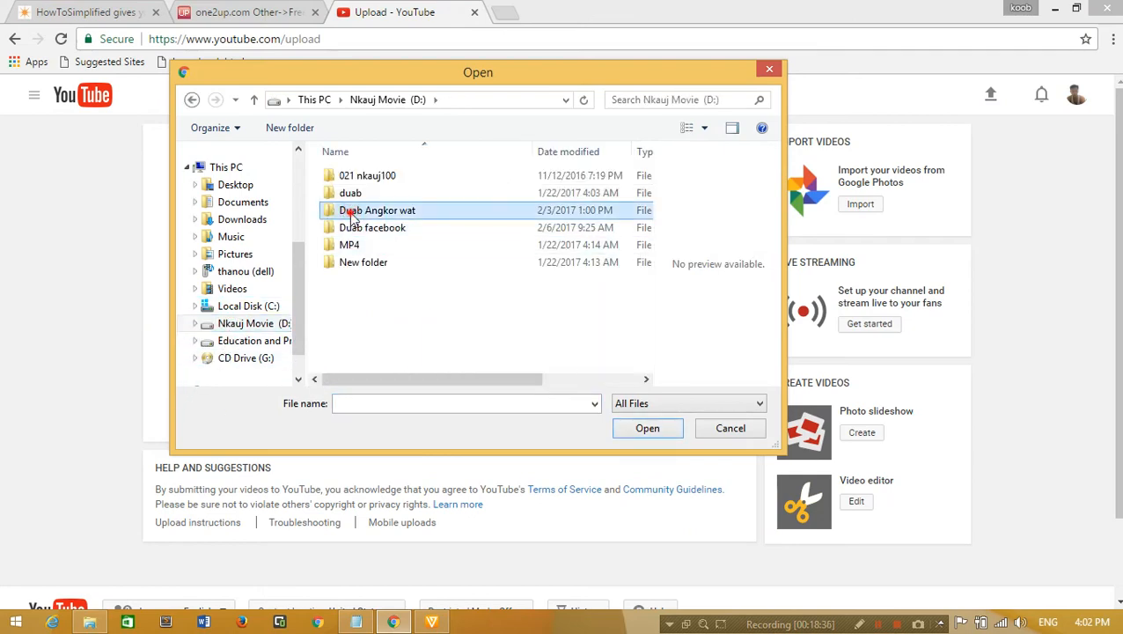
double_click(377, 210)
click(469, 203)
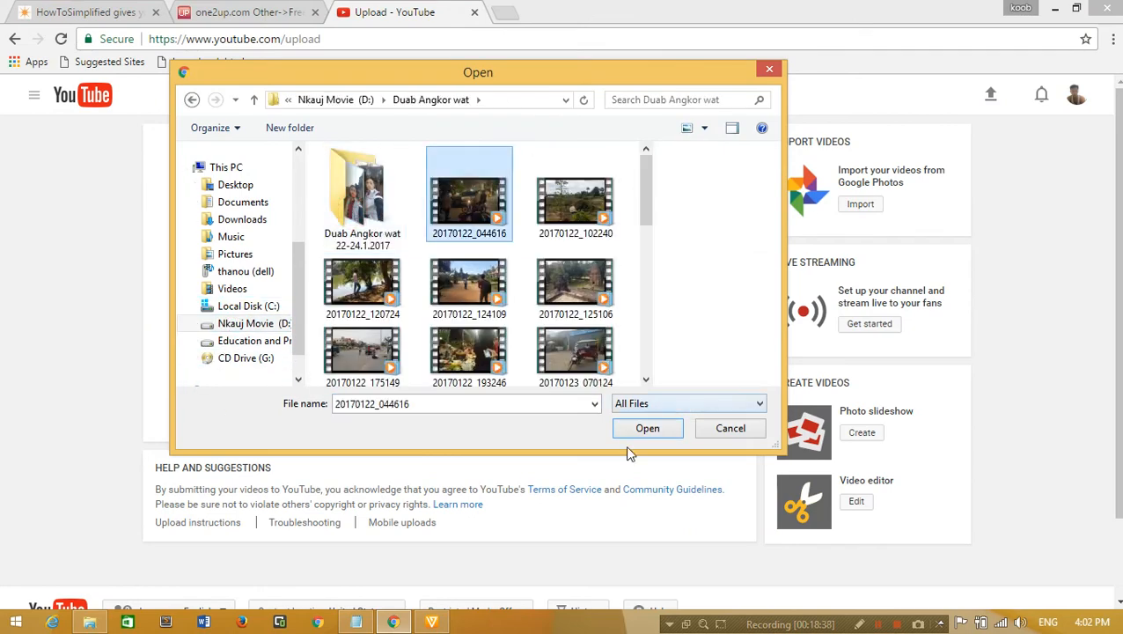
click(646, 428)
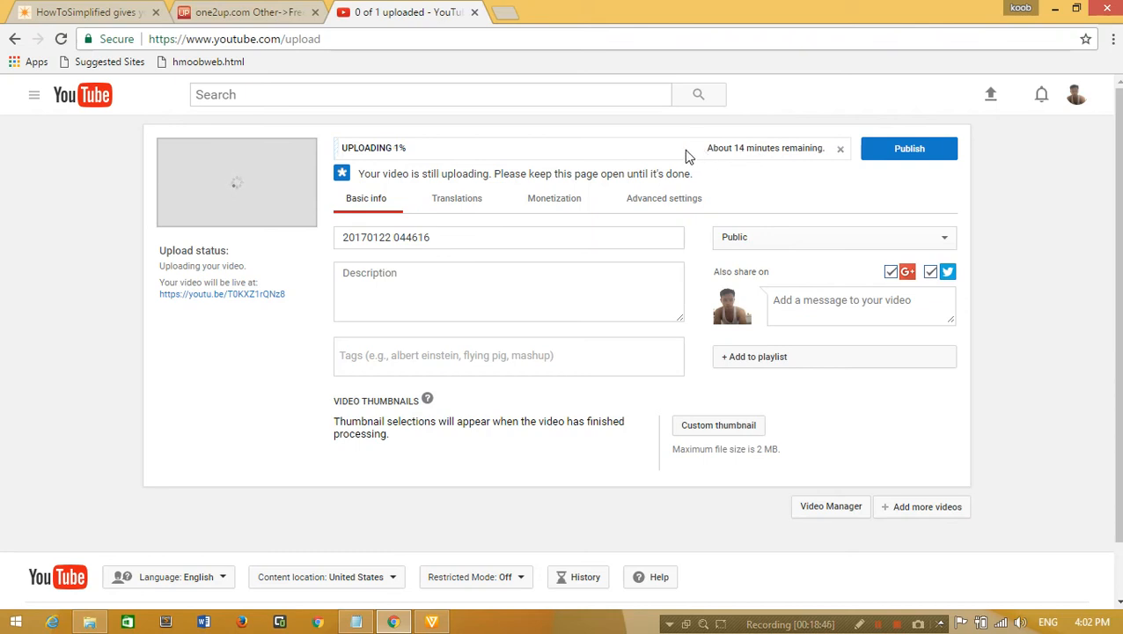
Check the YouTube upload's progress and its estimated remaining time
drag(710, 145, 825, 149)
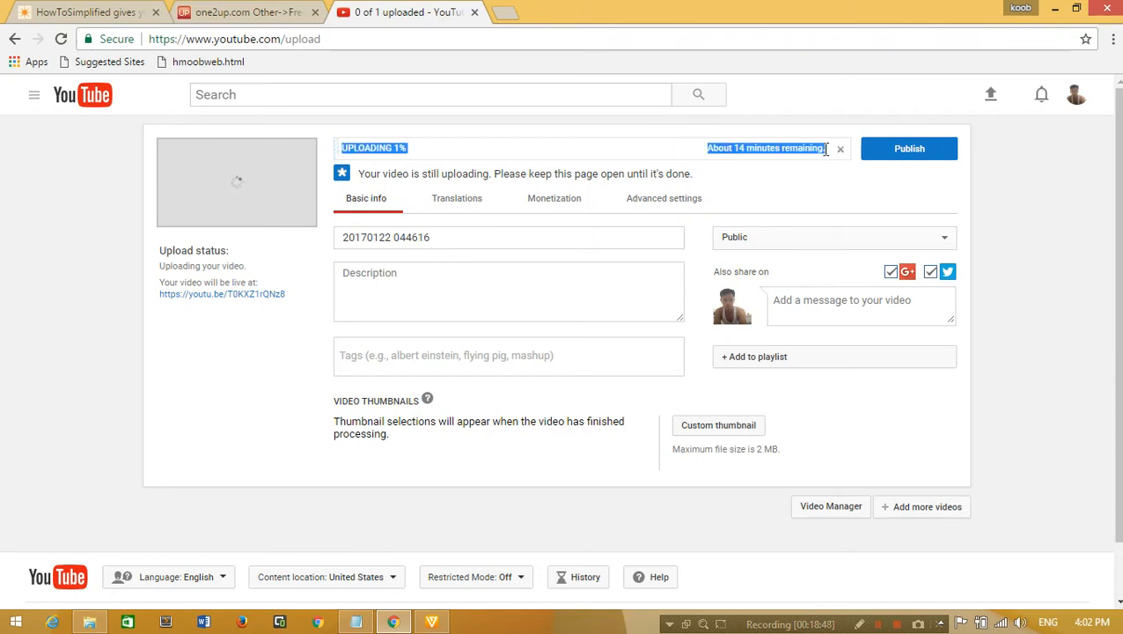
drag(697, 148, 843, 154)
click(709, 151)
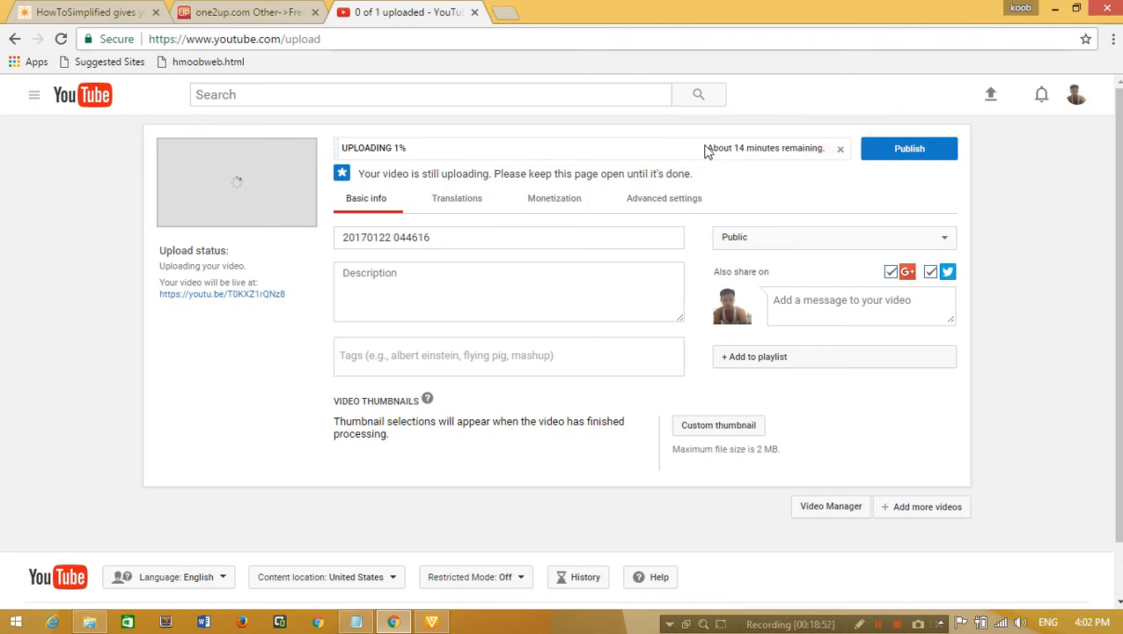
triple_click(704, 146)
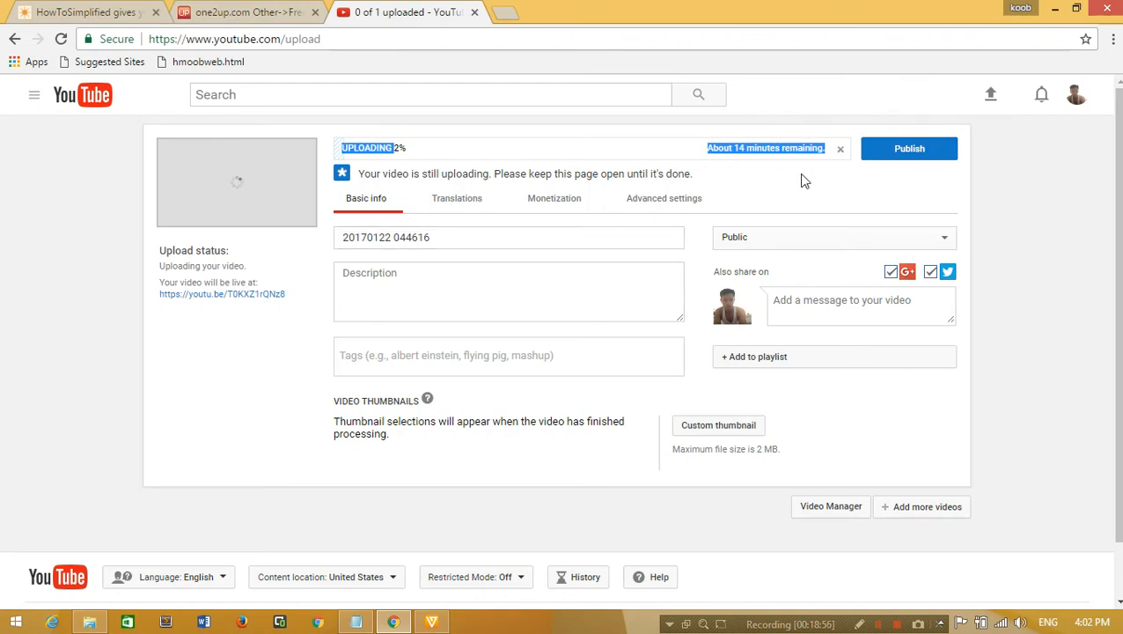
scroll(802, 181, down, 1)
scroll(802, 180, up, 1)
Cancel the running YouTube upload of the original video and dismiss the cancellation notice
click(840, 151)
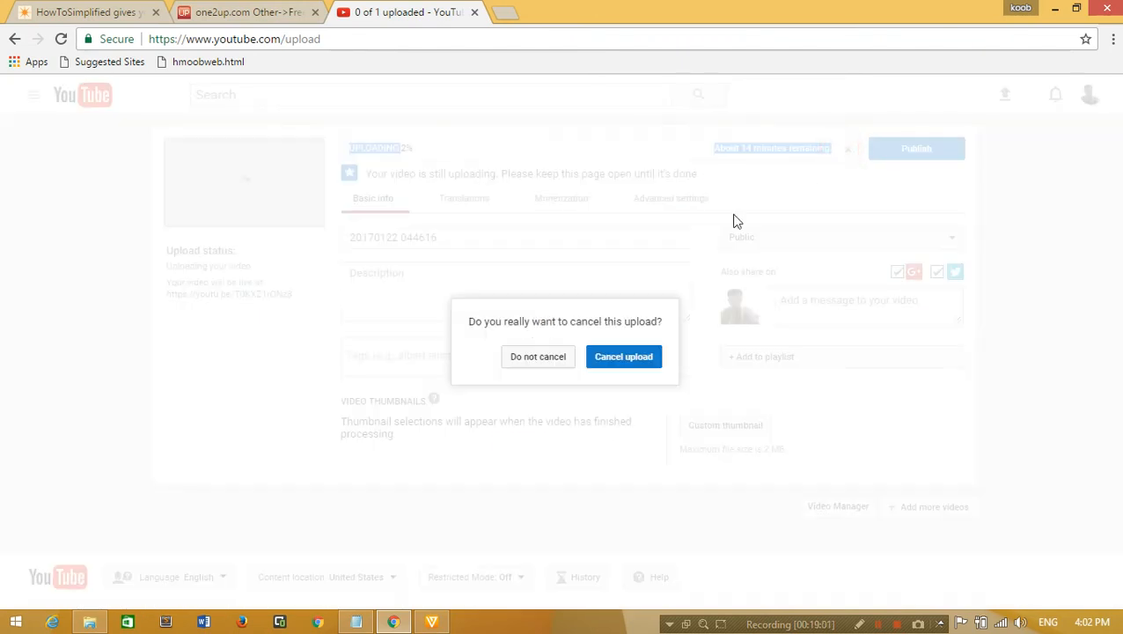
click(635, 361)
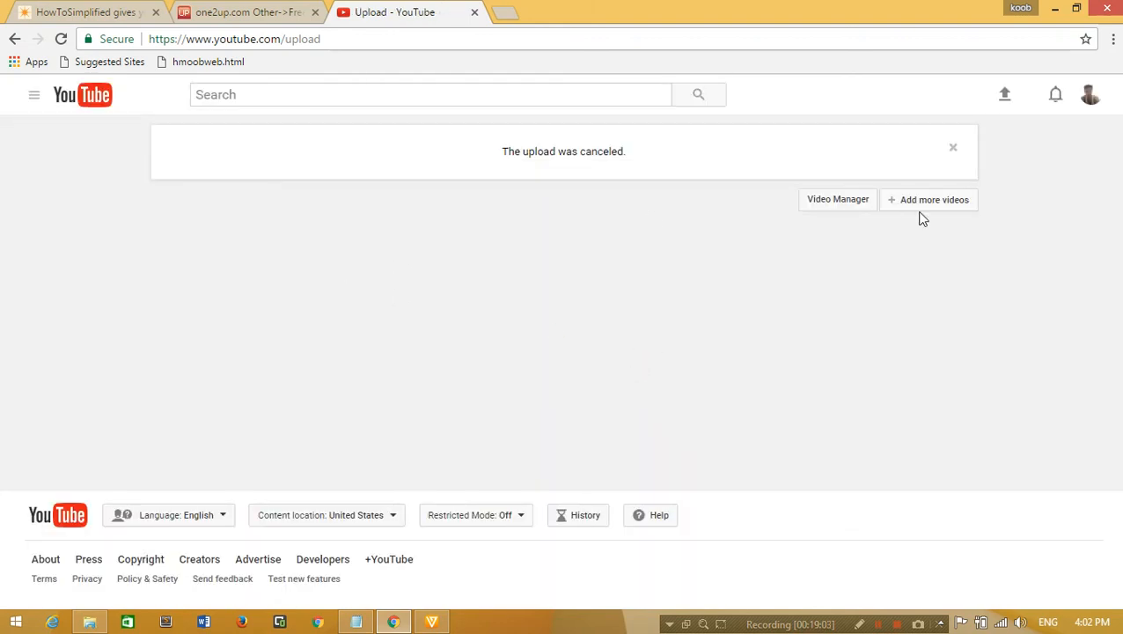
click(952, 148)
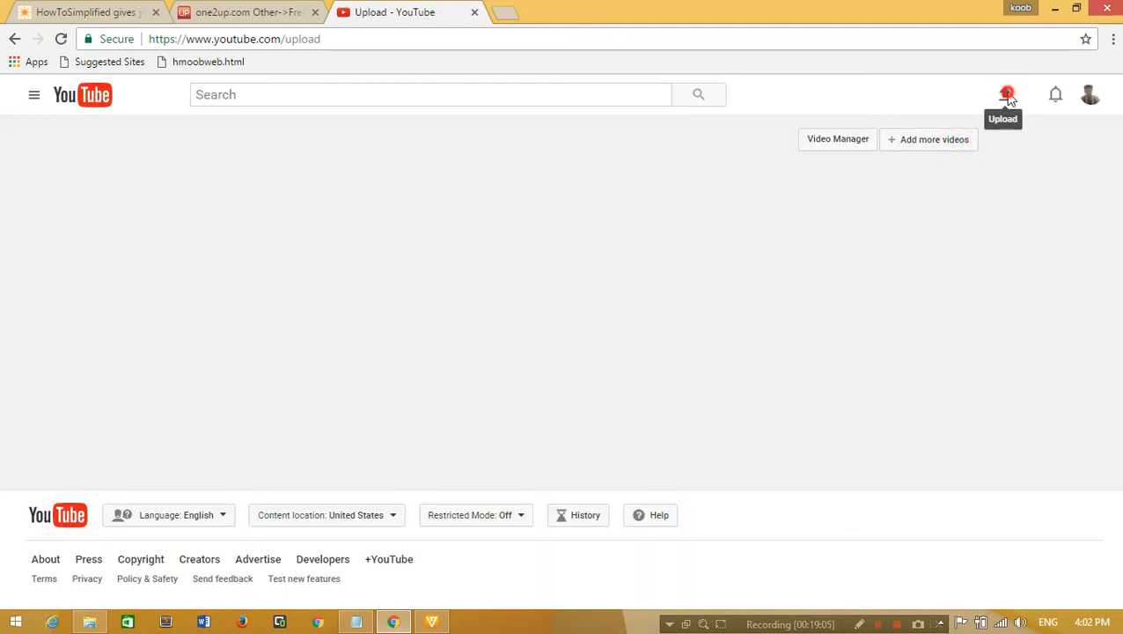
Start a new YouTube upload using the video 20170122_044616 from the Videos folder
click(1004, 94)
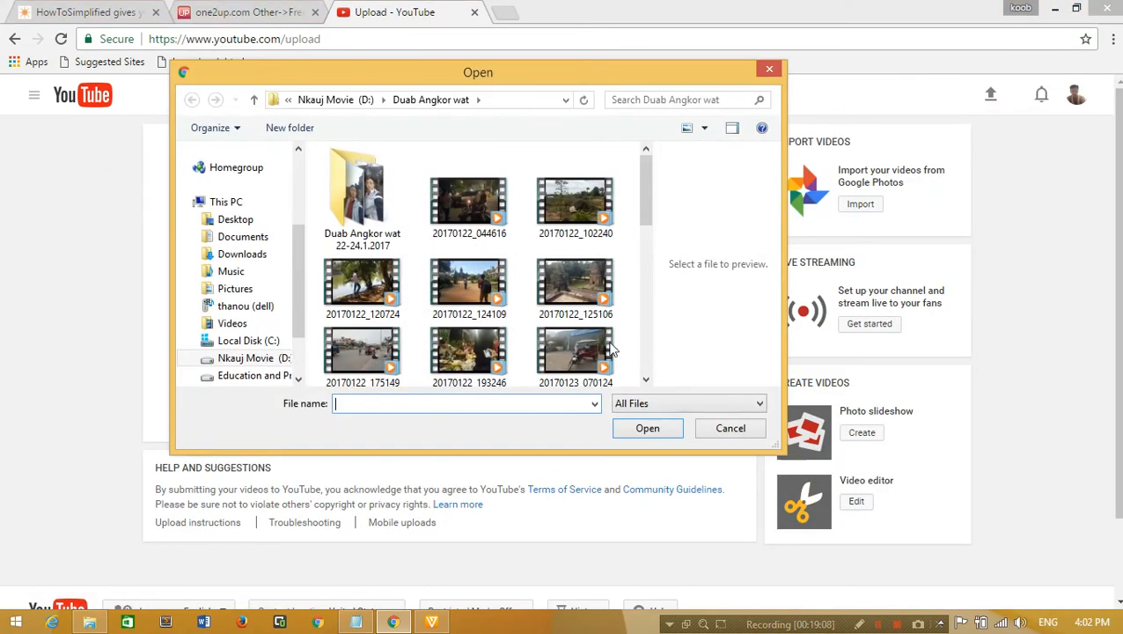
click(245, 238)
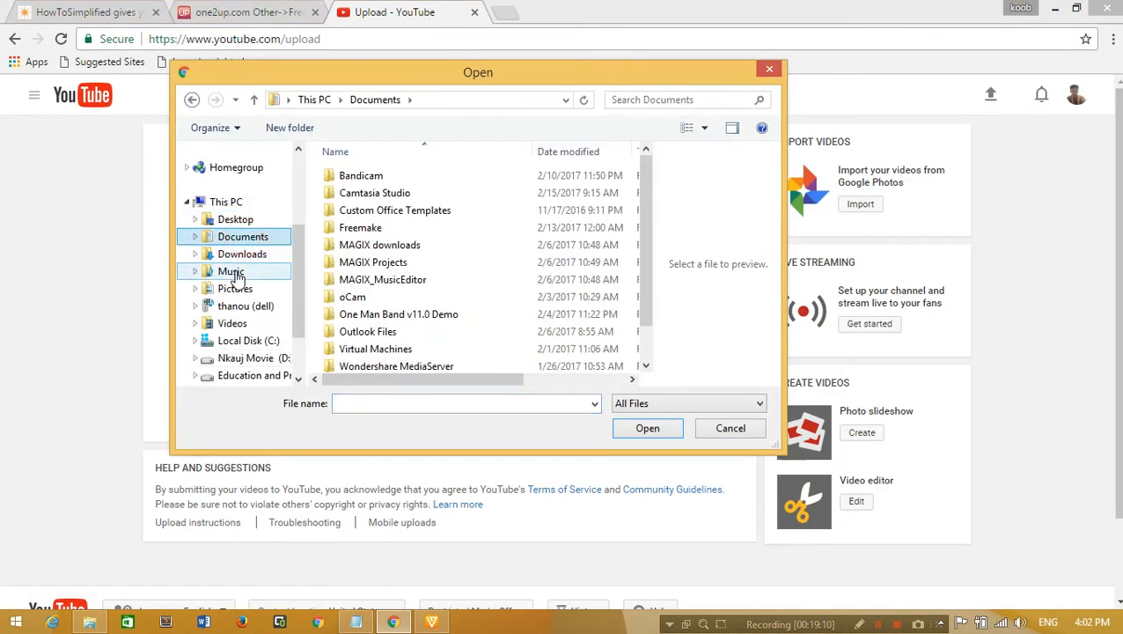
click(250, 323)
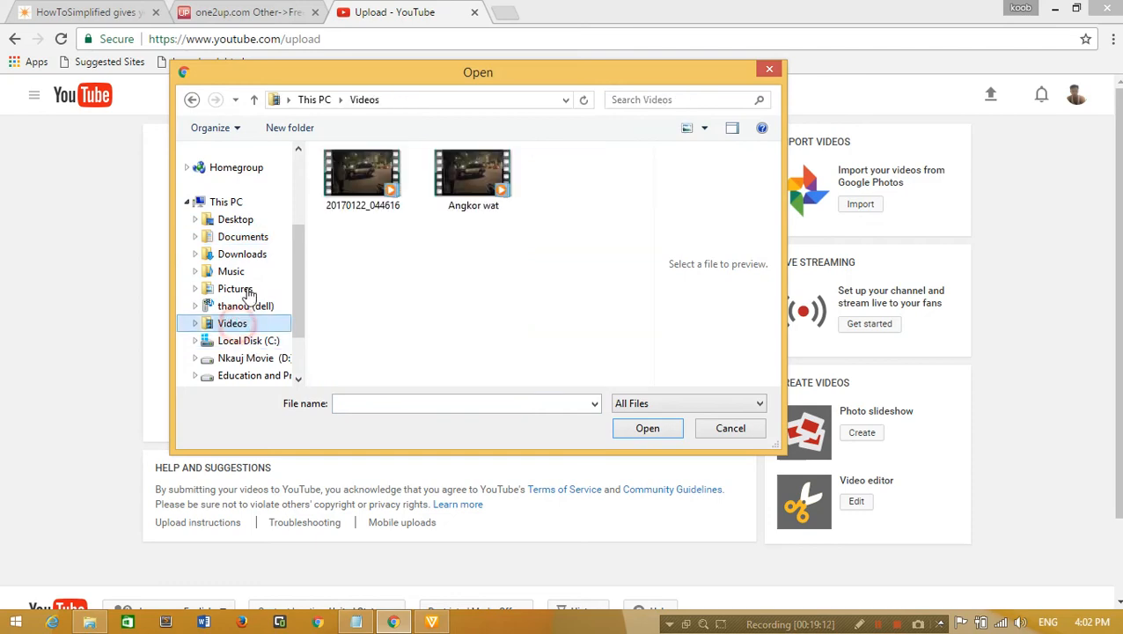
click(367, 182)
click(647, 428)
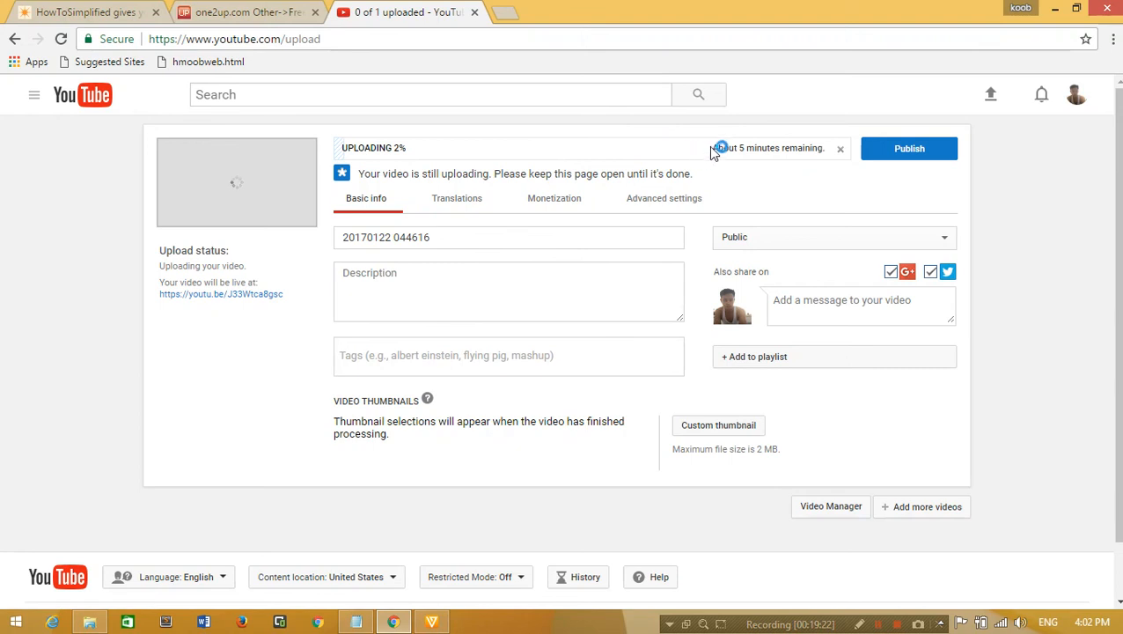
Monitor the new YouTube upload's progress percentage and its estimated remaining time
drag(708, 145, 852, 156)
drag(704, 146, 829, 149)
drag(707, 146, 840, 163)
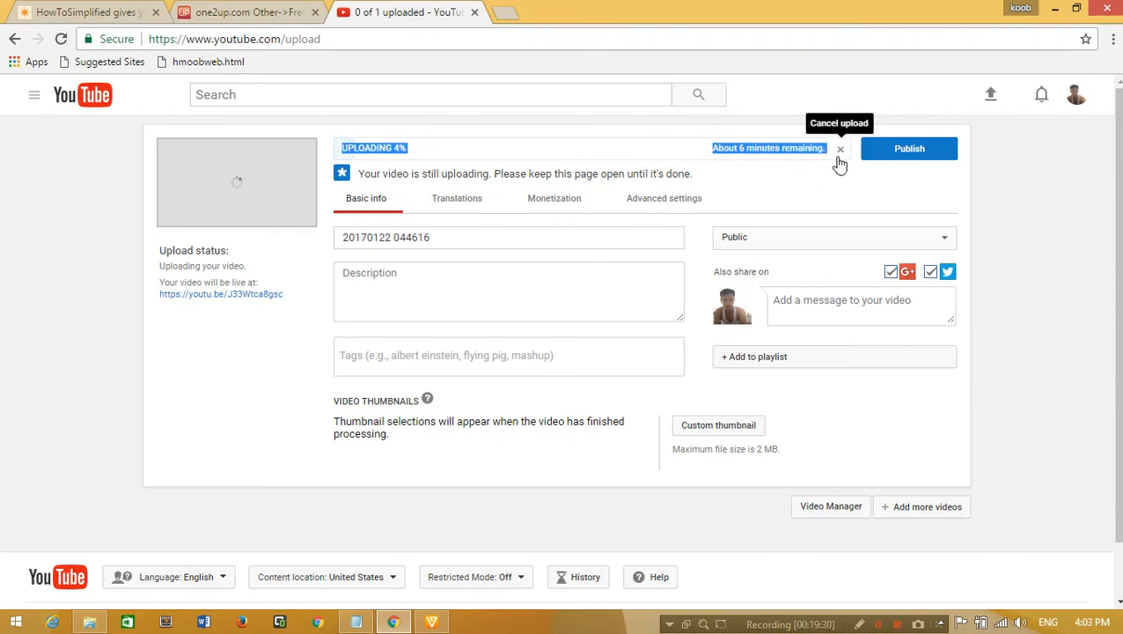
click(705, 146)
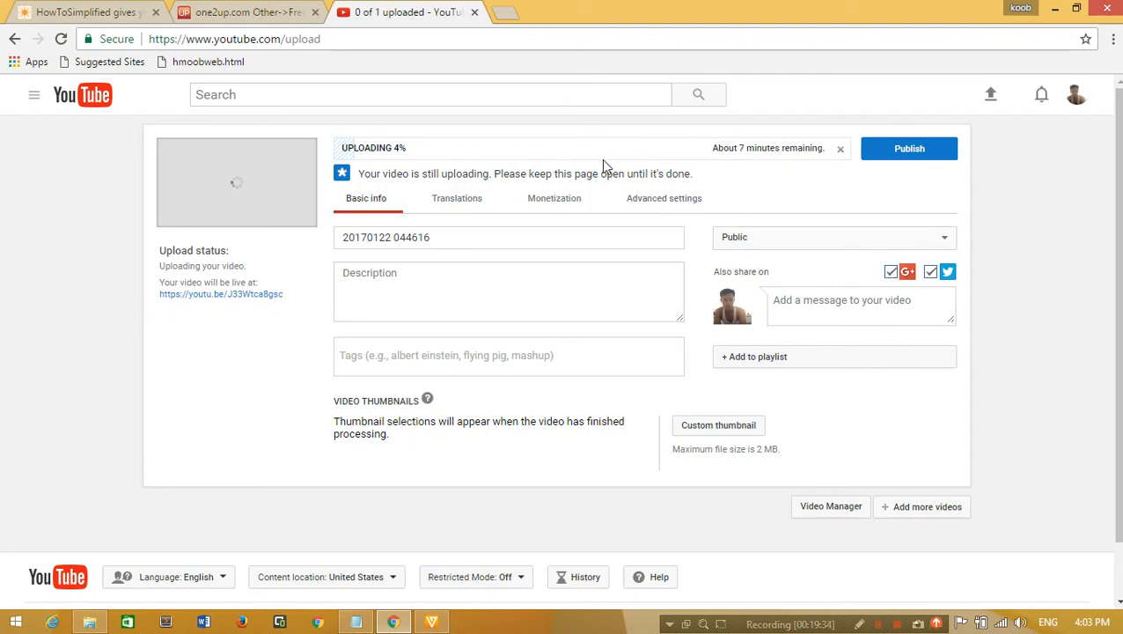
triple_click(710, 146)
drag(733, 147, 819, 149)
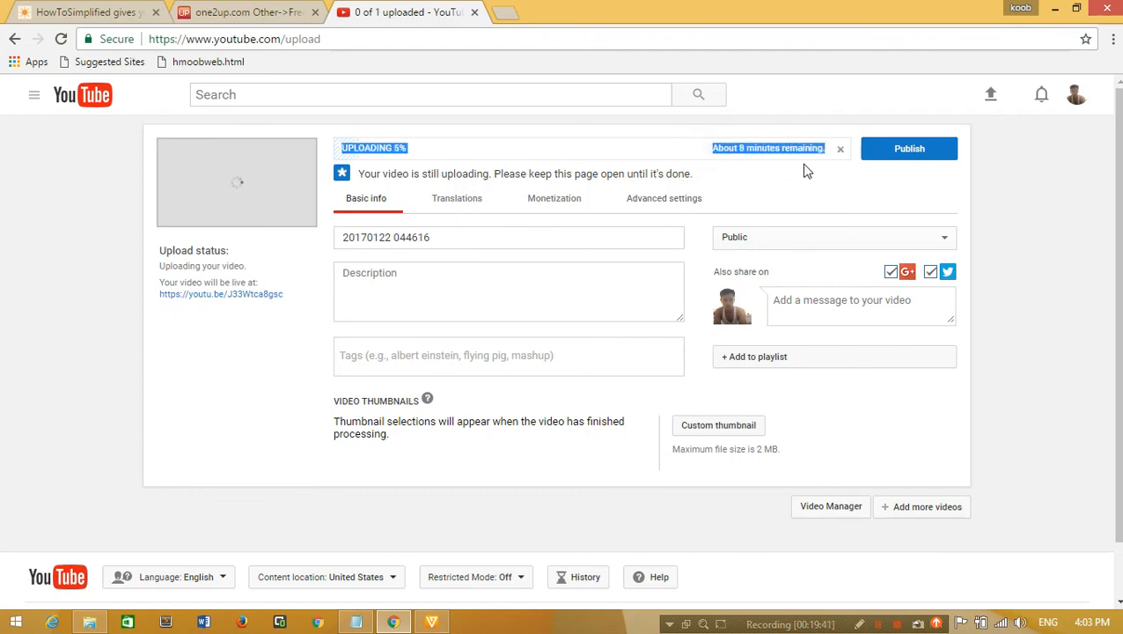
click(700, 150)
drag(709, 147, 823, 150)
click(700, 150)
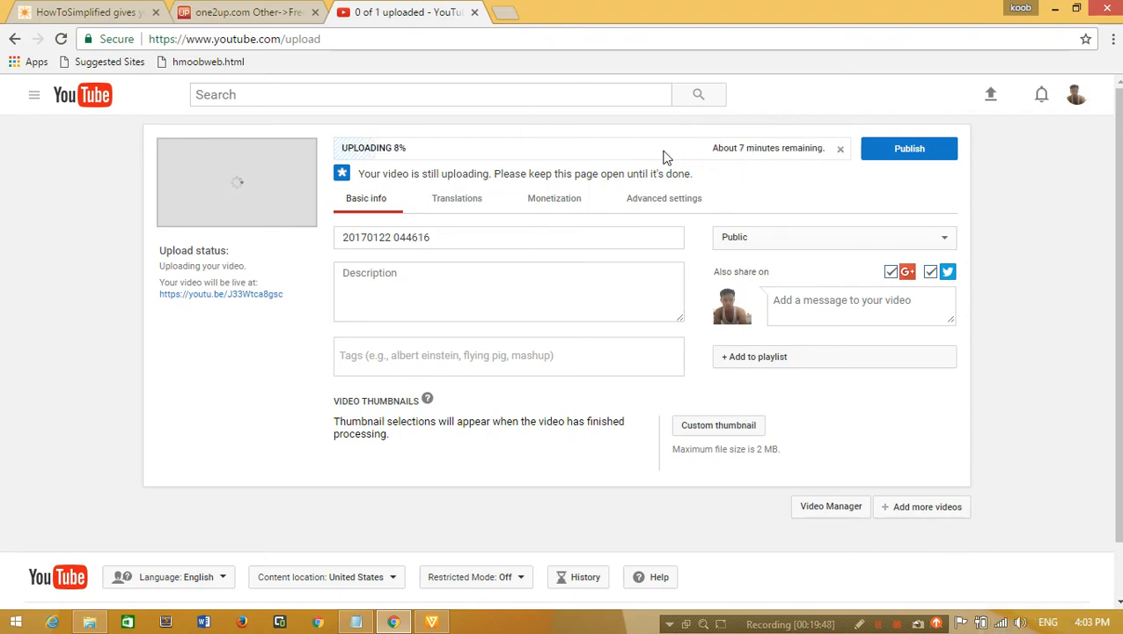
click(720, 146)
drag(713, 150, 836, 155)
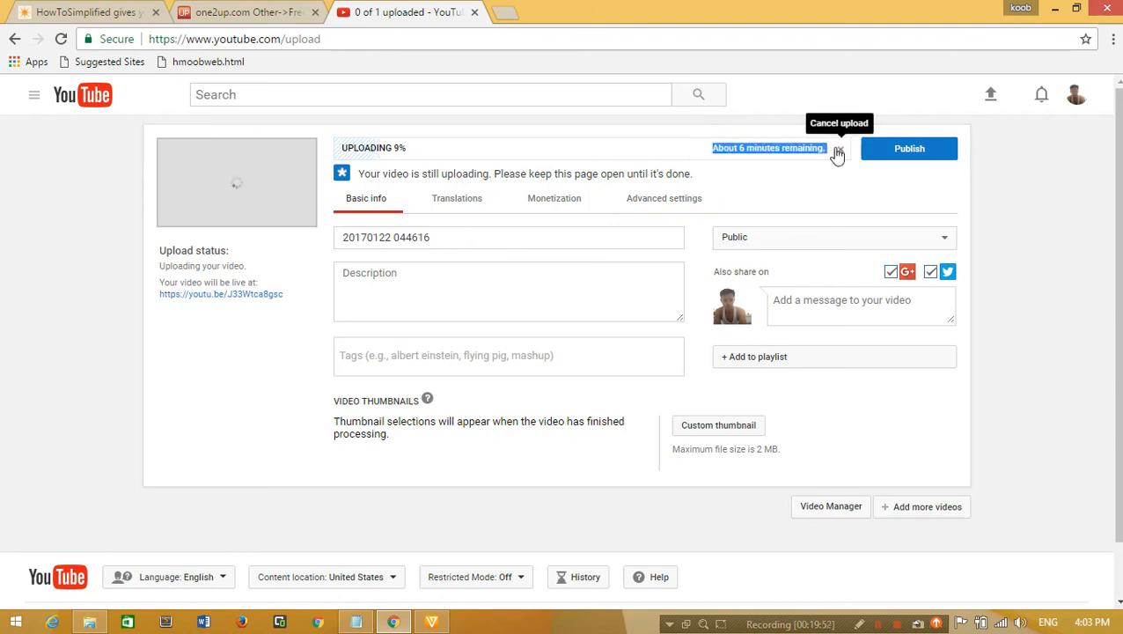
click(680, 143)
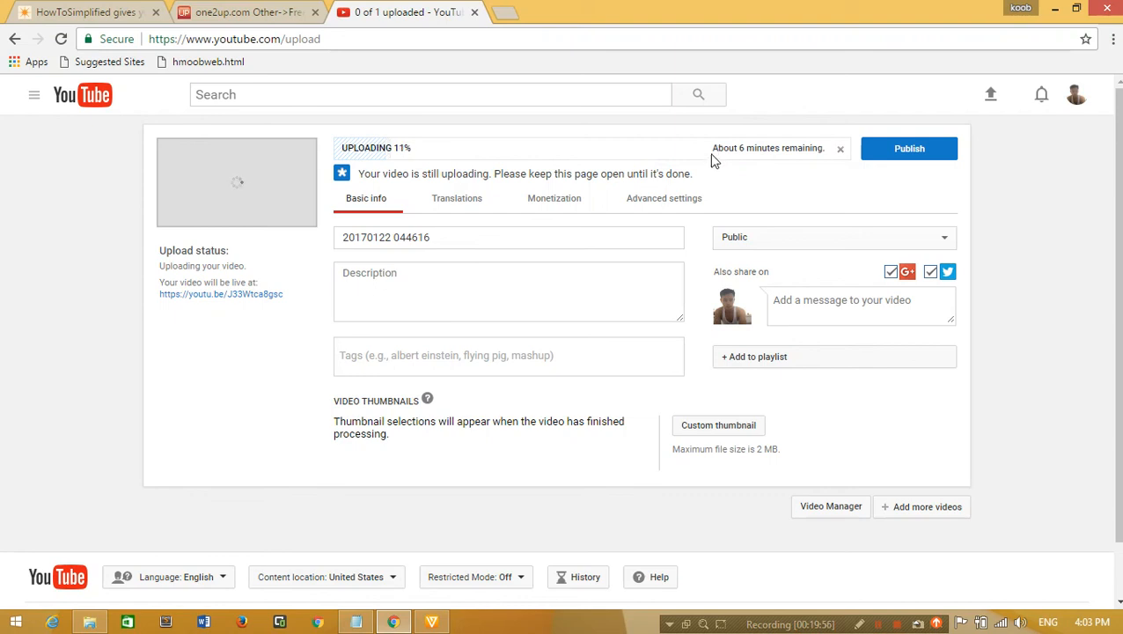
drag(715, 155, 843, 165)
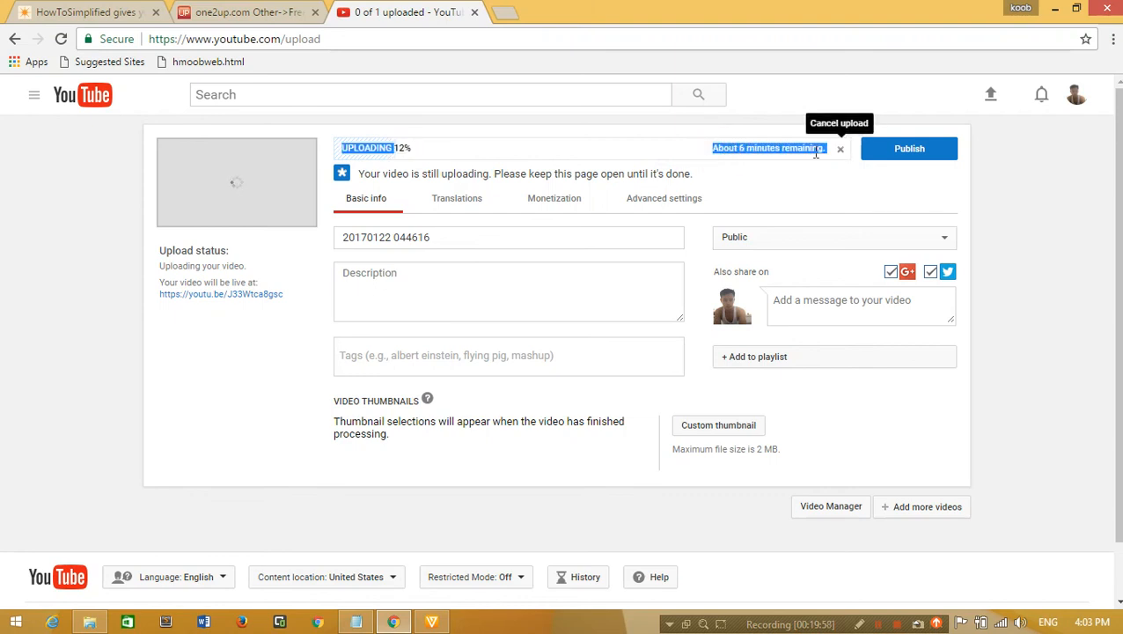
click(704, 149)
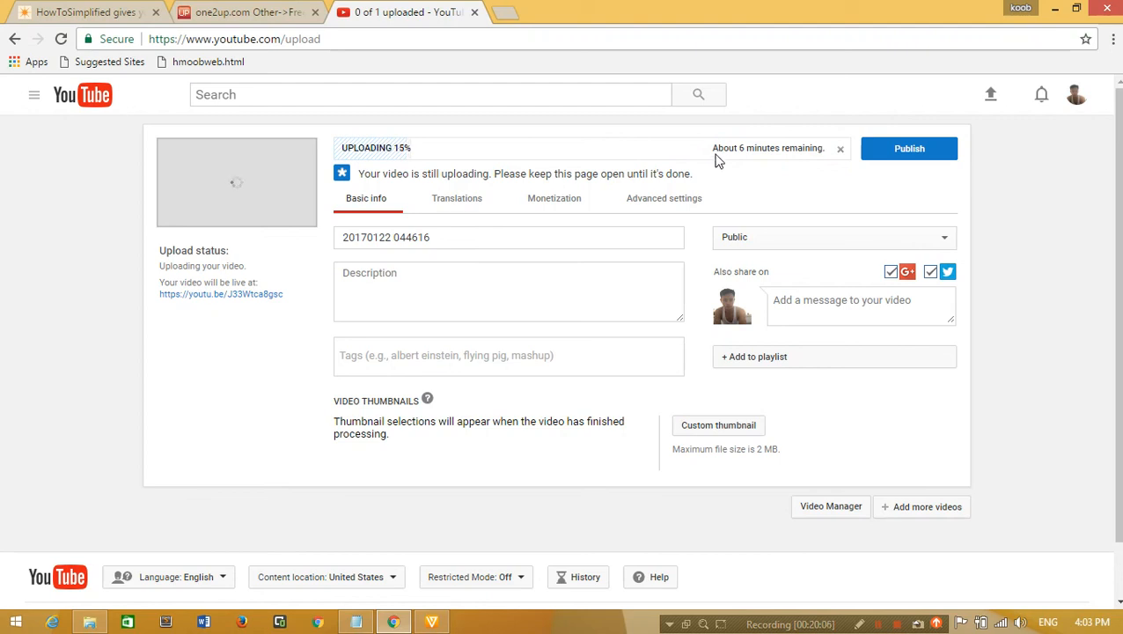
drag(714, 153, 834, 158)
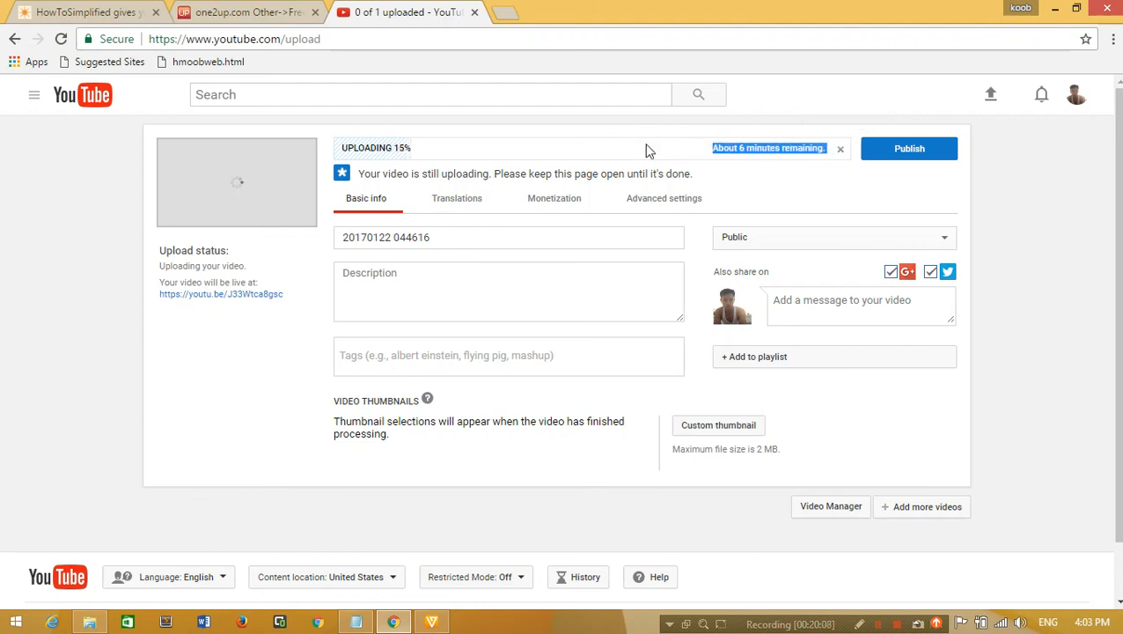
click(704, 148)
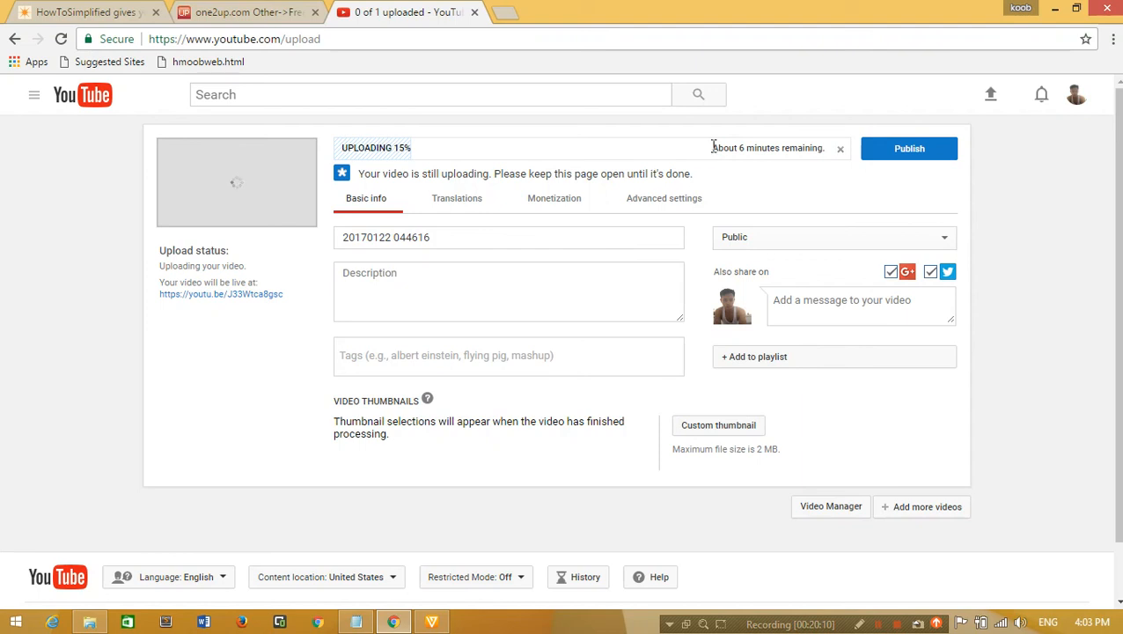
drag(713, 146, 842, 157)
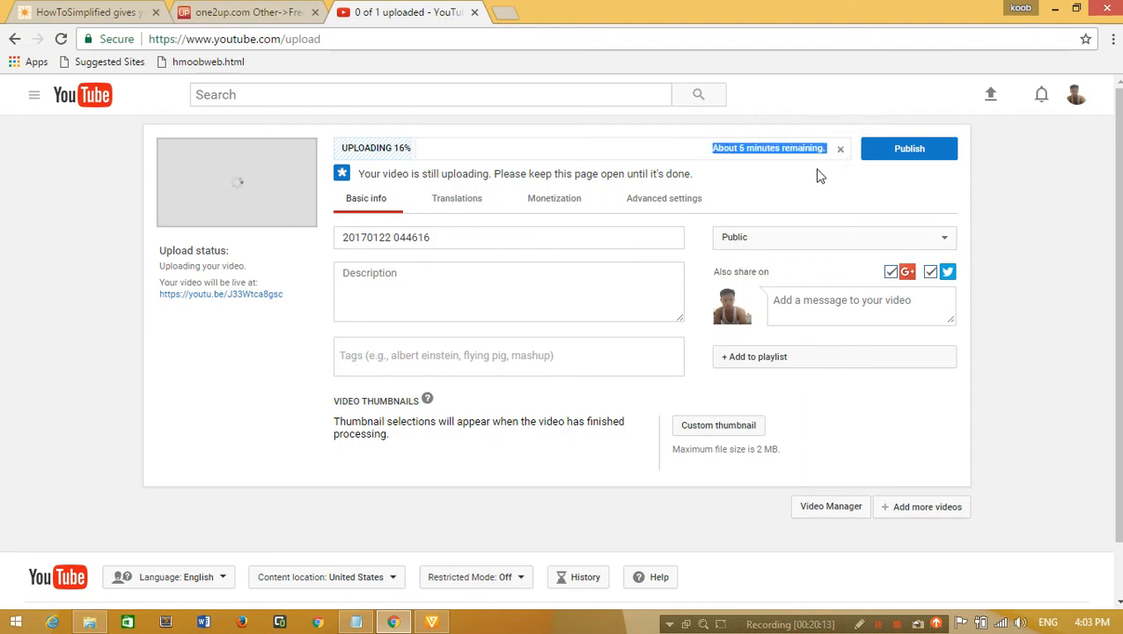
click(814, 175)
triple_click(710, 146)
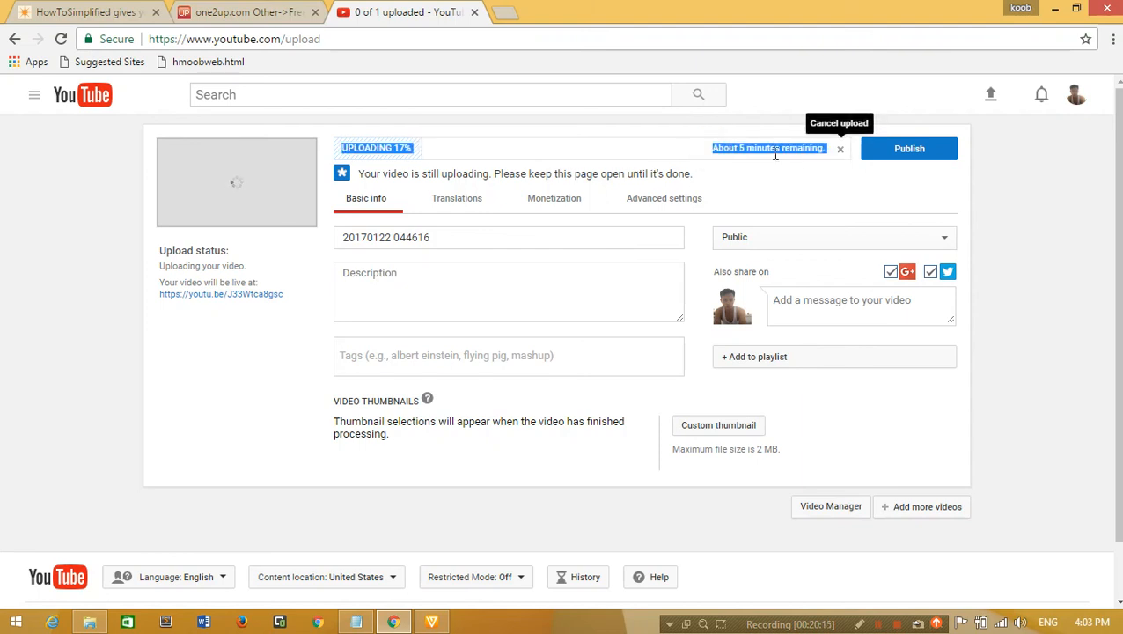
click(709, 146)
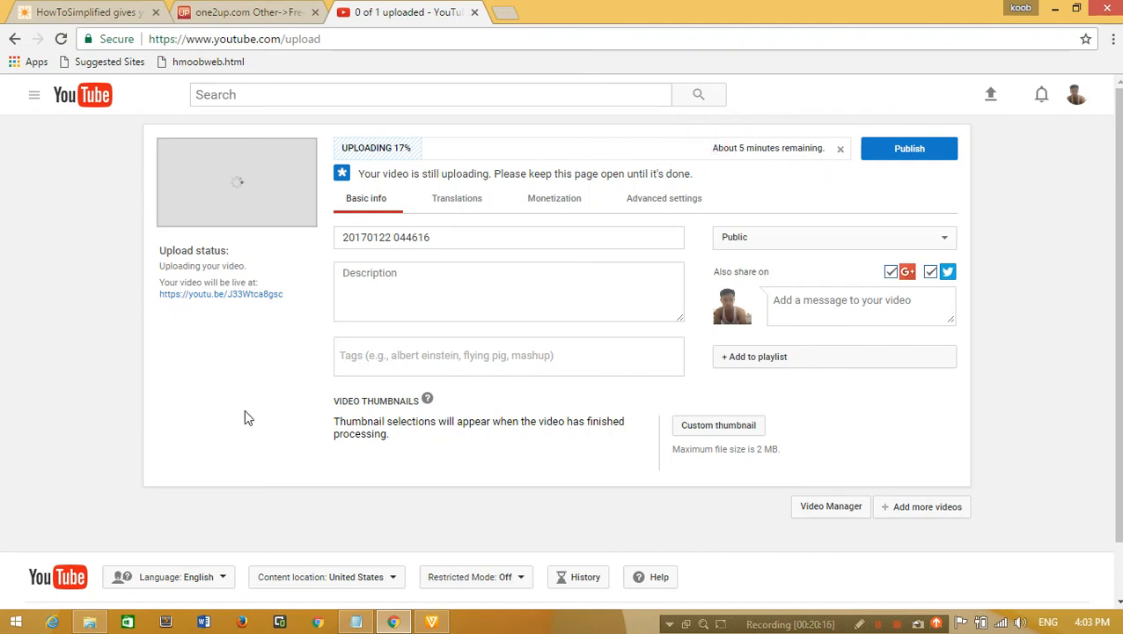
drag(712, 144, 798, 157)
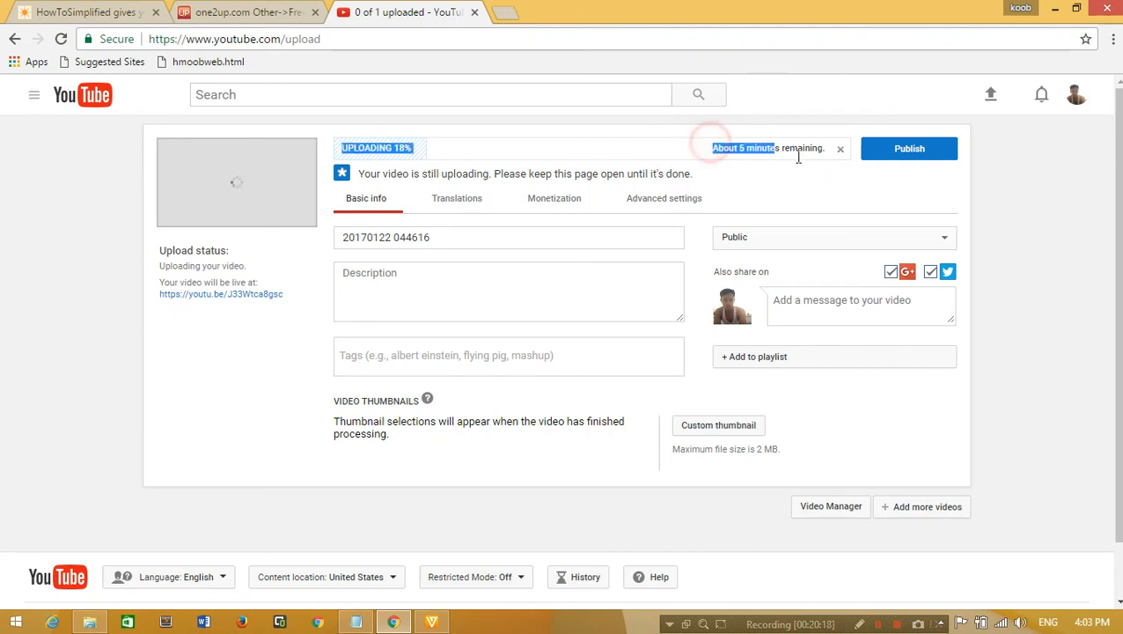
click(790, 154)
drag(710, 146, 766, 148)
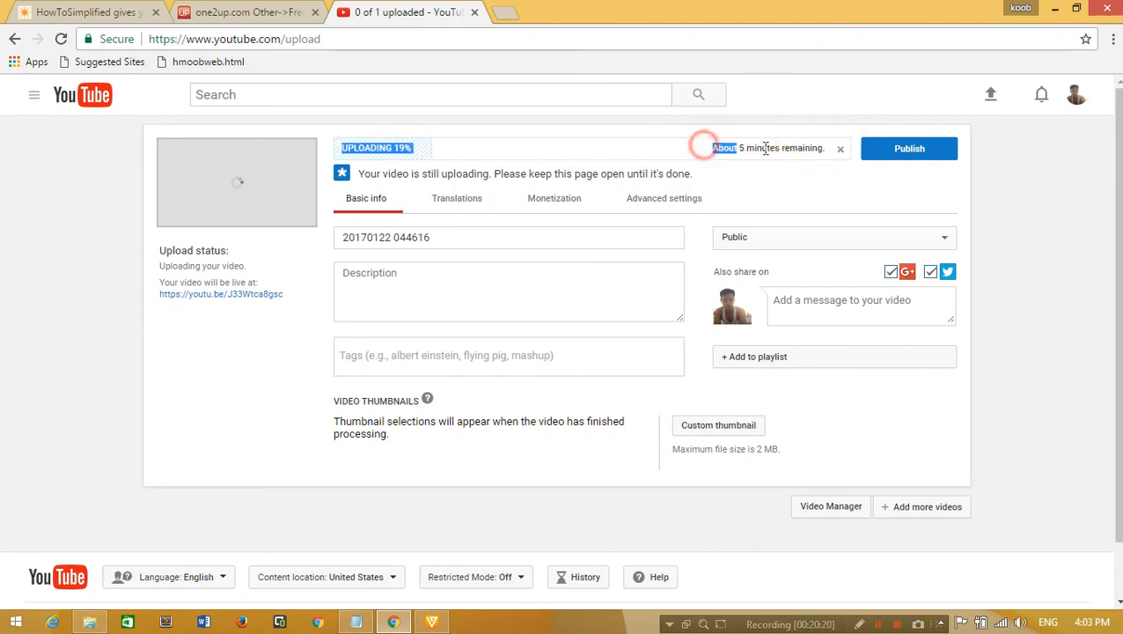
click(802, 164)
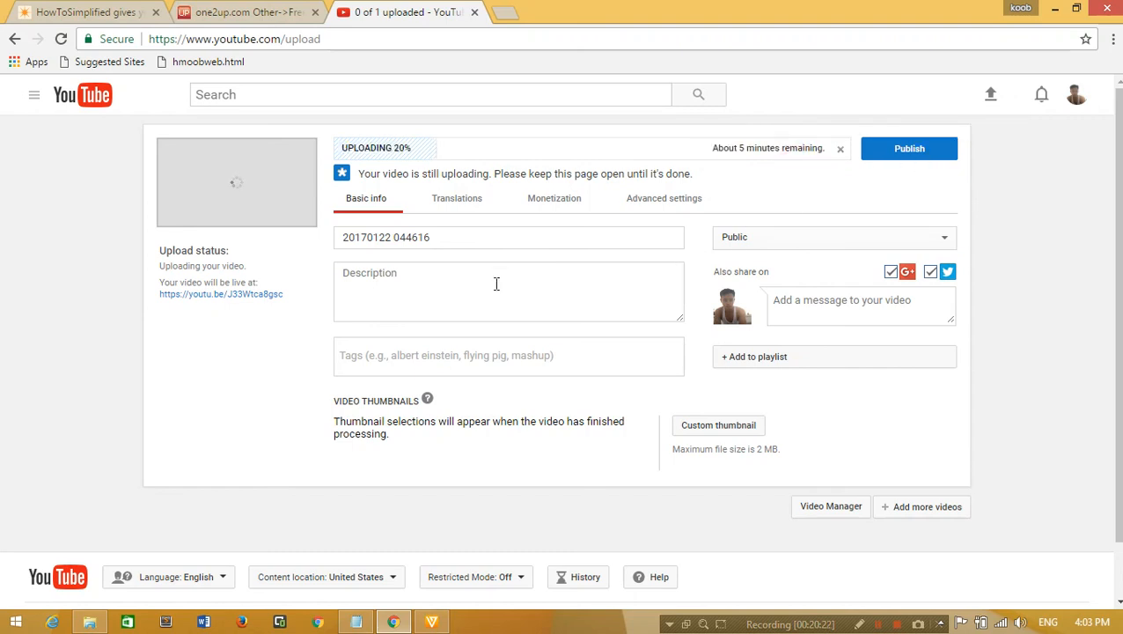
scroll(452, 317, down, 1)
scroll(722, 299, up, 1)
Review the one2up.com download page for Freemake_Video_Conve_Gold_4.1.9.12.rar, then return to the YouTube upload page
click(252, 13)
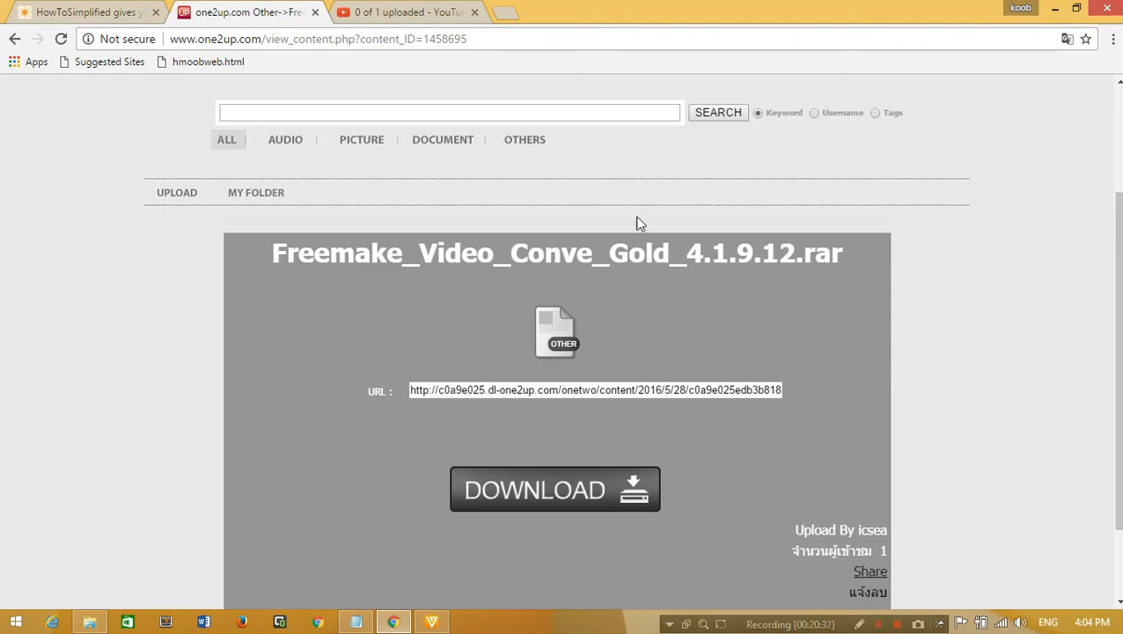
scroll(640, 223, down, 2)
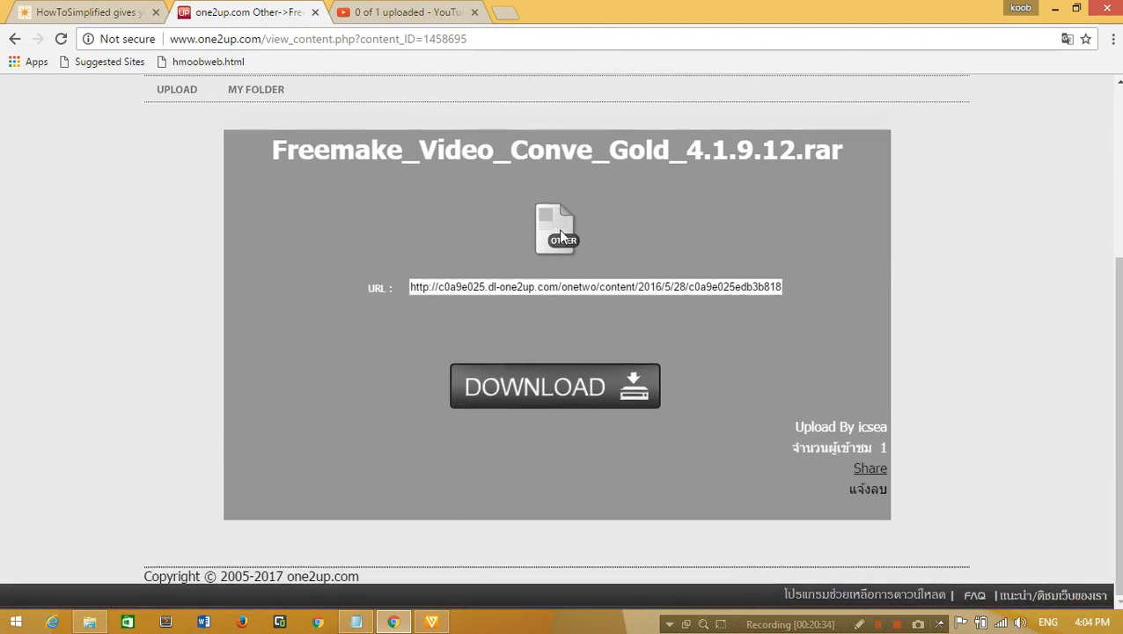
scroll(559, 233, up, 3)
scroll(544, 259, down, 3)
scroll(543, 259, up, 3)
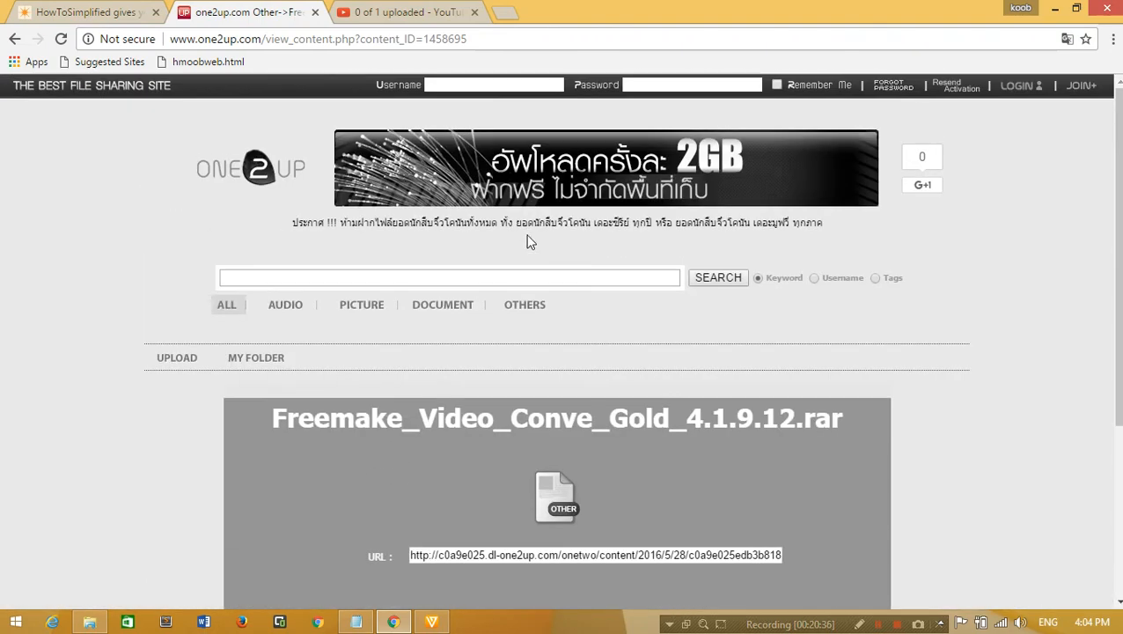
click(410, 11)
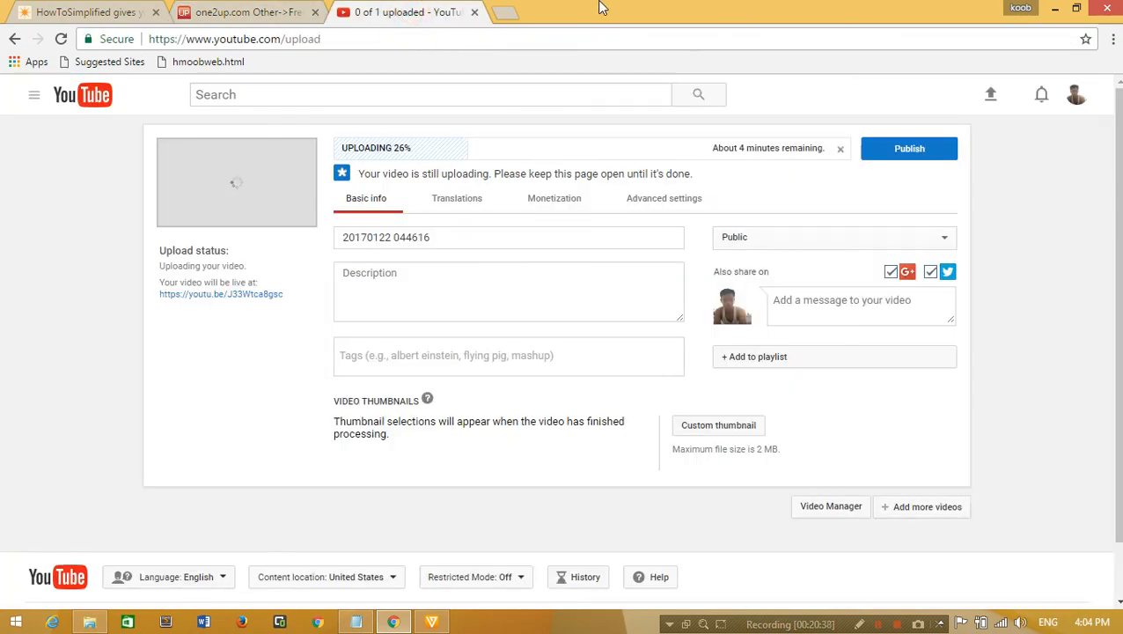